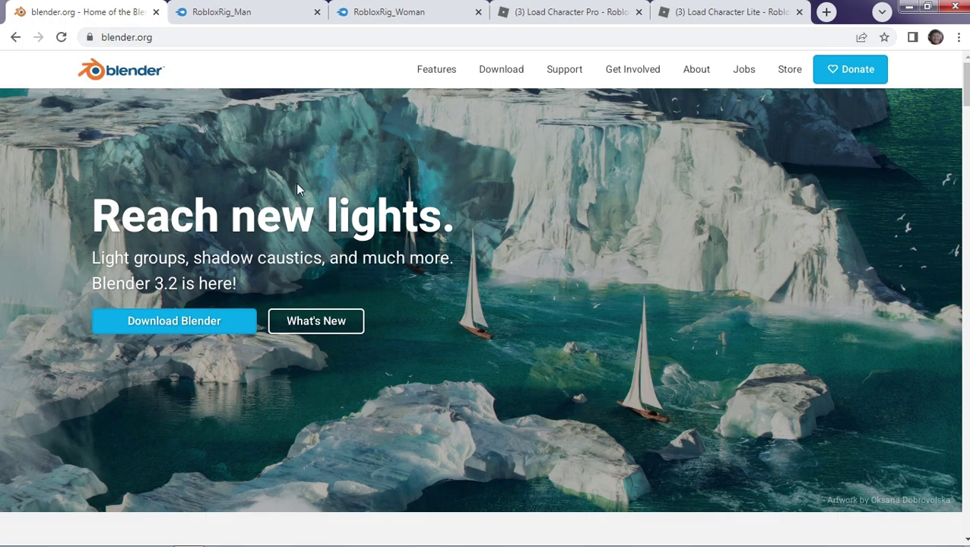
- Open Blender's download page and its full index of previous-version releases
{"action": "left_click", "coordinate": [224, 325]}
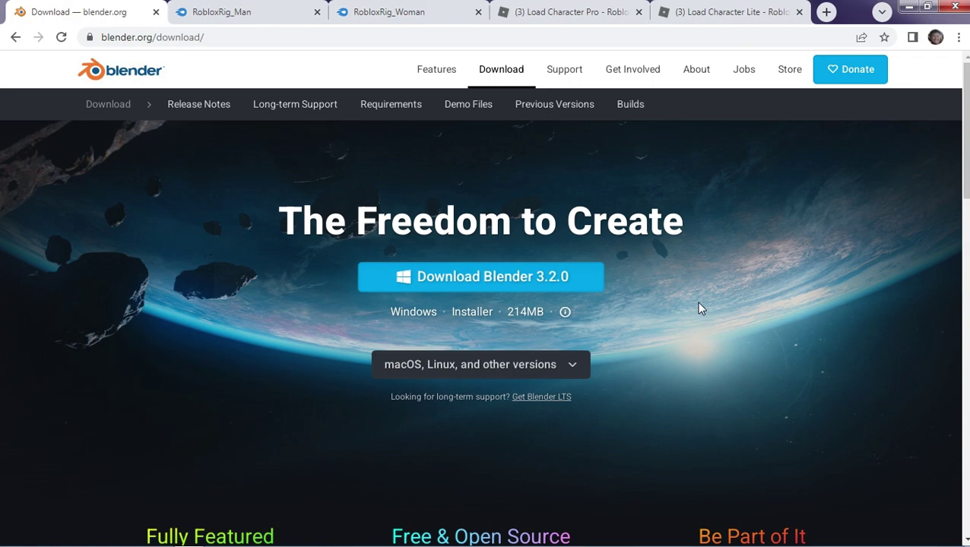
{"action": "mouse_move", "coordinate": [485, 546]}
{"action": "left_click", "coordinate": [941, 536]}
{"action": "left_click", "coordinate": [804, 264]}
{"action": "left_click", "coordinate": [532, 112]}
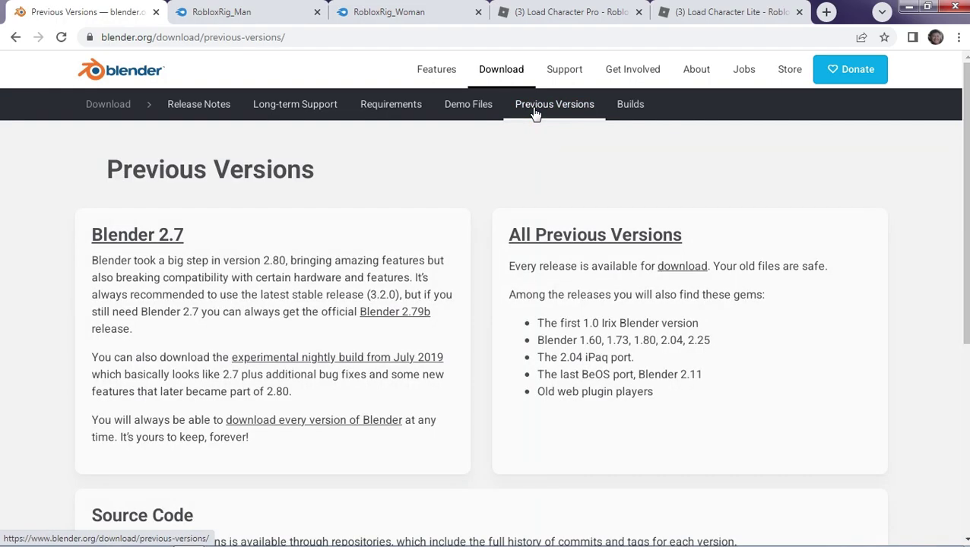
{"action": "left_click", "coordinate": [557, 243]}
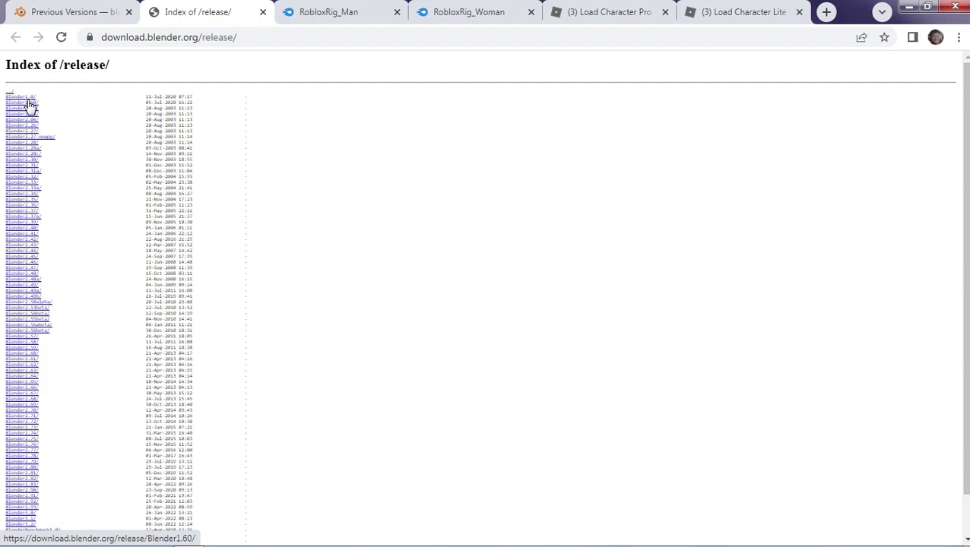
- Scroll the release index, close it, and return to the RobloxRig_Man MediaFire download page
{"action": "scroll", "coordinate": [29, 106], "scroll_direction": "down", "scroll_amount": 2}
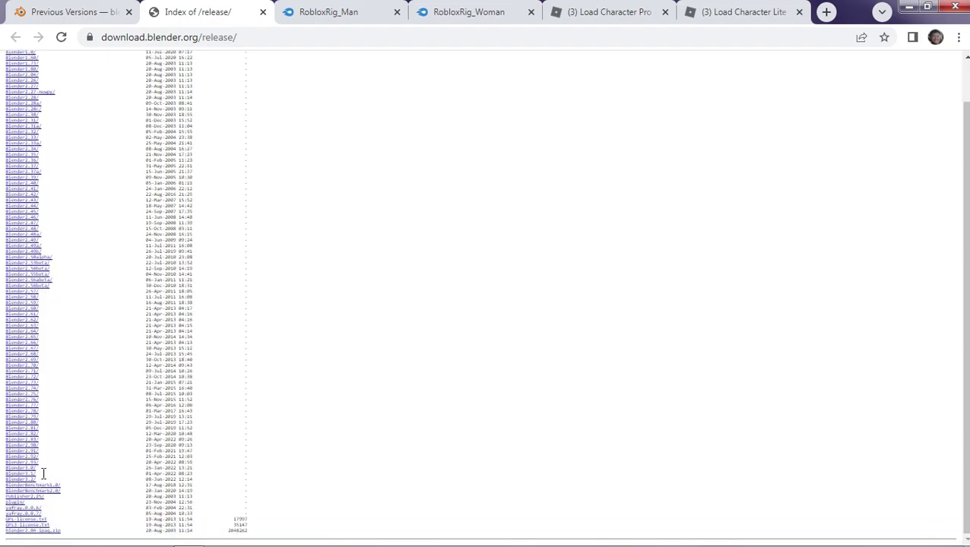
{"action": "scroll", "coordinate": [53, 456], "scroll_direction": "up", "scroll_amount": 3}
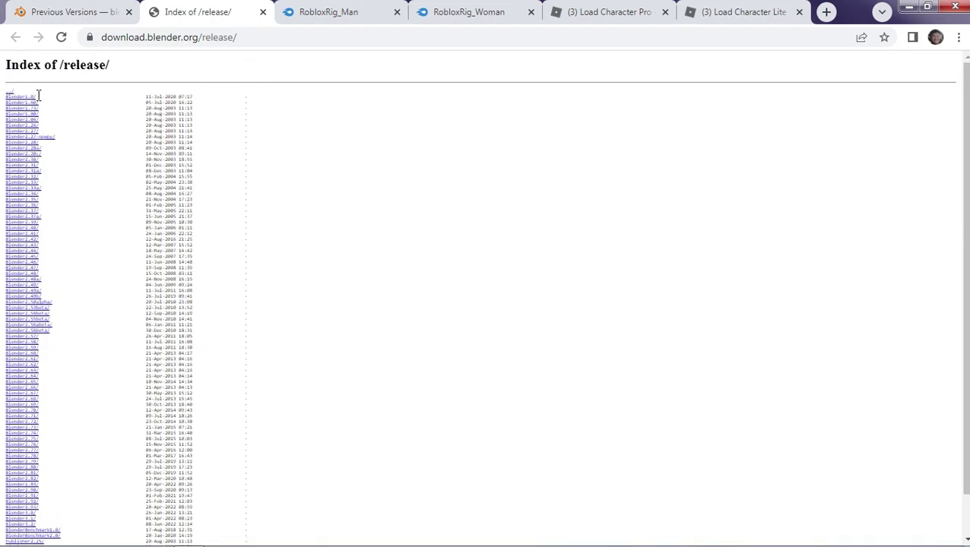
{"action": "scroll", "coordinate": [53, 190], "scroll_direction": "down", "scroll_amount": 3}
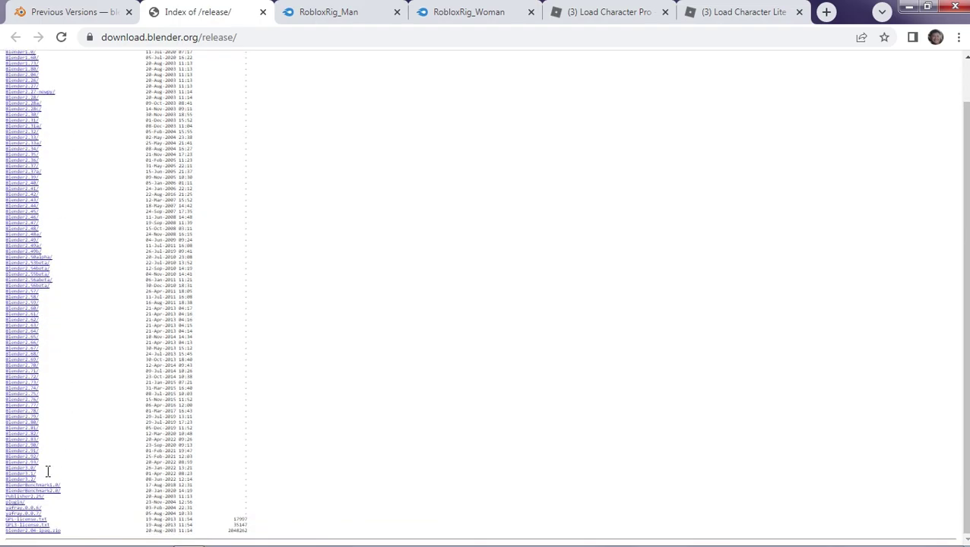
{"action": "scroll", "coordinate": [46, 456], "scroll_direction": "up", "scroll_amount": 1}
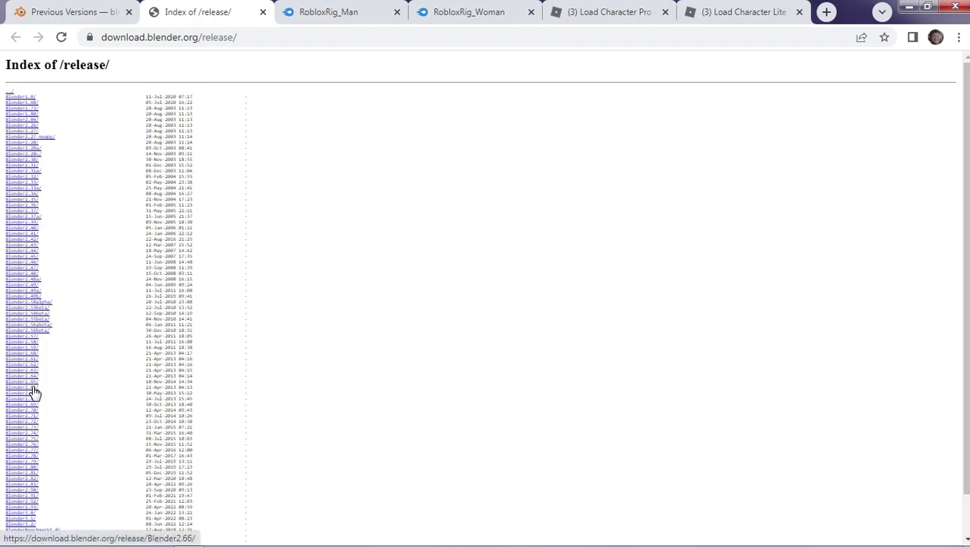
{"action": "left_click", "coordinate": [262, 12]}
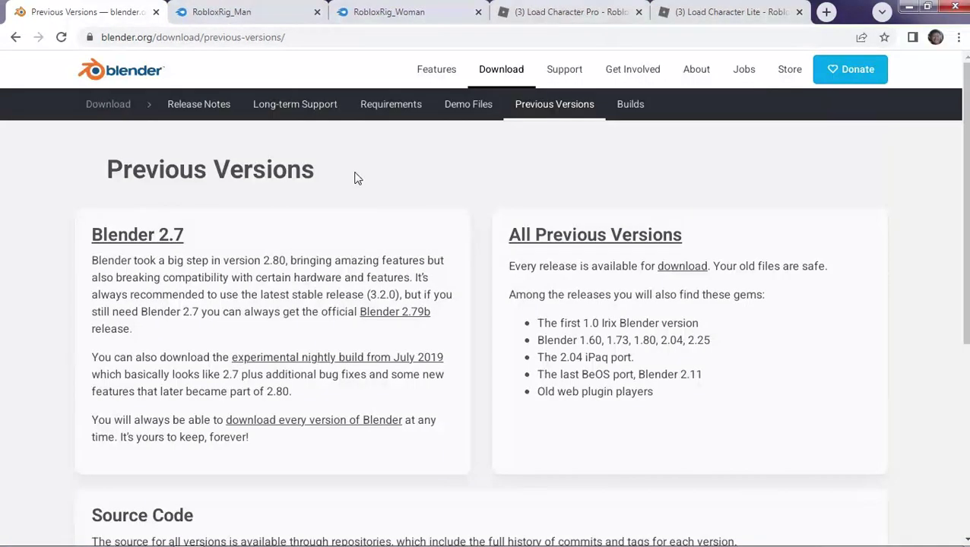
{"action": "left_click", "coordinate": [285, 7]}
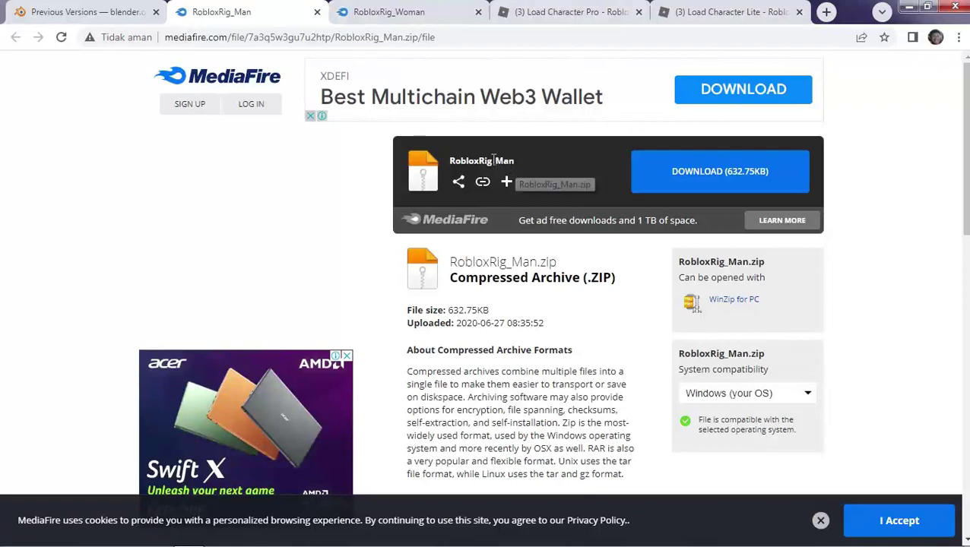
- Compare the RobloxRig_Man and RobloxRig_Woman (483.93KB) downloads, ending on the Load Character Pro page
{"action": "left_click", "coordinate": [388, 11]}
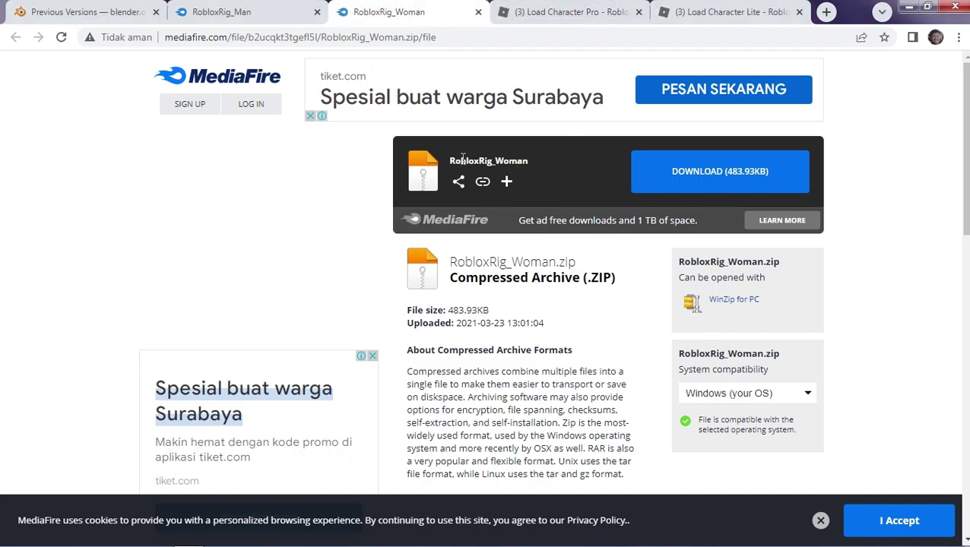
{"action": "left_click", "coordinate": [272, 22]}
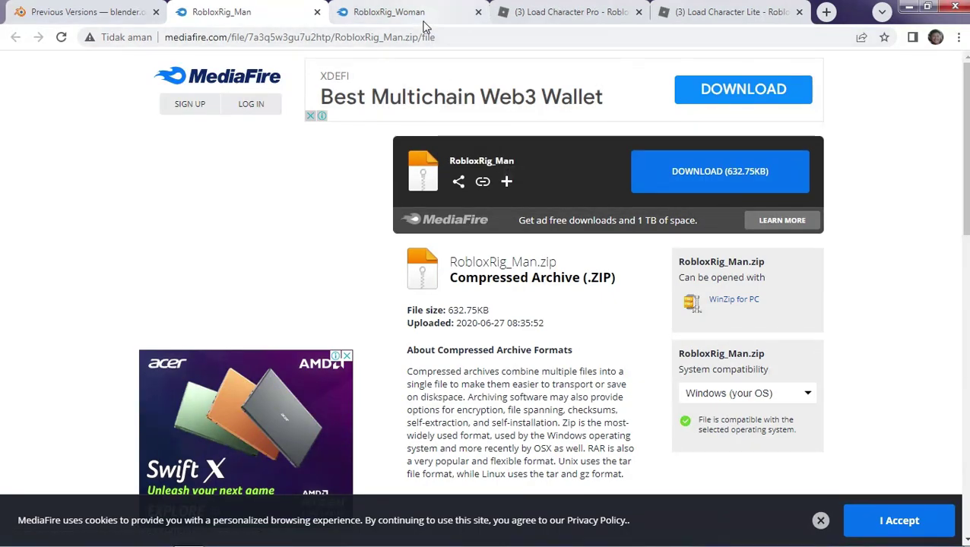
{"action": "left_click", "coordinate": [395, 14]}
{"action": "left_click", "coordinate": [293, 18]}
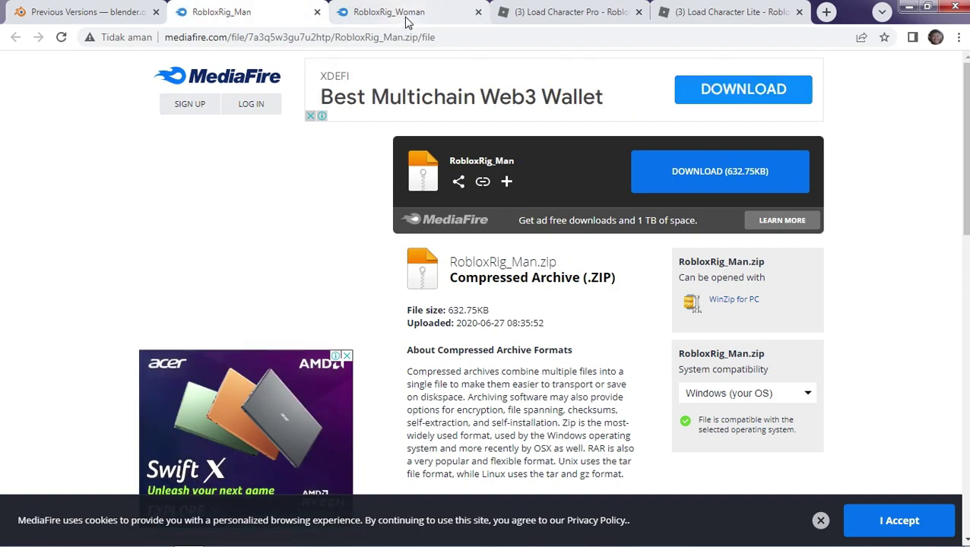
{"action": "left_click", "coordinate": [403, 21]}
{"action": "left_click", "coordinate": [312, 17]}
{"action": "left_click", "coordinate": [547, 23]}
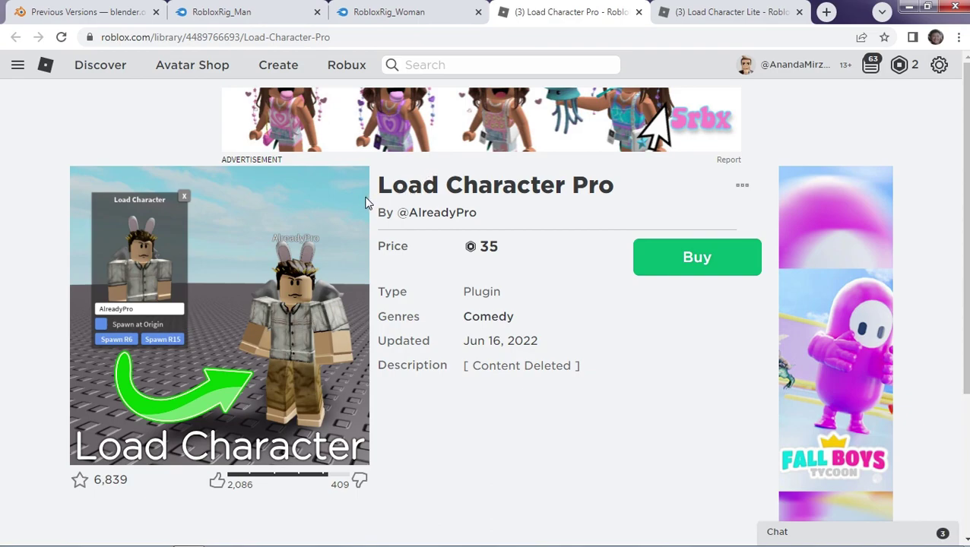
- Compare the 35-Robux Load Character Pro page against Lite, ending on the owned Lite page
{"action": "left_click", "coordinate": [665, 19]}
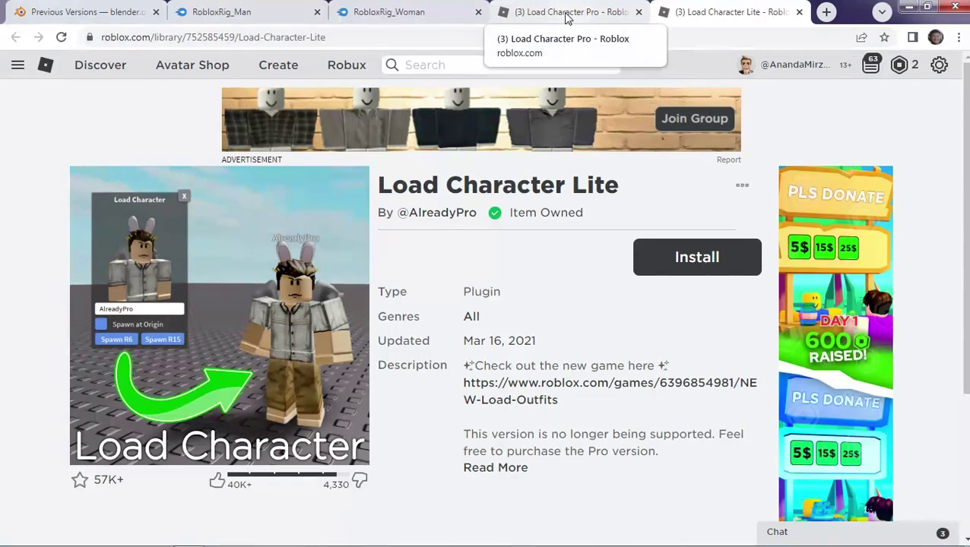
{"action": "left_click", "coordinate": [566, 16]}
{"action": "left_click", "coordinate": [691, 12]}
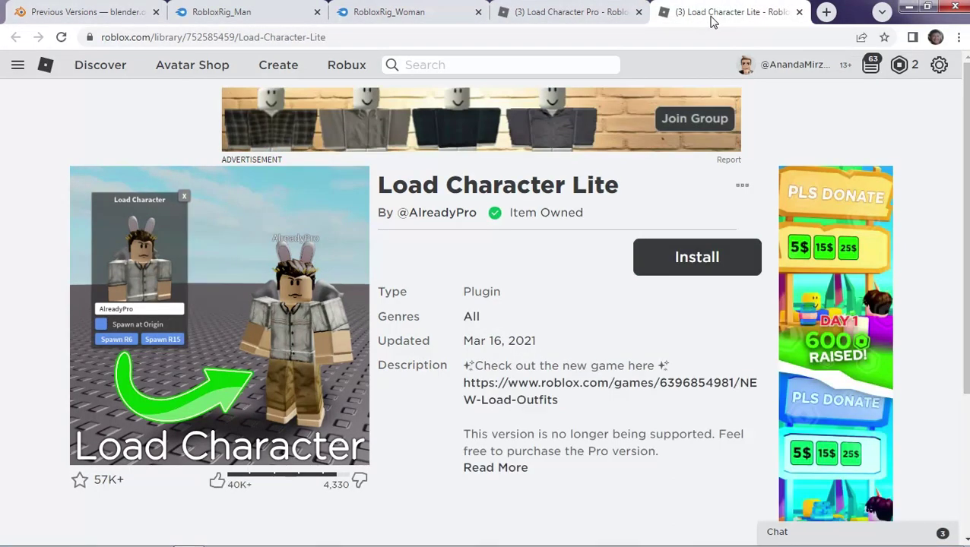
{"action": "left_click", "coordinate": [573, 21]}
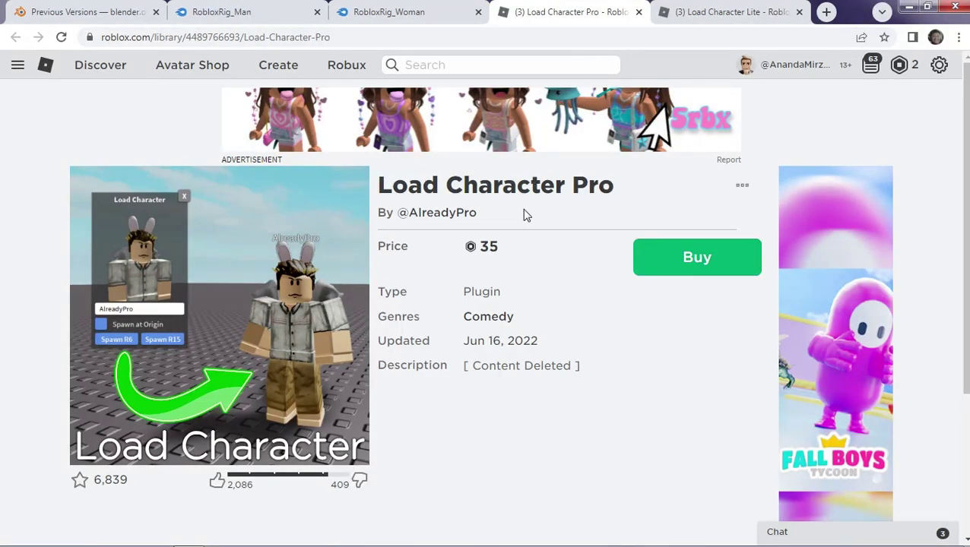
{"action": "left_click", "coordinate": [726, 23]}
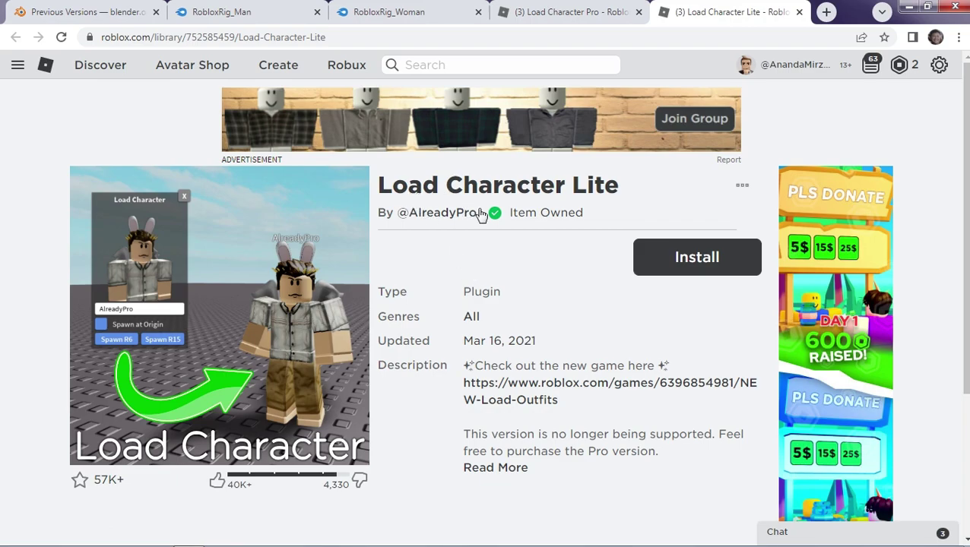
{"action": "left_click", "coordinate": [582, 21]}
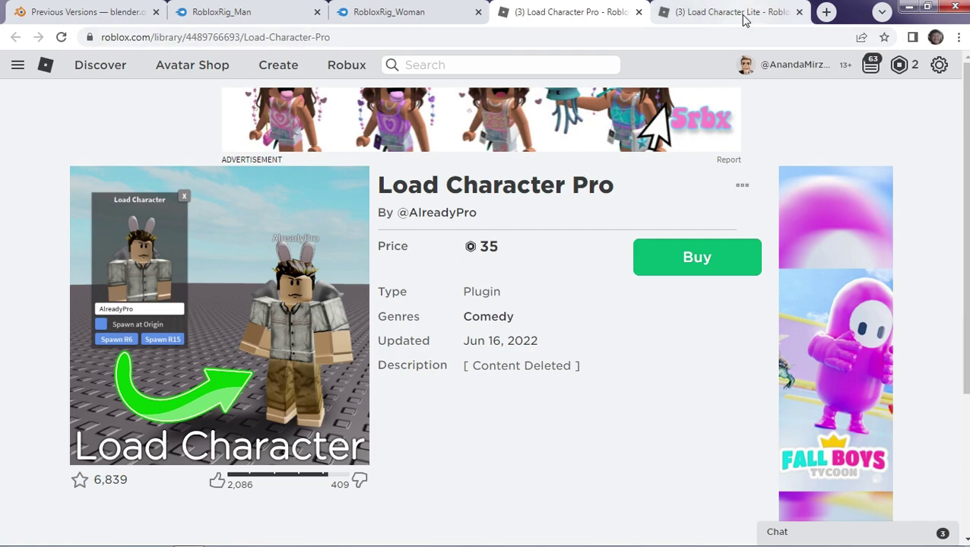
{"action": "left_click", "coordinate": [742, 19]}
{"action": "left_click", "coordinate": [606, 20]}
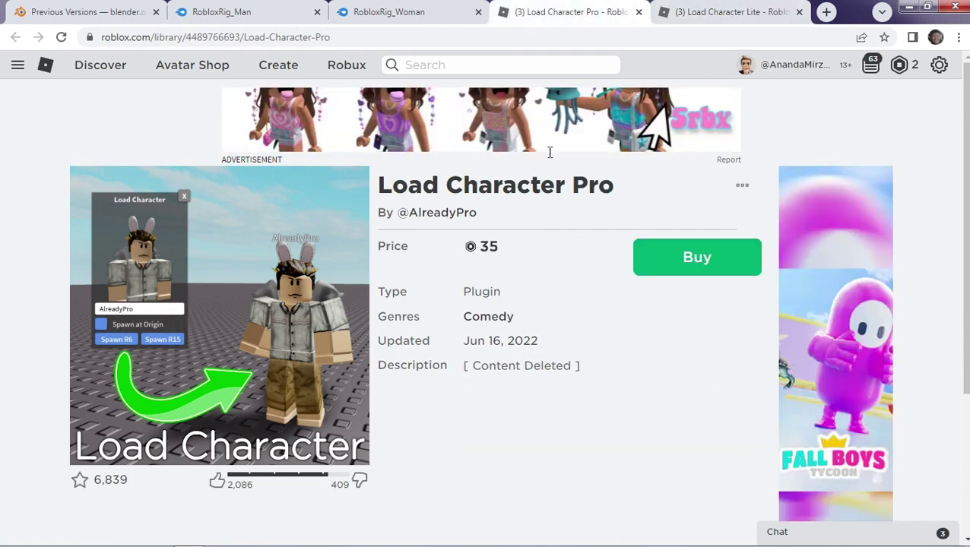
{"action": "left_click", "coordinate": [725, 19]}
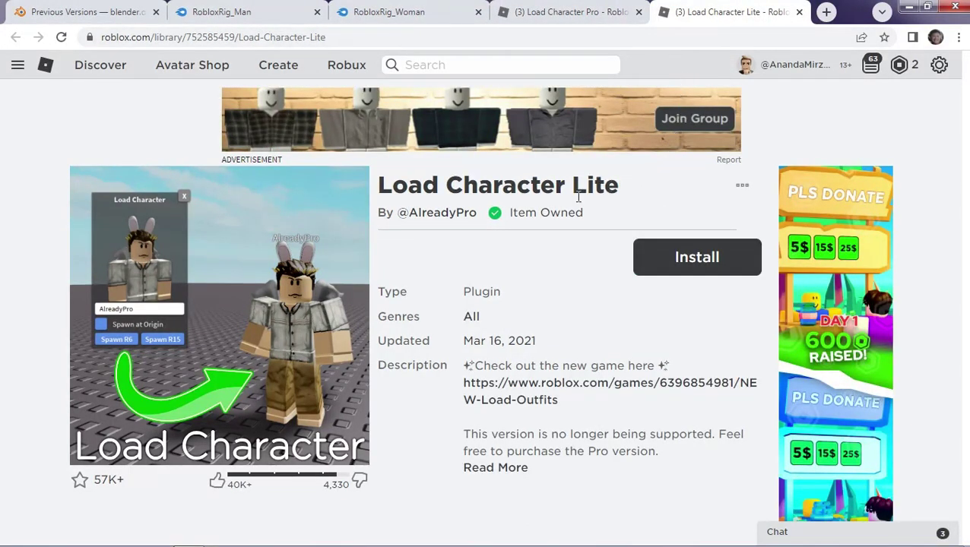
- Install Load Character Lite into Roblox Studio, then start a new Baseplate place
{"action": "left_click", "coordinate": [718, 273]}
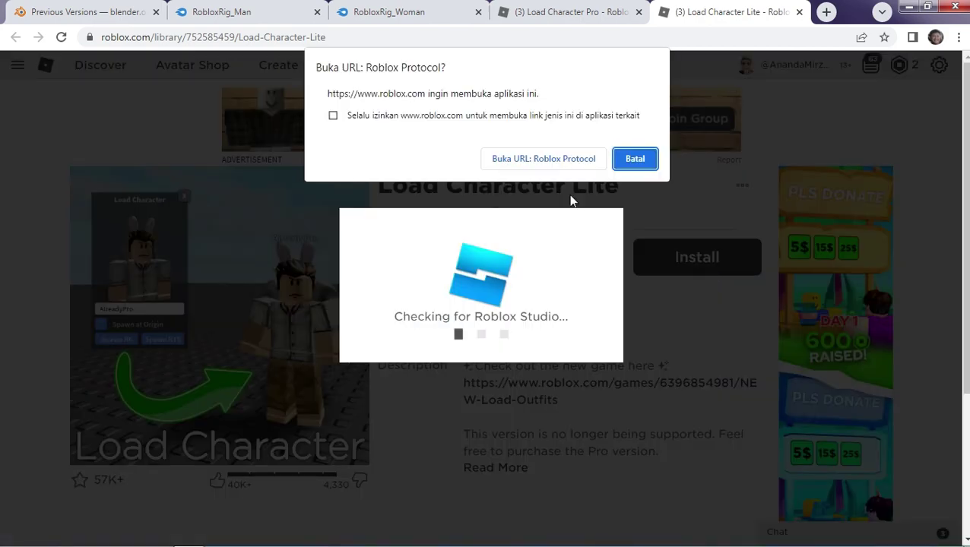
{"action": "left_click", "coordinate": [552, 161]}
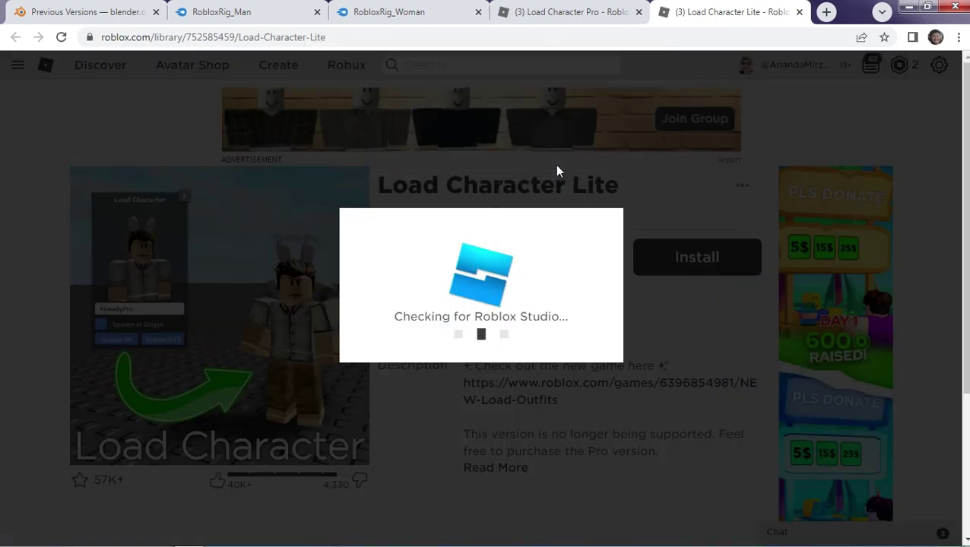
{"action": "left_click", "coordinate": [906, 9]}
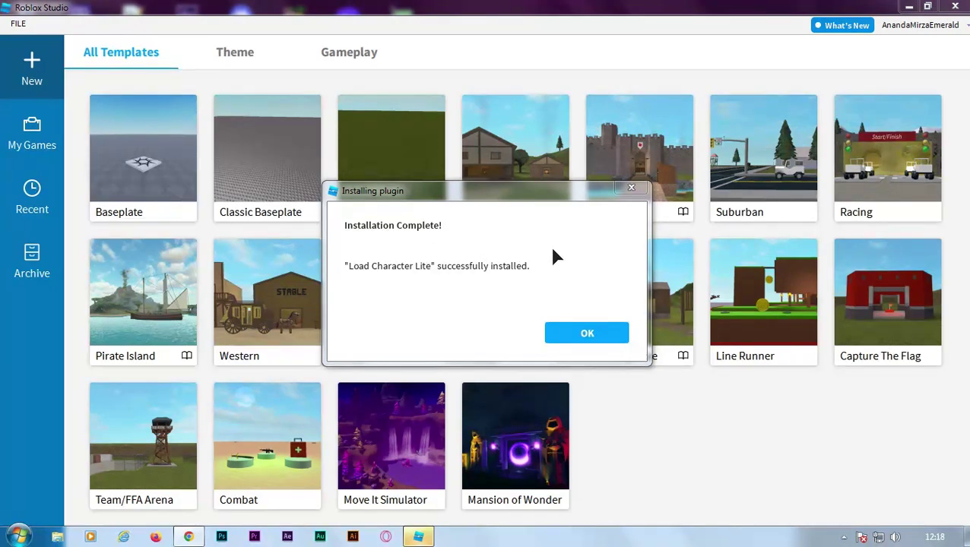
{"action": "left_click", "coordinate": [576, 339]}
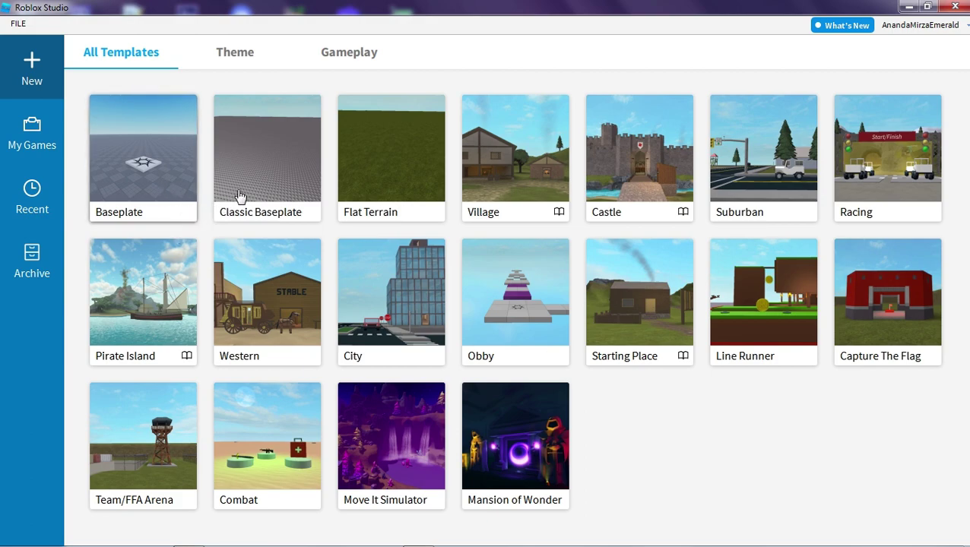
{"action": "left_click", "coordinate": [190, 186]}
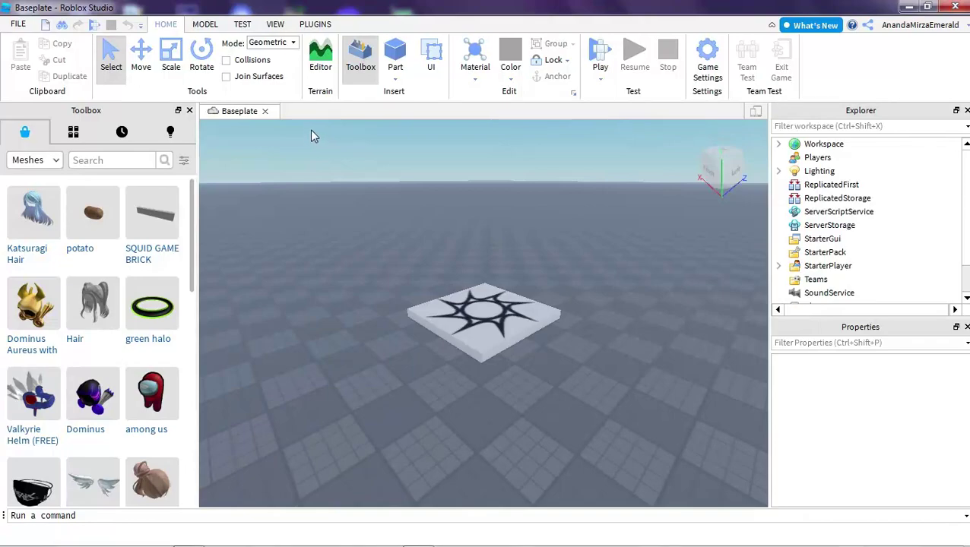
- Open Load Character from the Plugins tab and enter the player's Roblox username to preview the avatar
{"action": "left_click", "coordinate": [317, 25]}
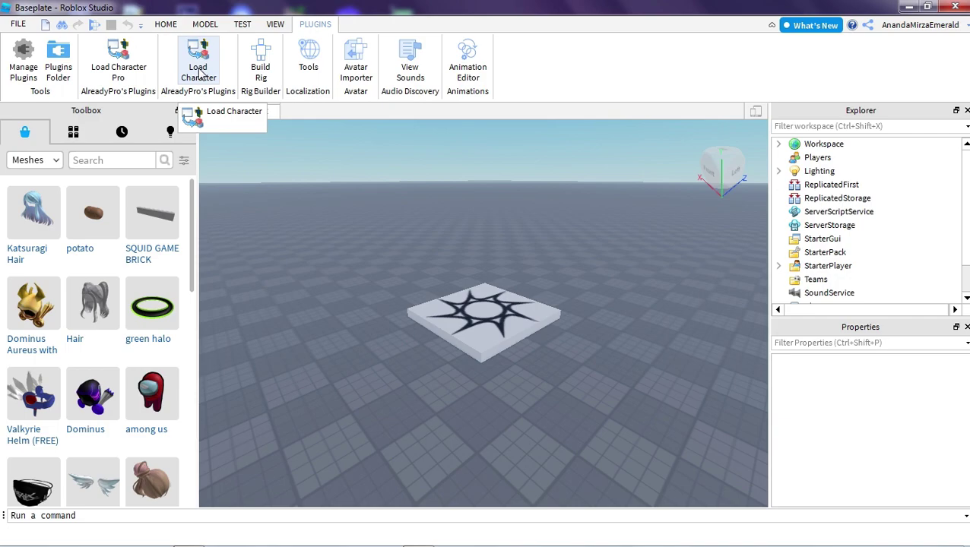
{"action": "left_click", "coordinate": [196, 71]}
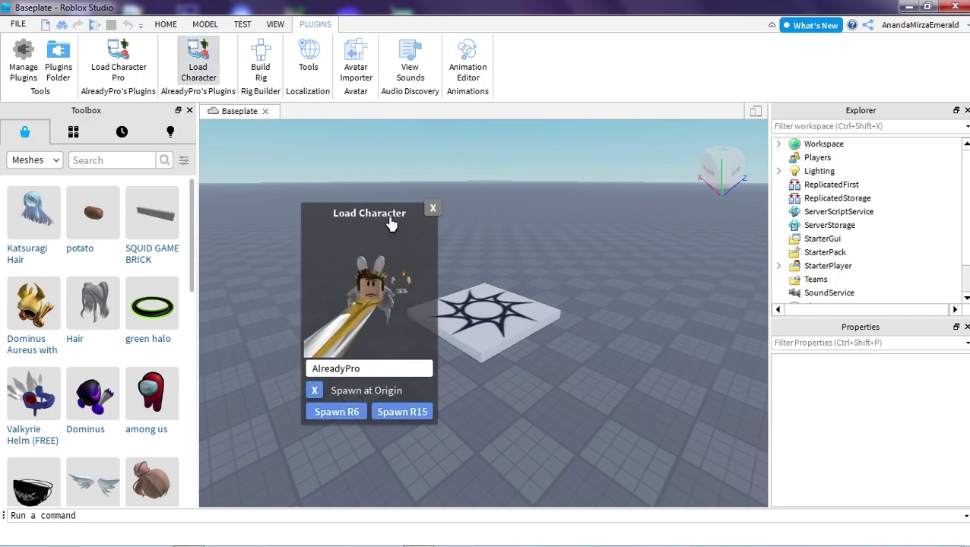
{"action": "left_click_drag", "start_coordinate": [388, 220], "coordinate": [298, 148]}
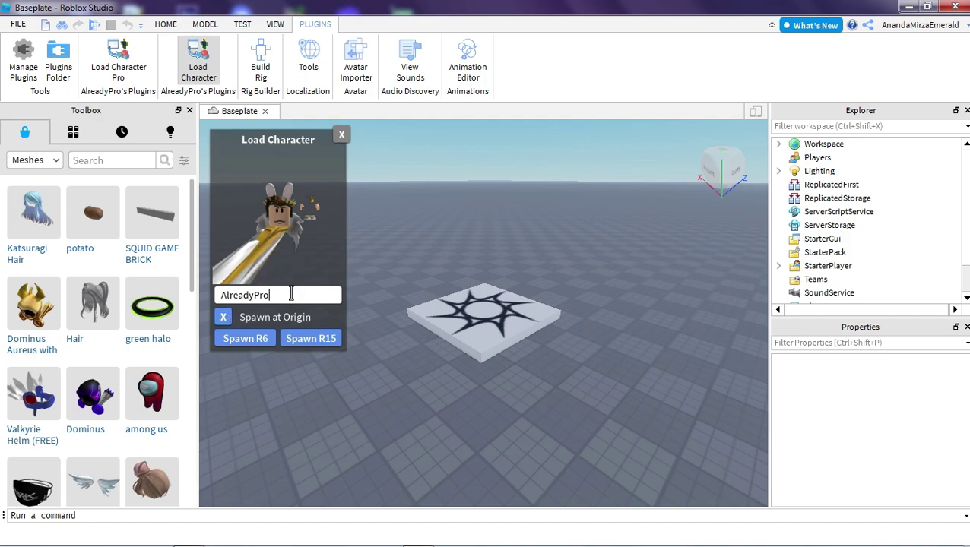
{"action": "left_click_drag", "start_coordinate": [291, 295], "coordinate": [216, 297]}
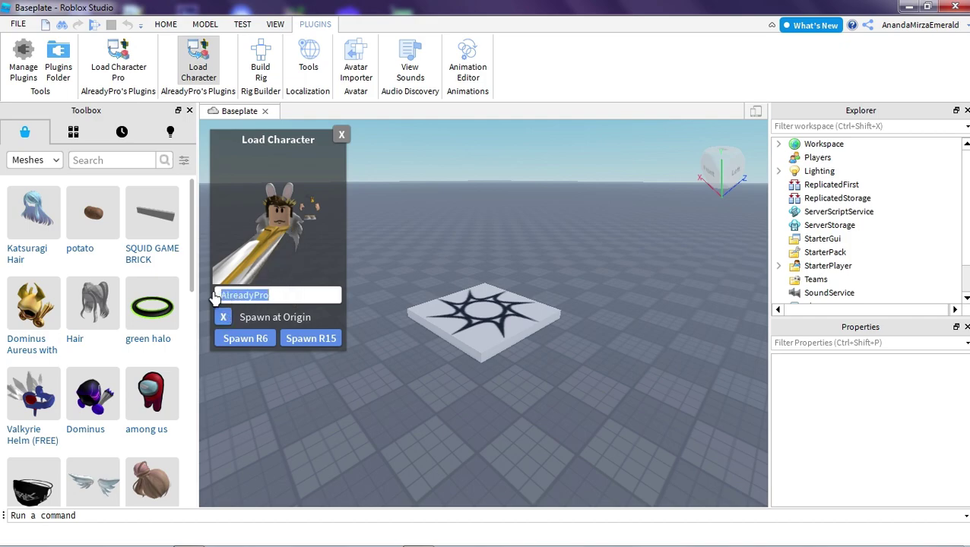
{"action": "left_click", "coordinate": [145, 78]}
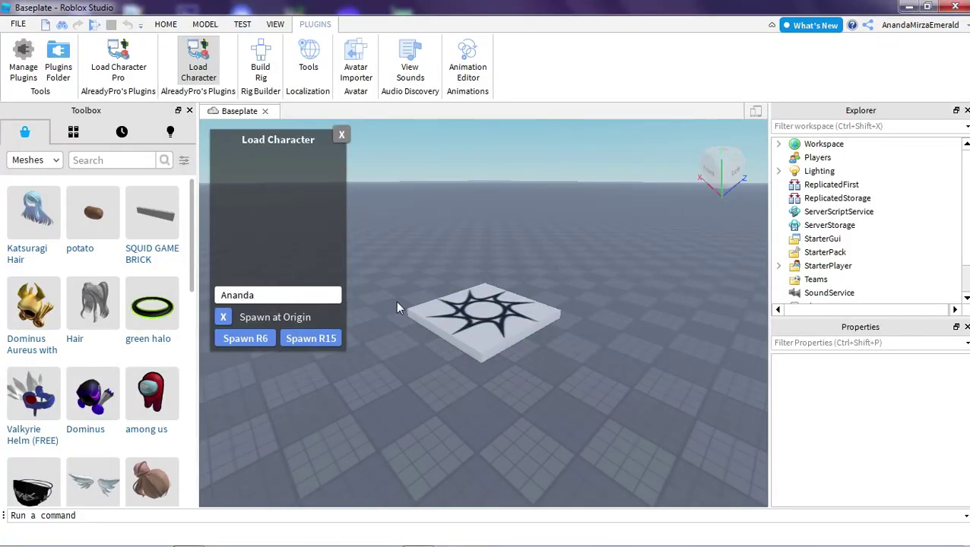
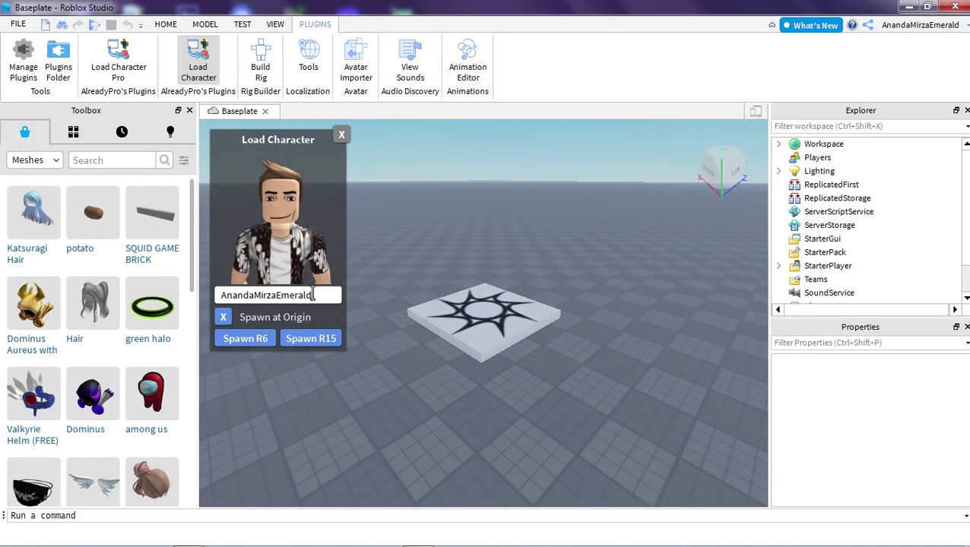
{"action": "left_click_drag", "start_coordinate": [315, 295], "coordinate": [275, 295]}
{"action": "left_click", "coordinate": [325, 294]}
- Spawn the avatar with Spawn at Origin off, close the loader, and frame the character
{"action": "left_click", "coordinate": [227, 317]}
{"action": "left_click", "coordinate": [247, 339]}
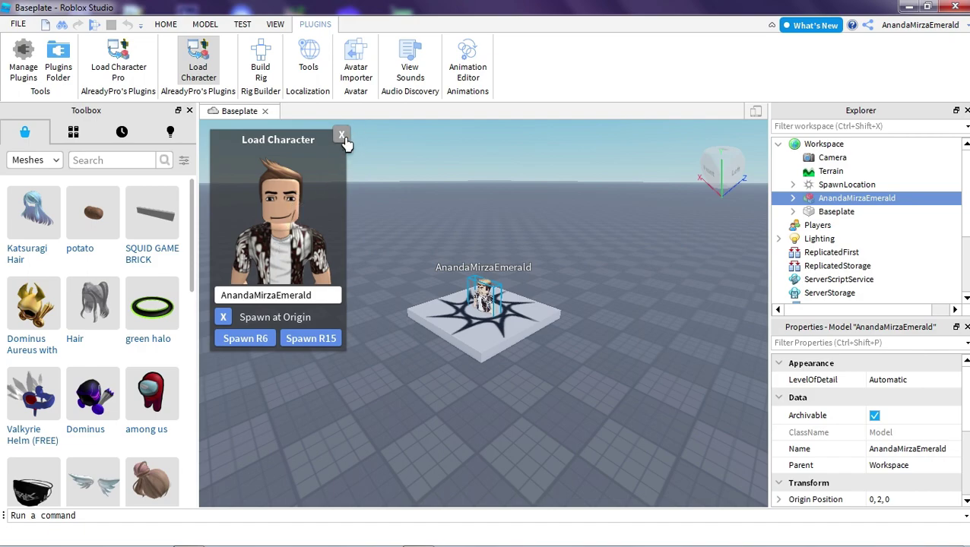
{"action": "left_click", "coordinate": [341, 134]}
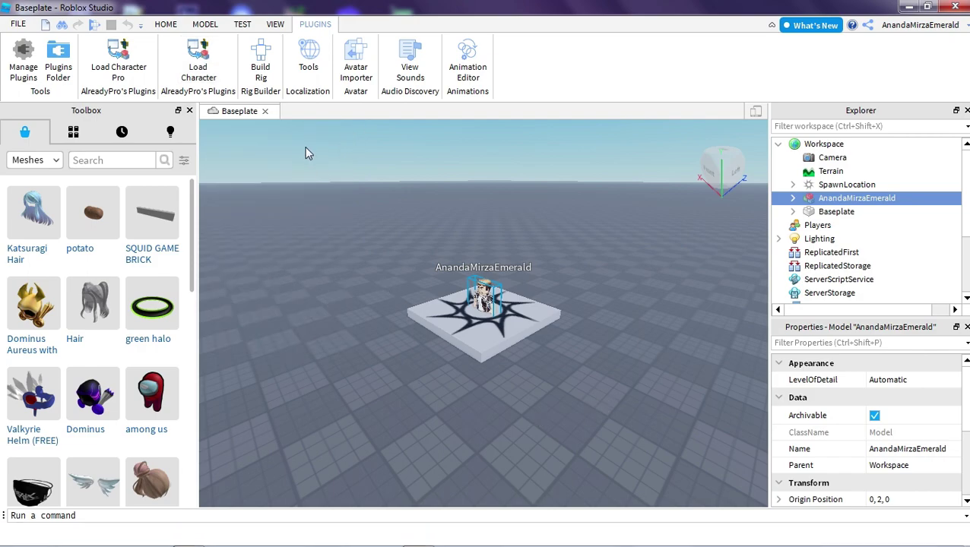
{"action": "scroll", "coordinate": [572, 310], "scroll_direction": "up", "scroll_amount": 2}
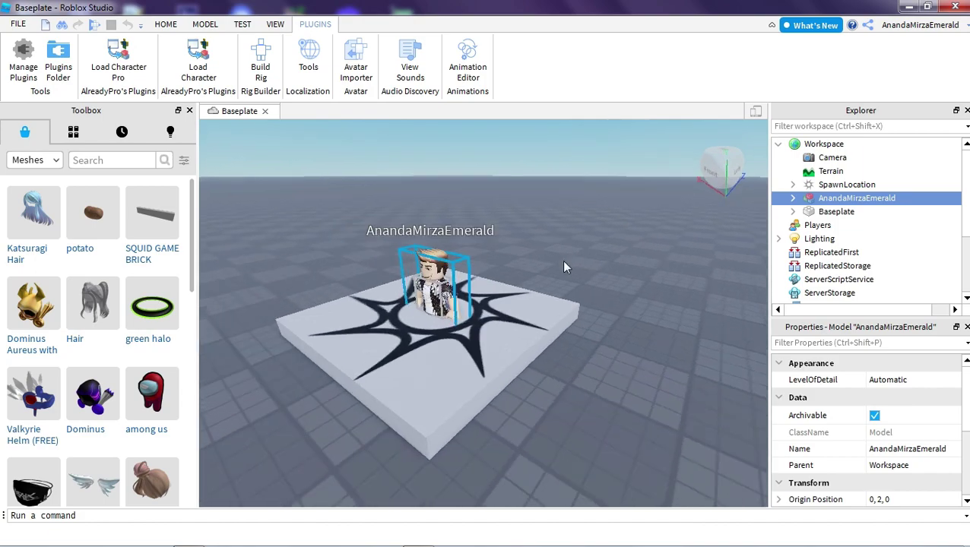
{"action": "scroll", "coordinate": [562, 260], "scroll_direction": "up", "scroll_amount": 3}
{"action": "scroll", "coordinate": [563, 260], "scroll_direction": "up", "scroll_amount": 5}
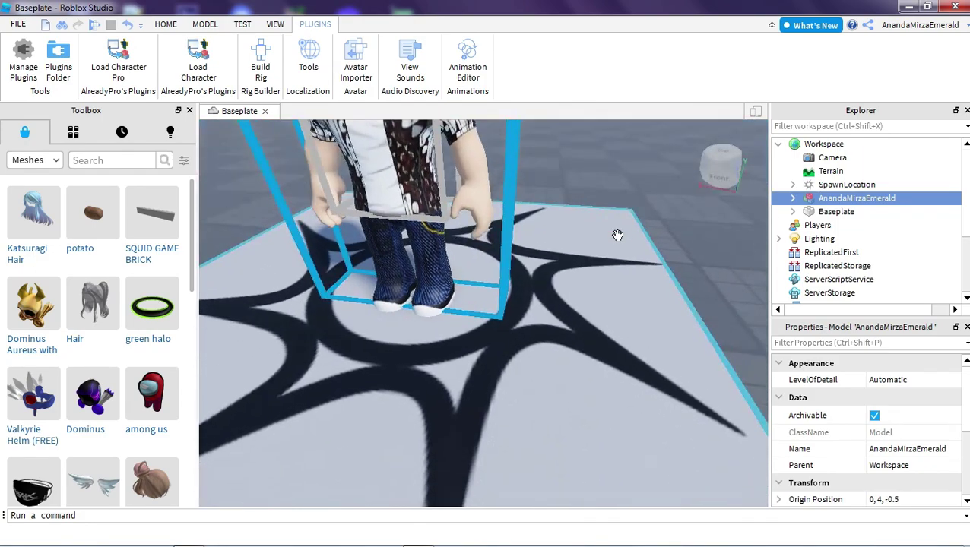
{"action": "scroll", "coordinate": [616, 236], "scroll_direction": "down", "scroll_amount": 5}
{"action": "key", "text": "f"}
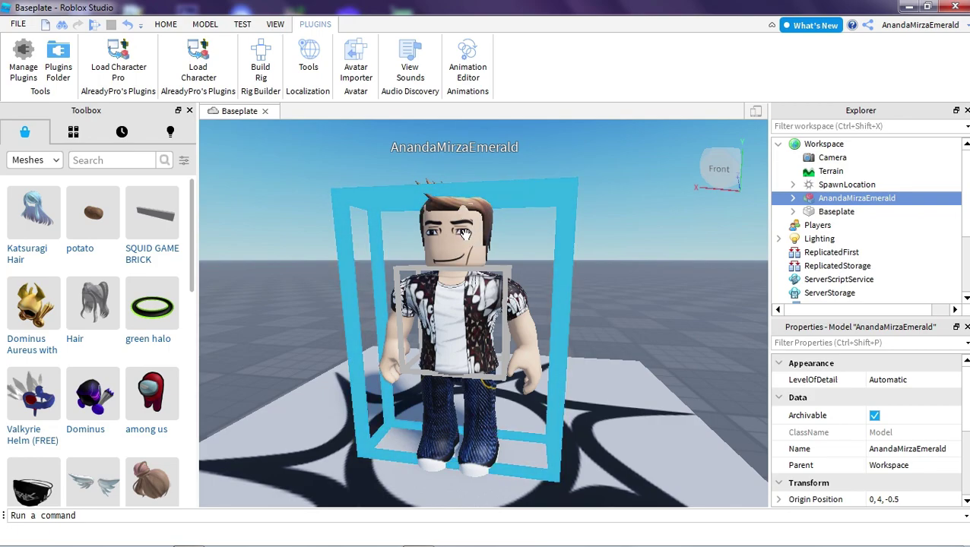
{"action": "mouse_move", "coordinate": [856, 198]}
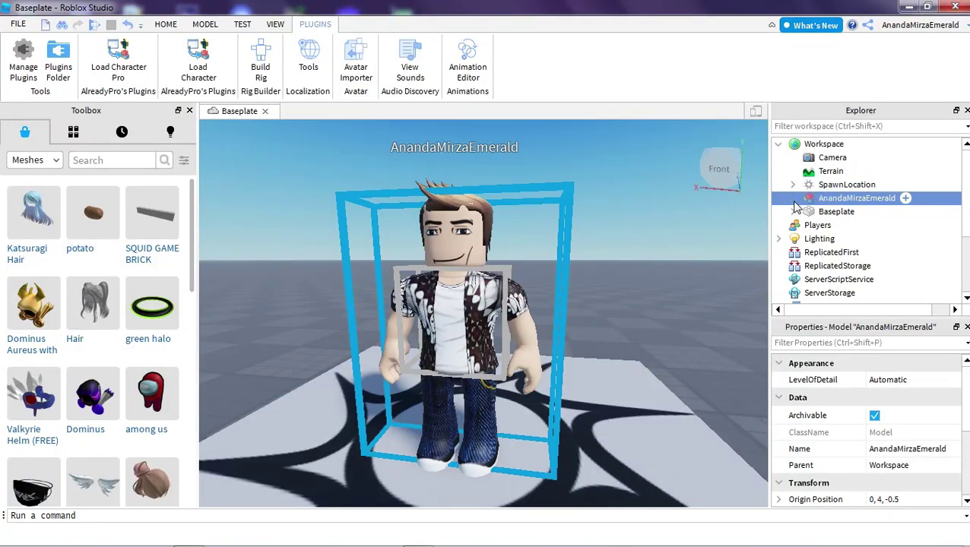
- Select the face decal under the character's Head in the Explorer
{"action": "left_click", "coordinate": [794, 198]}
{"action": "scroll", "coordinate": [806, 183], "scroll_direction": "down", "scroll_amount": 3}
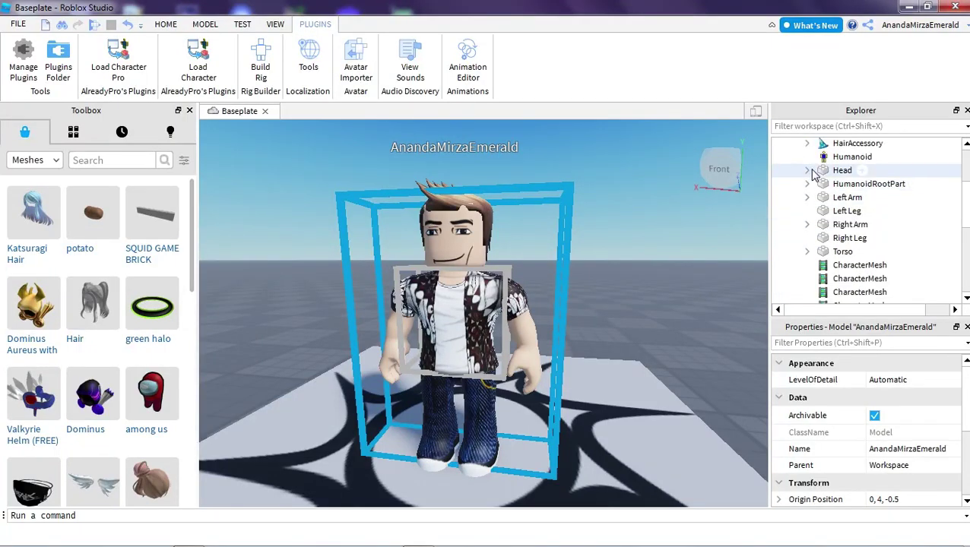
{"action": "left_click", "coordinate": [807, 171]}
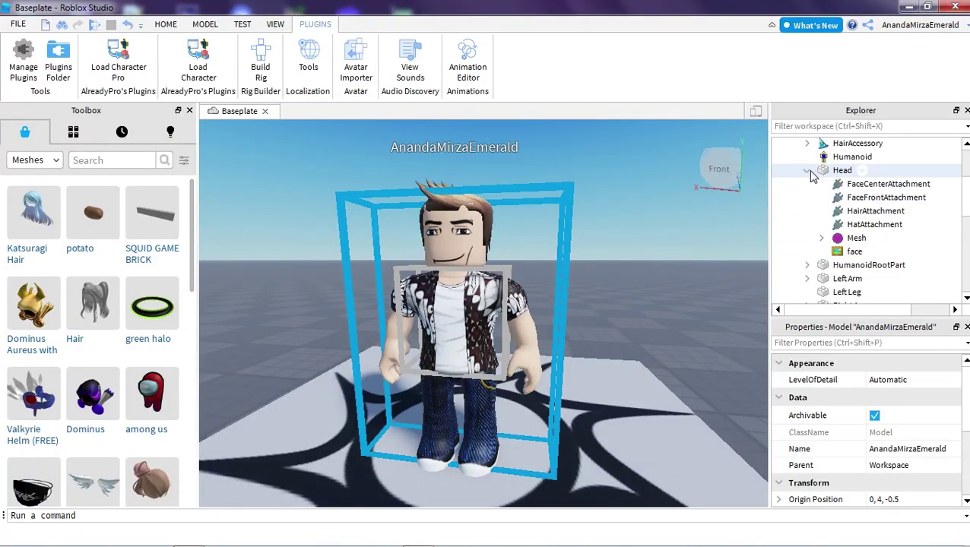
{"action": "left_click", "coordinate": [850, 252]}
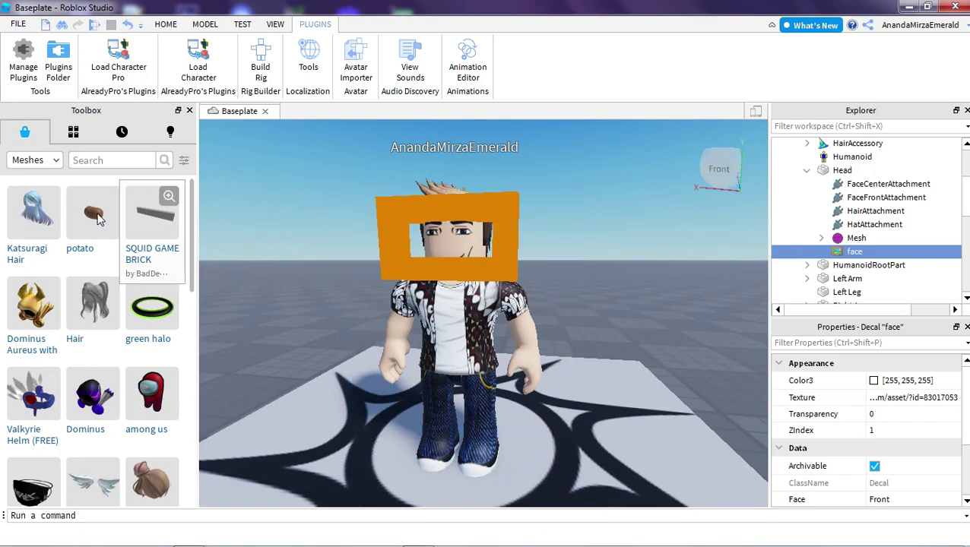
- Find the Joyous Surprise image in Toolbox Images and copy its asset ID
{"action": "left_click", "coordinate": [55, 164]}
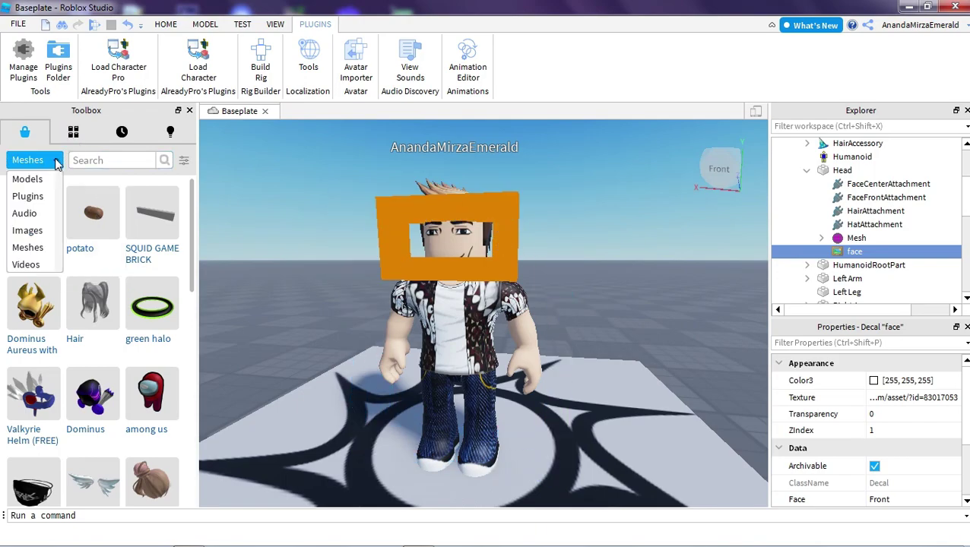
{"action": "left_click", "coordinate": [33, 231]}
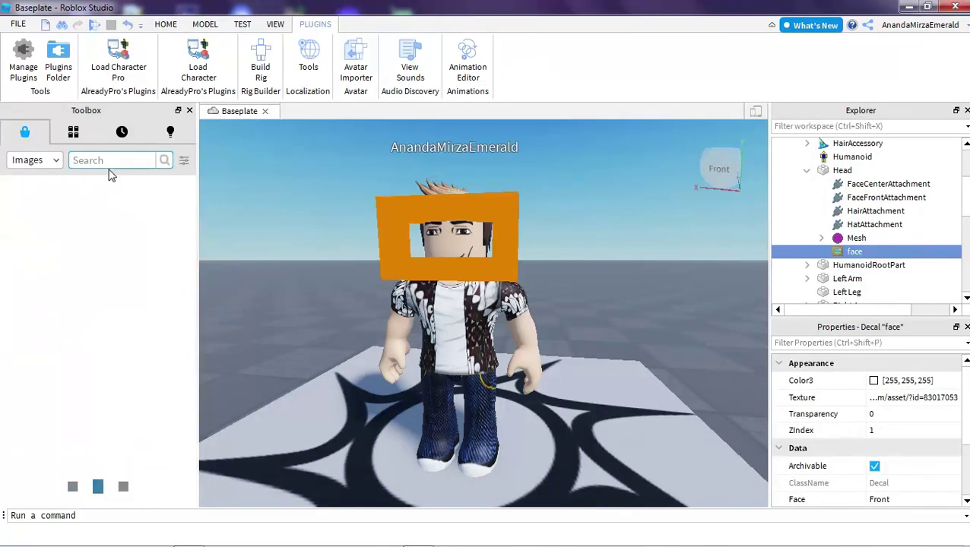
{"action": "left_click", "coordinate": [98, 157]}
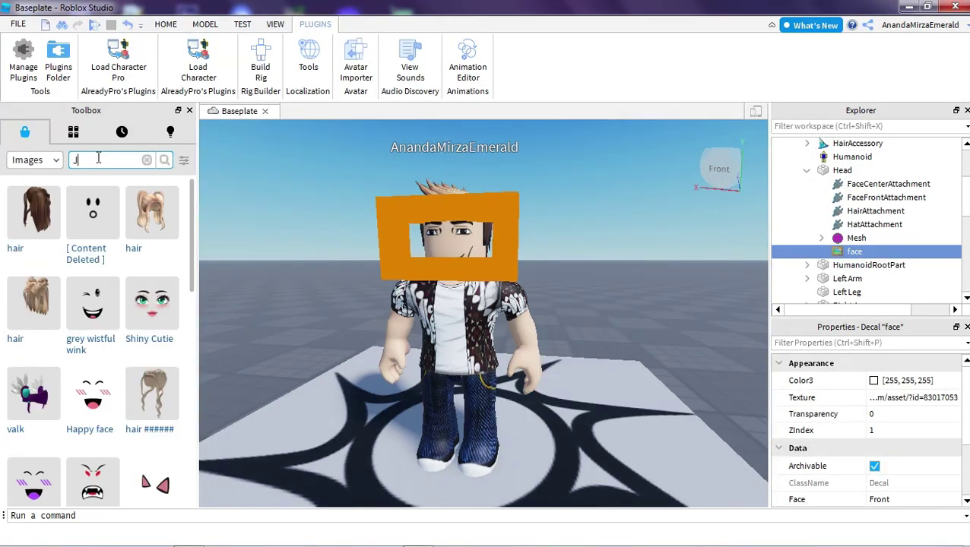
{"action": "type", "text": "Joyous"}
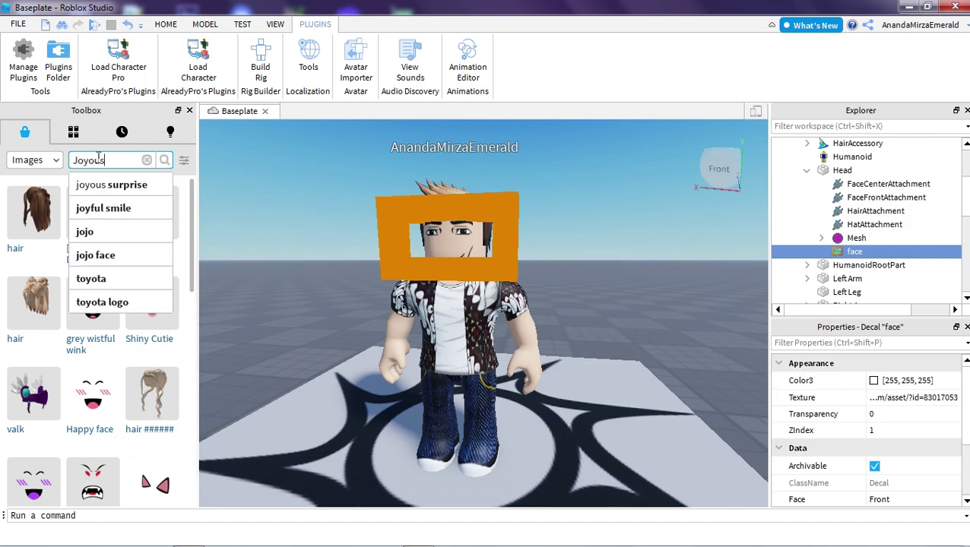
{"action": "left_click", "coordinate": [111, 185]}
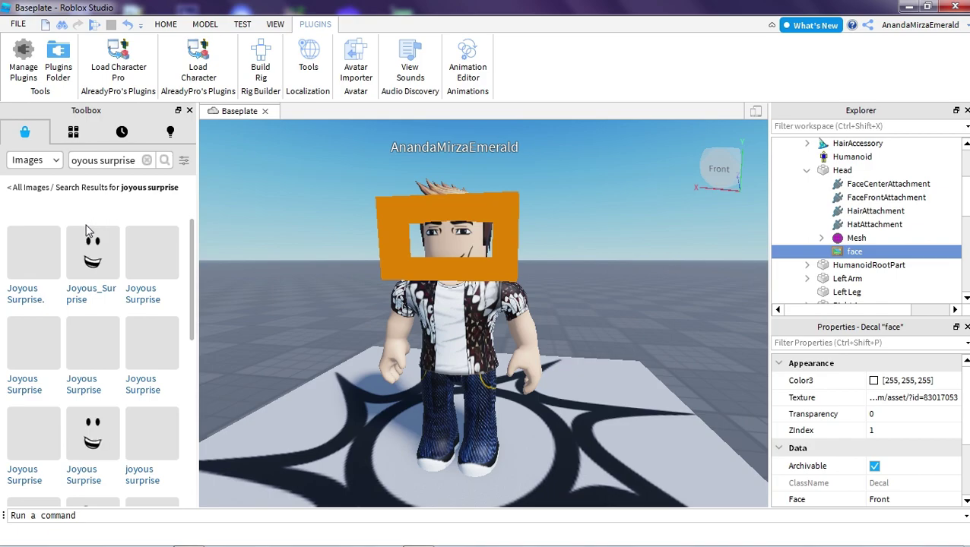
{"action": "left_click", "coordinate": [27, 266]}
{"action": "mouse_move", "coordinate": [890, 265]}
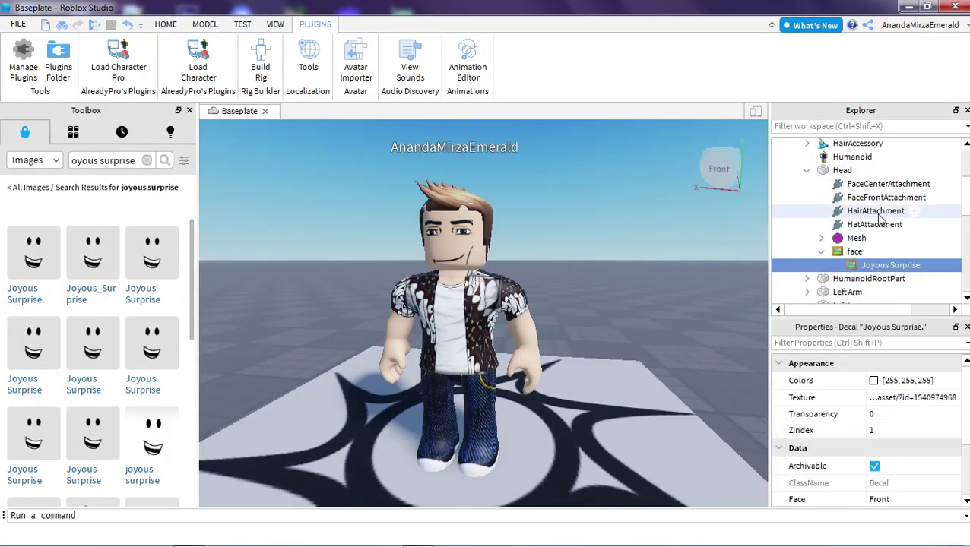
{"action": "key", "text": "Delete"}
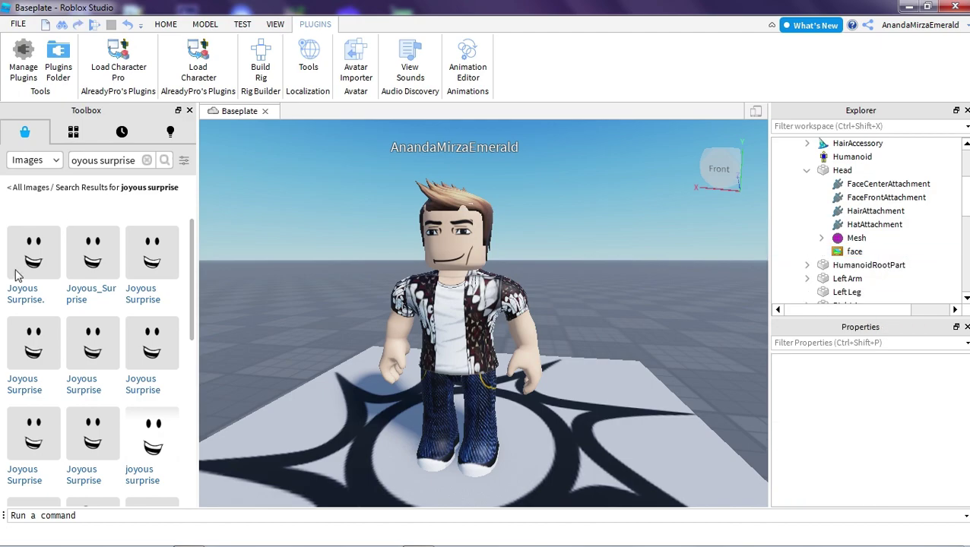
{"action": "right_click", "coordinate": [29, 270]}
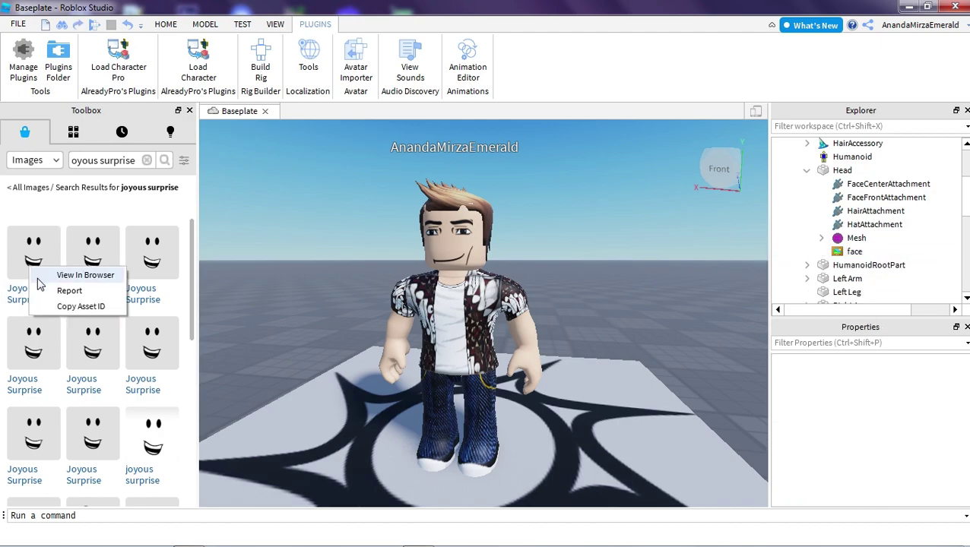
{"action": "left_click", "coordinate": [63, 307]}
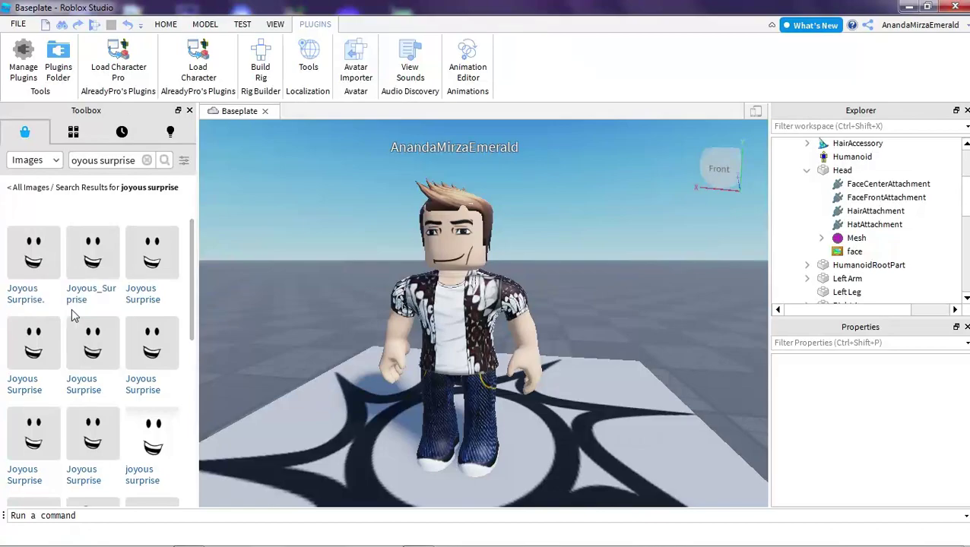
{"action": "left_click", "coordinate": [851, 252]}
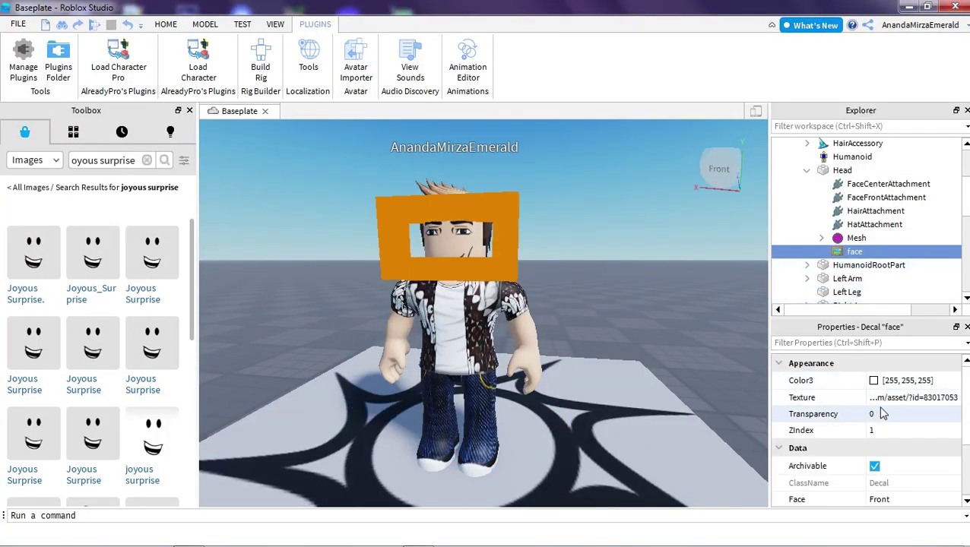
{"action": "left_click", "coordinate": [928, 403]}
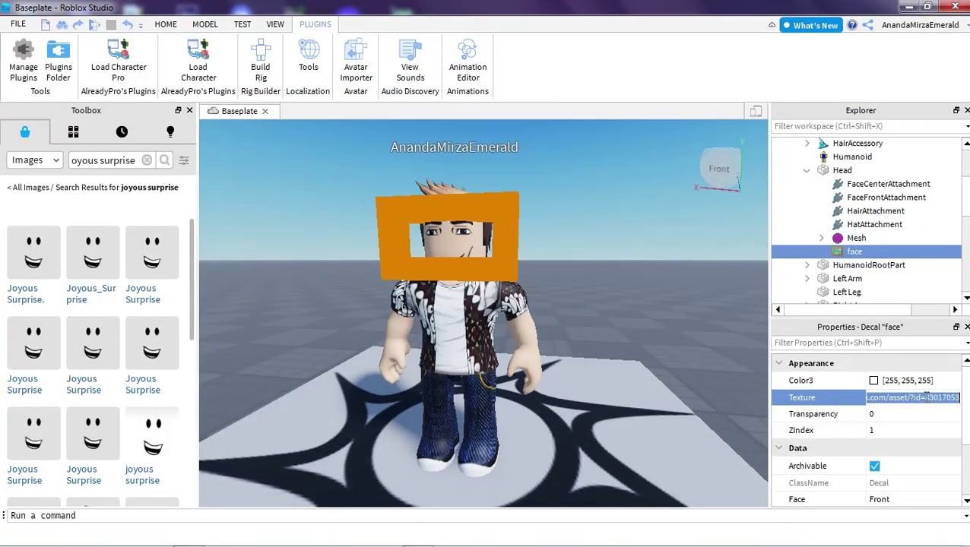
{"action": "left_click_drag", "start_coordinate": [924, 397], "coordinate": [959, 397]}
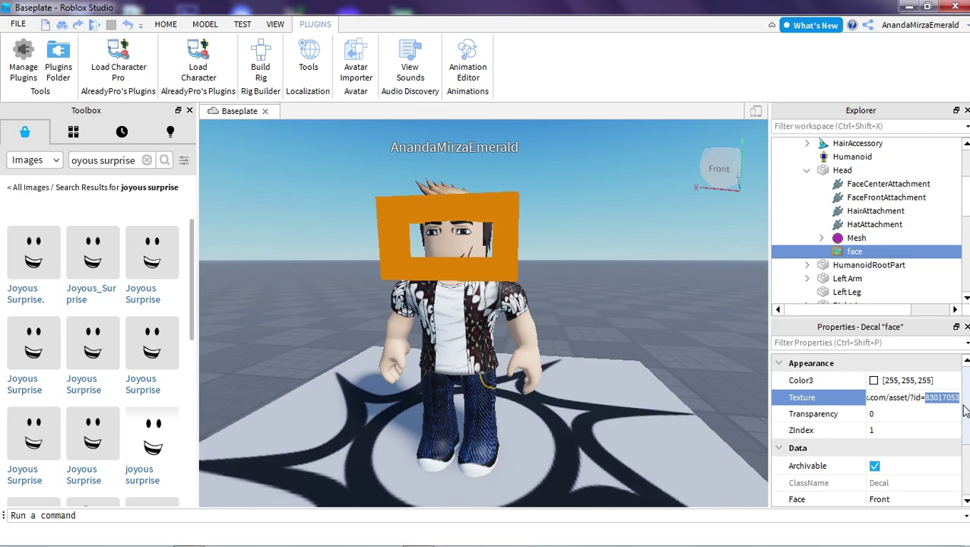
{"action": "key", "text": "ctrl+v"}
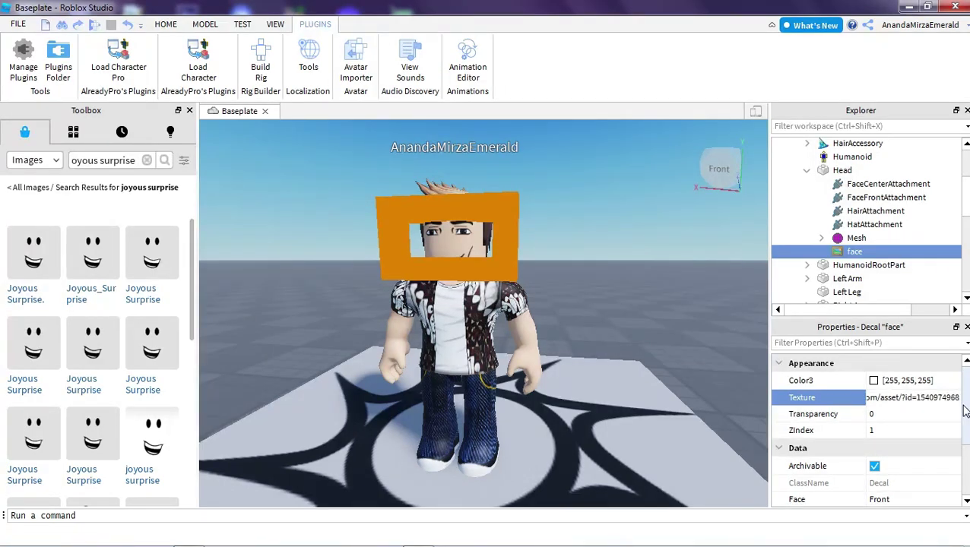
{"action": "key", "text": "Return"}
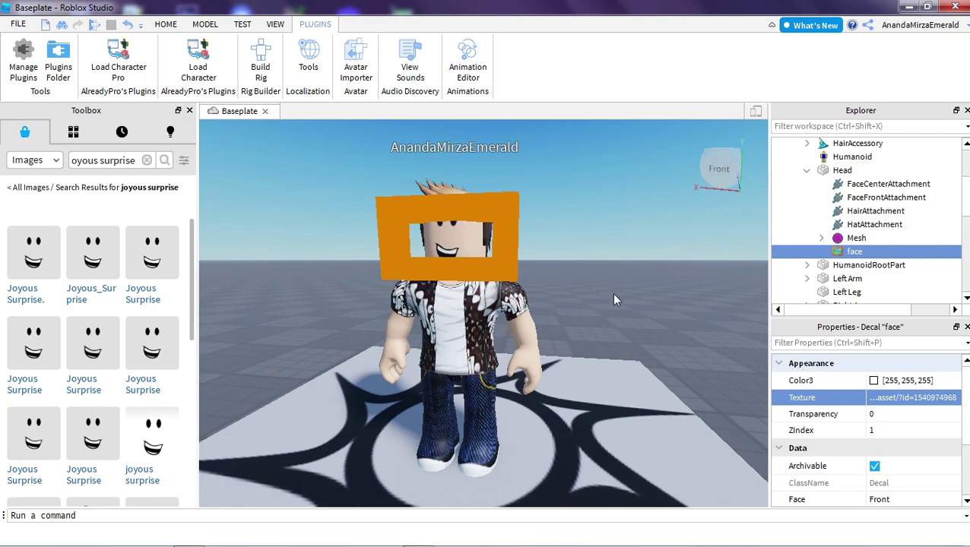
{"action": "left_click", "coordinate": [561, 207]}
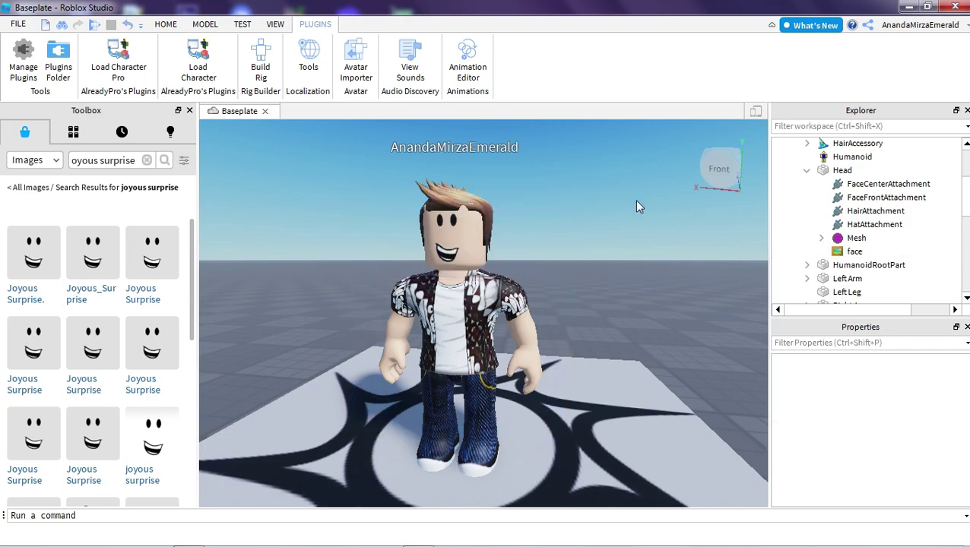
- Collapse the Explorer hierarchy and select the whole character model
{"action": "left_click", "coordinate": [807, 170]}
{"action": "scroll", "coordinate": [810, 190], "scroll_direction": "up", "scroll_amount": 2}
{"action": "scroll", "coordinate": [810, 199], "scroll_direction": "up", "scroll_amount": 1}
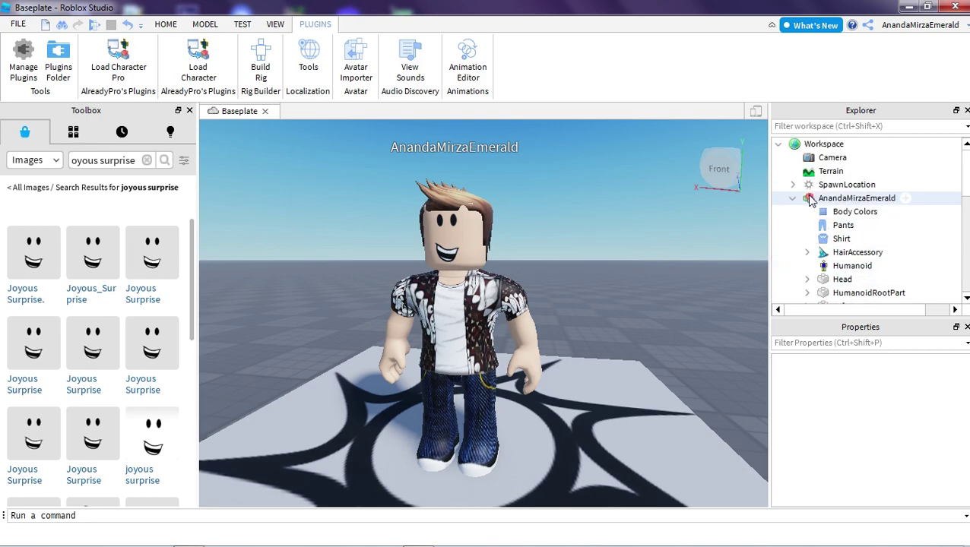
{"action": "left_click", "coordinate": [792, 199]}
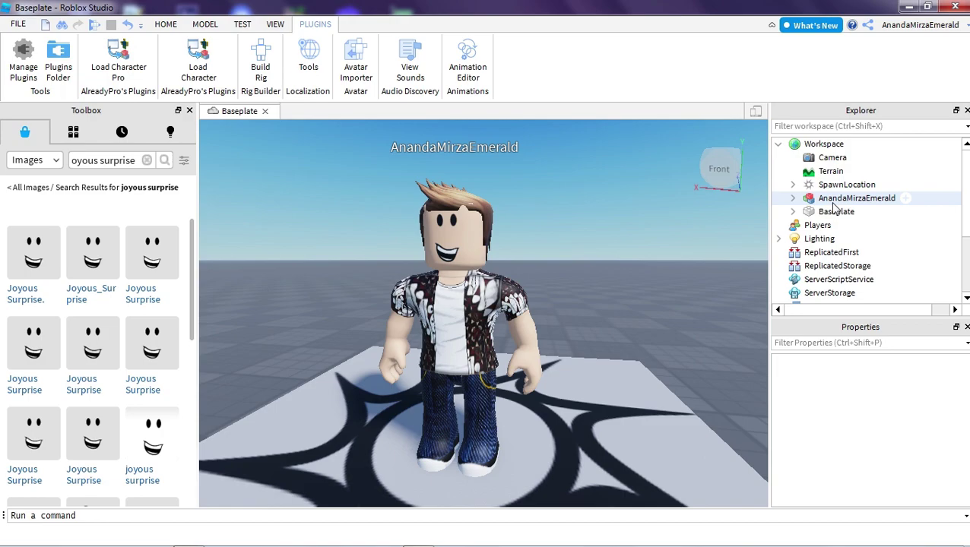
{"action": "left_click", "coordinate": [836, 211]}
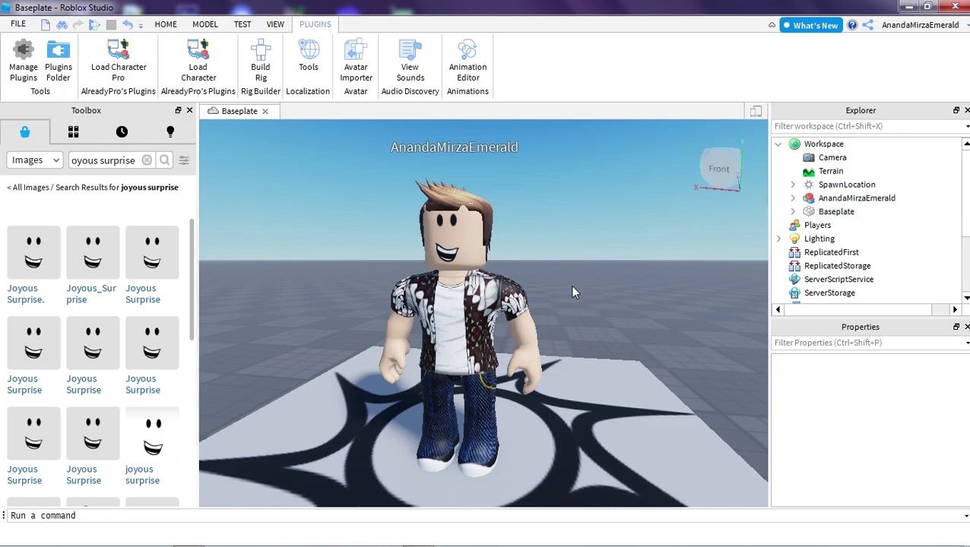
{"action": "left_click", "coordinate": [524, 195]}
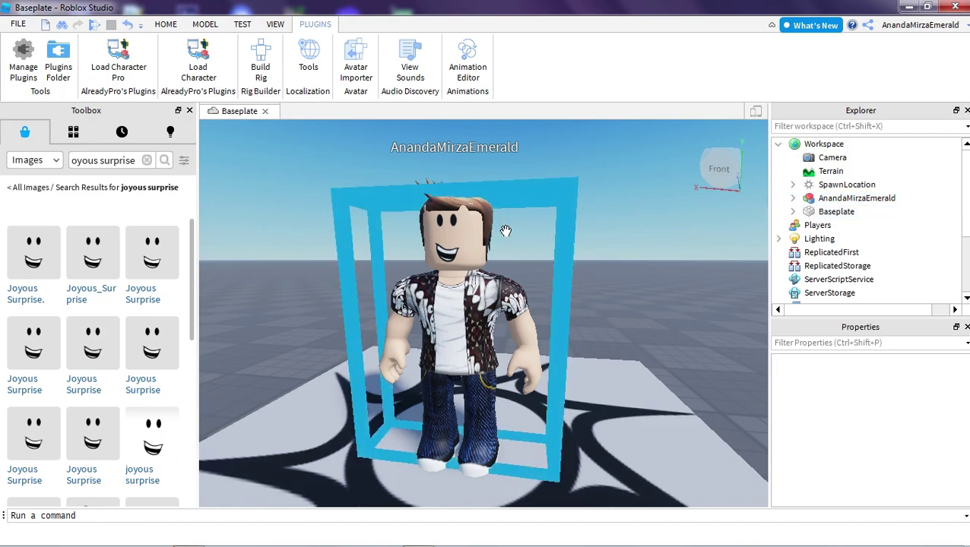
{"action": "left_click", "coordinate": [843, 198]}
- Export the character as an OBJ named '<username> Body' into E:\GFX Roblox's Body folder
{"action": "right_click", "coordinate": [843, 198]}
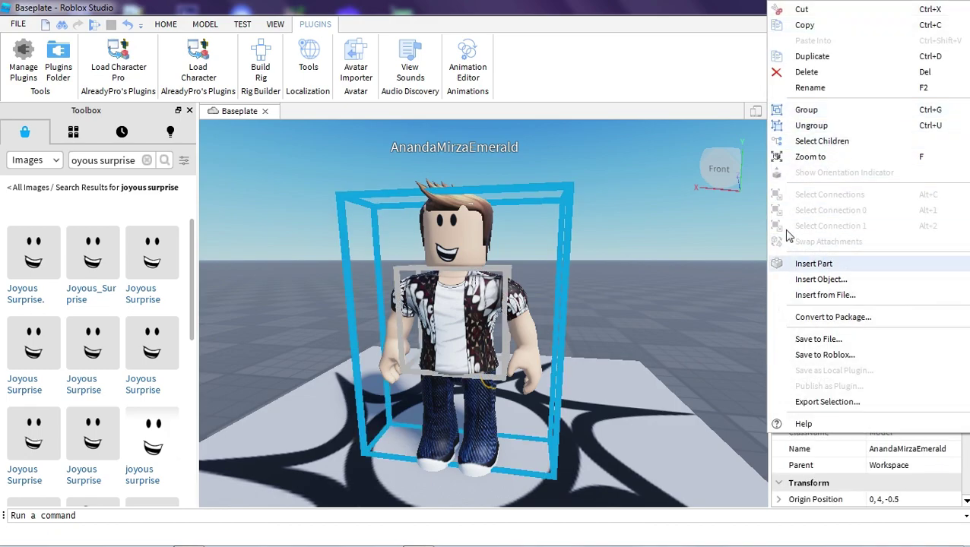
{"action": "left_click", "coordinate": [730, 69]}
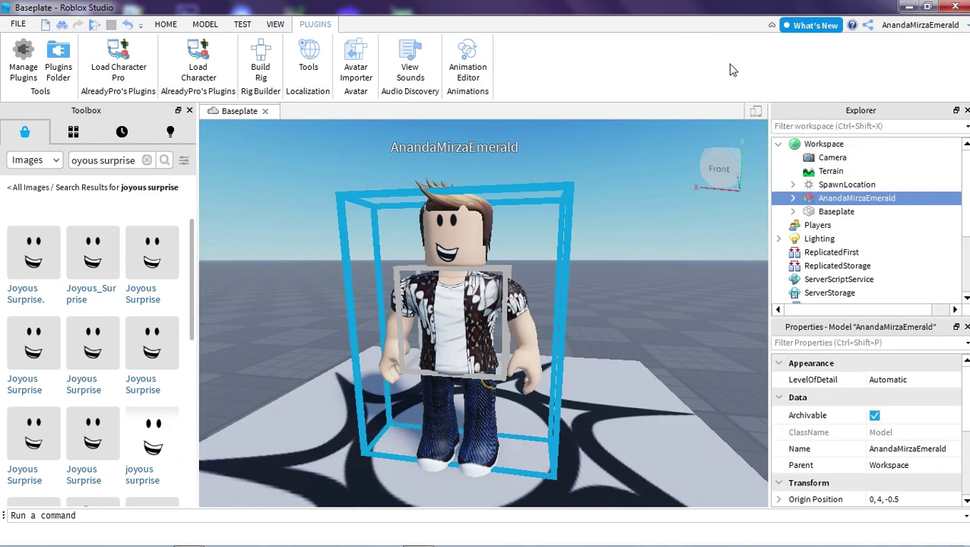
{"action": "right_click", "coordinate": [836, 202]}
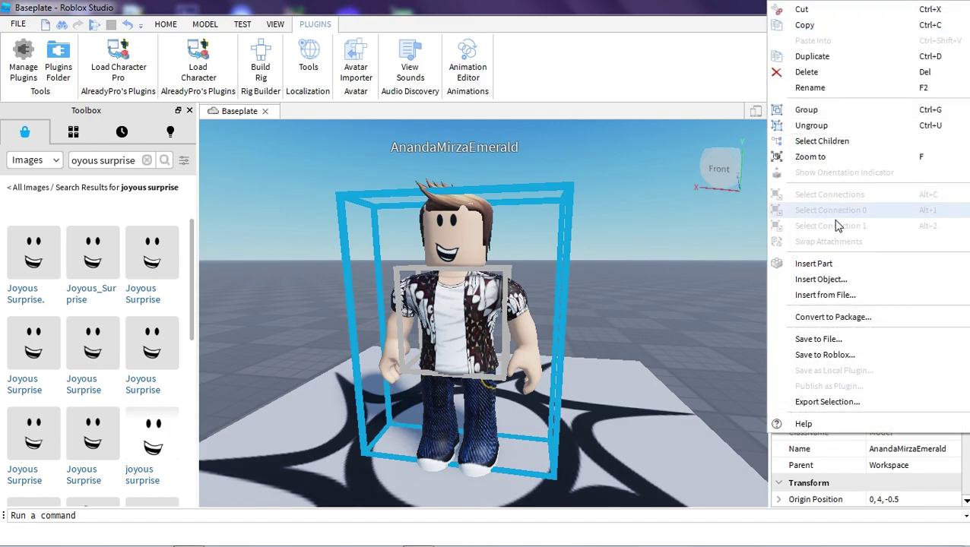
{"action": "left_click", "coordinate": [827, 401]}
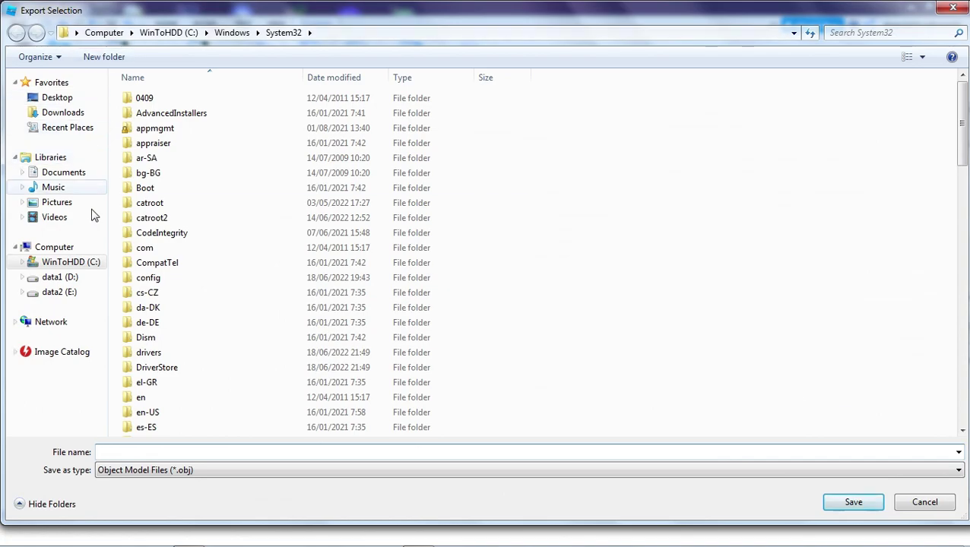
{"action": "mouse_move", "coordinate": [59, 277]}
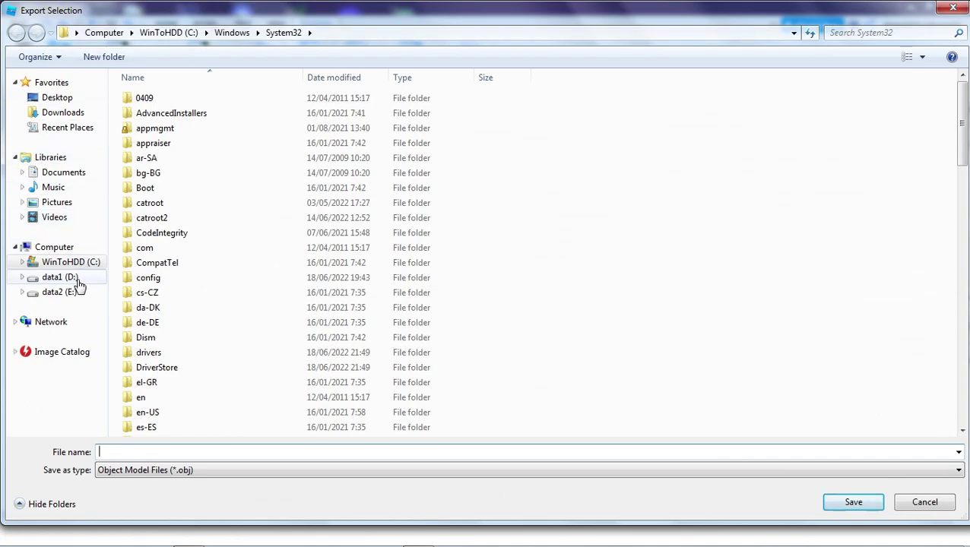
{"action": "left_click", "coordinate": [74, 294]}
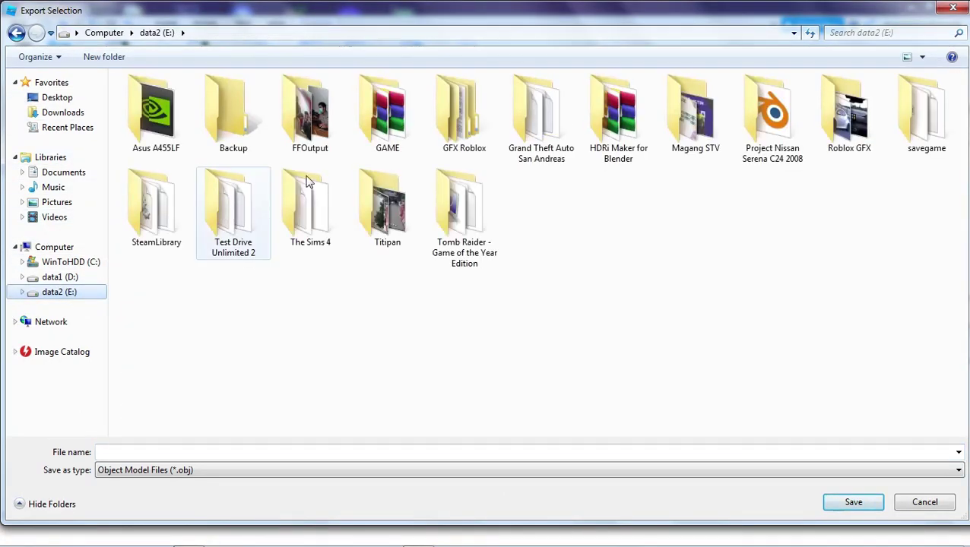
{"action": "double_click", "coordinate": [462, 140]}
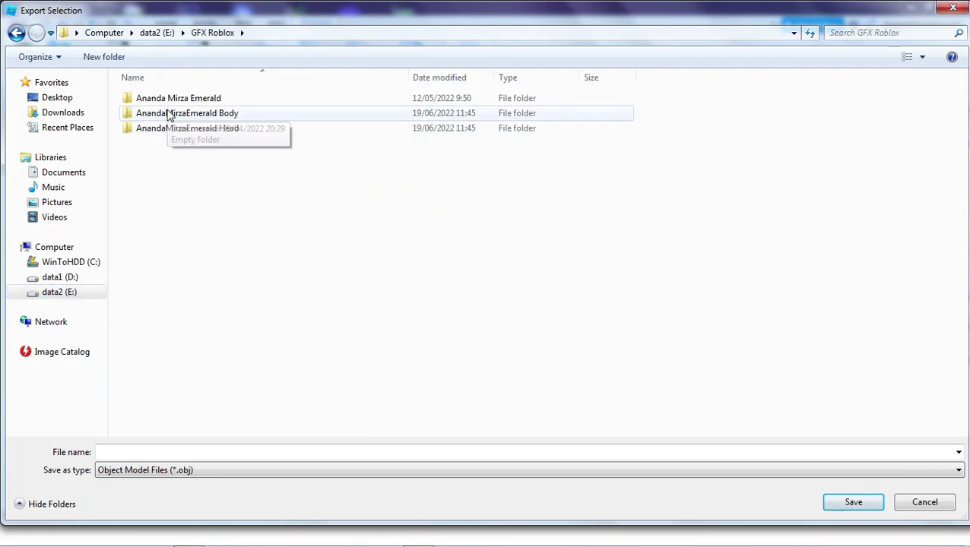
{"action": "double_click", "coordinate": [190, 116]}
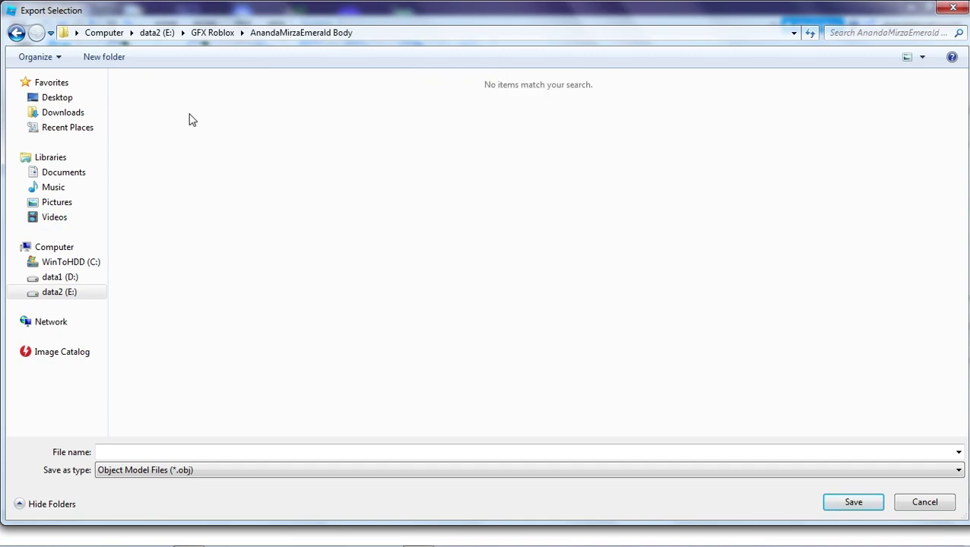
{"action": "left_click", "coordinate": [162, 449]}
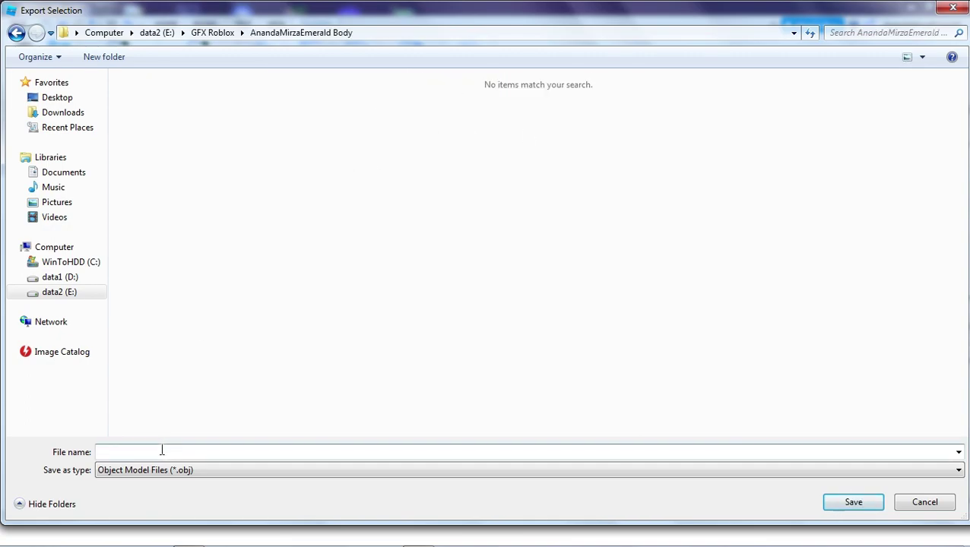
{"action": "type", "text": "y"}
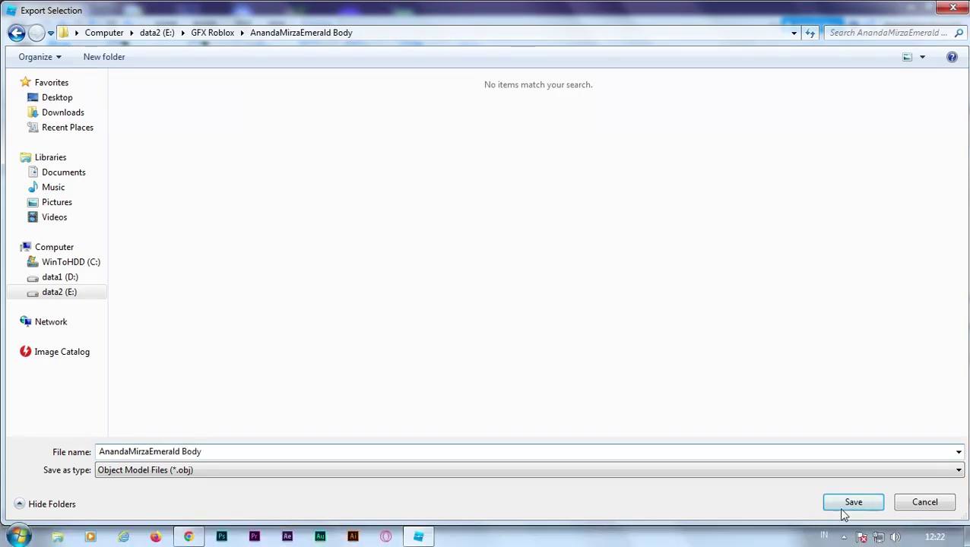
{"action": "left_click", "coordinate": [845, 512]}
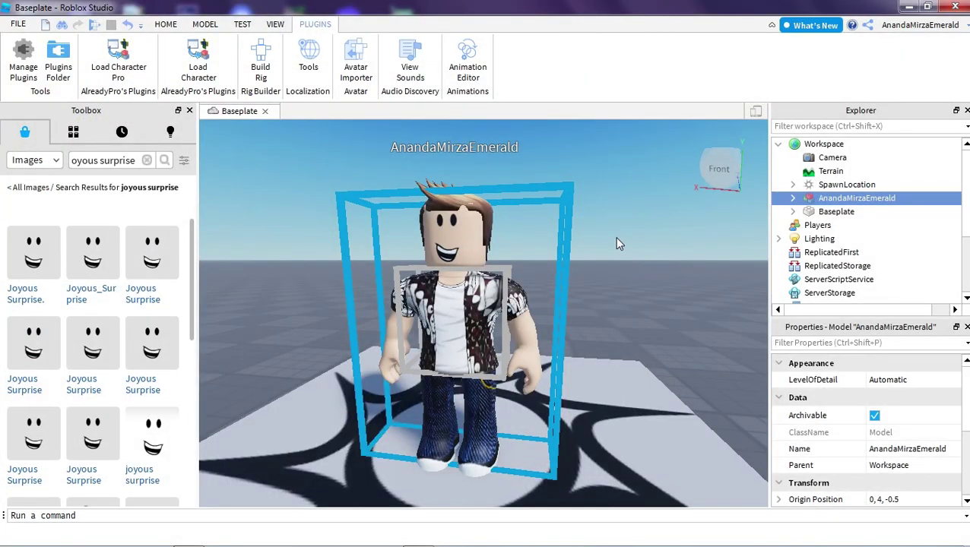
- Delete the character's Body Colors, Pants and Shirt
{"action": "left_click", "coordinate": [793, 198]}
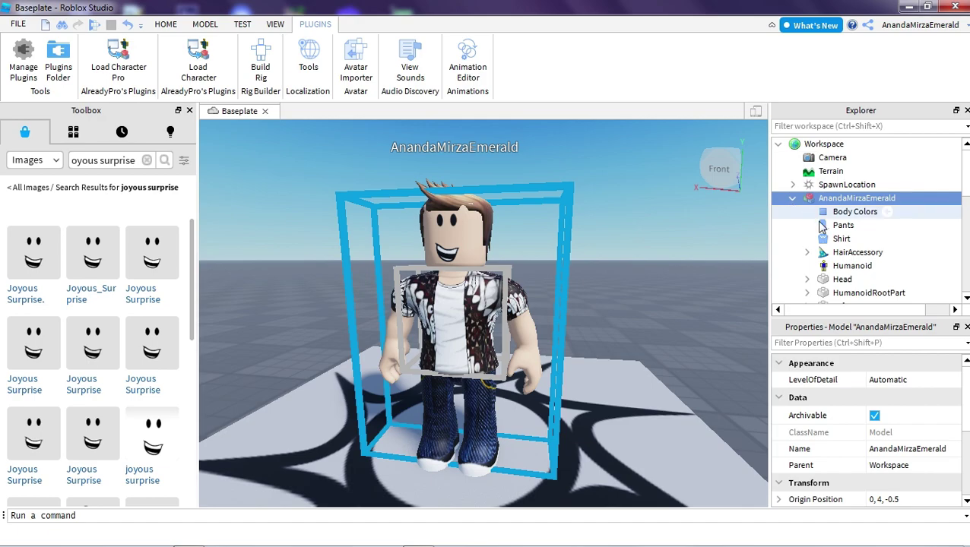
{"action": "left_click", "coordinate": [838, 212]}
{"action": "scroll", "coordinate": [842, 233], "scroll_direction": "down", "scroll_amount": 1}
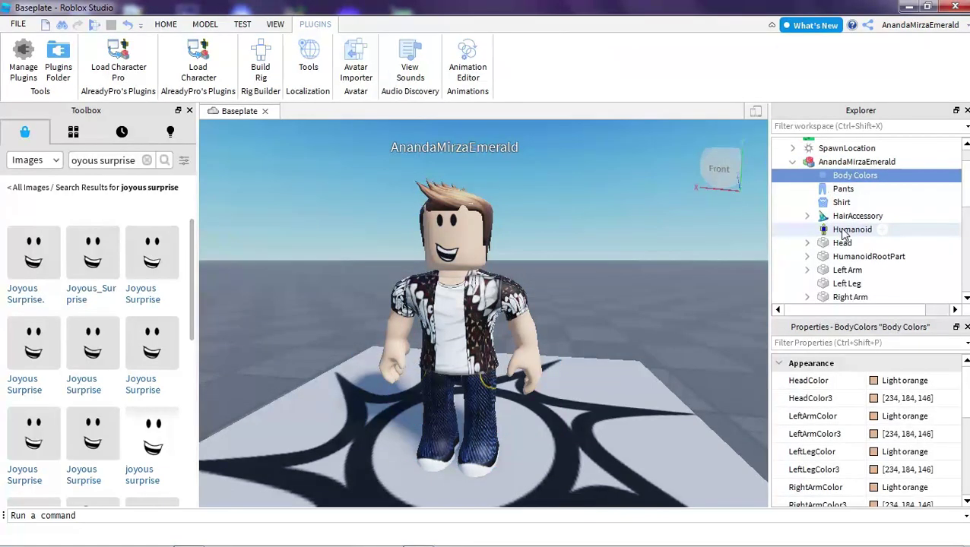
{"action": "scroll", "coordinate": [844, 239], "scroll_direction": "down", "scroll_amount": 1}
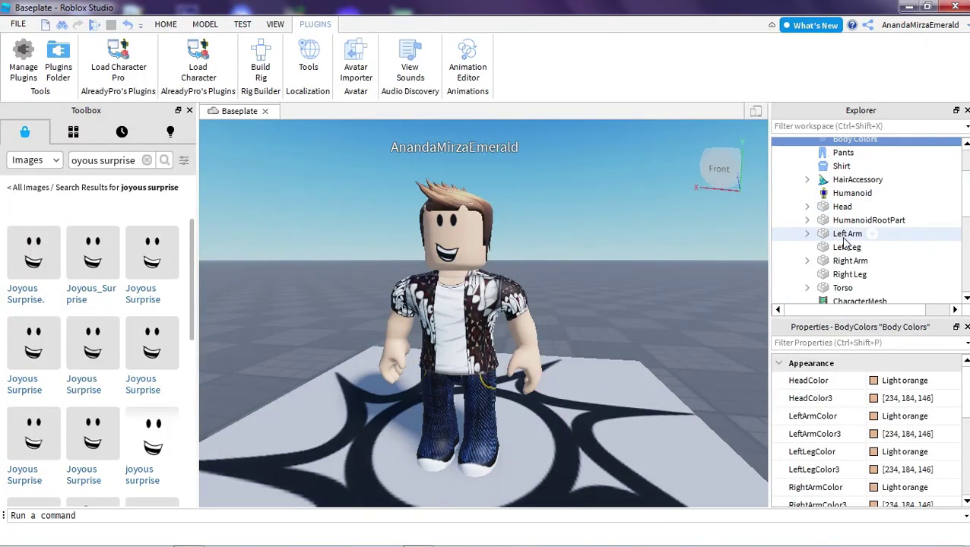
{"action": "left_click", "coordinate": [842, 167], "text": "shift"}
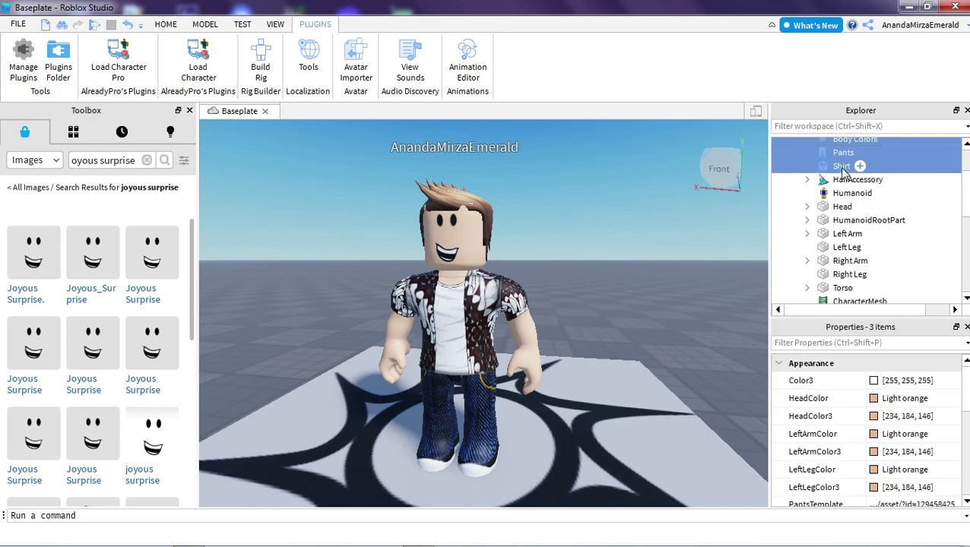
{"action": "key", "text": "Delete"}
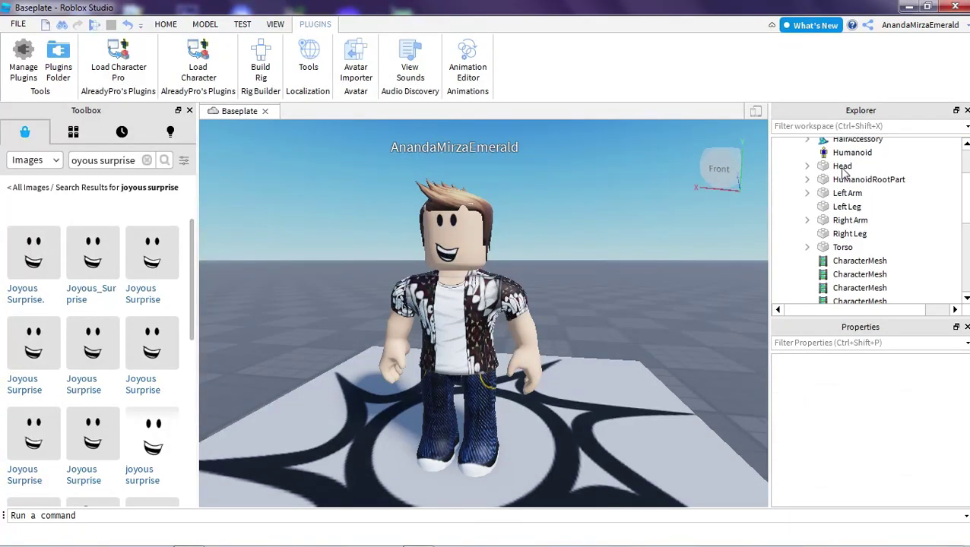
- Delete HumanoidRootPart, limbs, torso and CharacterMeshes, keeping only the head
{"action": "scroll", "coordinate": [842, 172], "scroll_direction": "down", "scroll_amount": 3}
{"action": "left_click", "coordinate": [859, 241]}
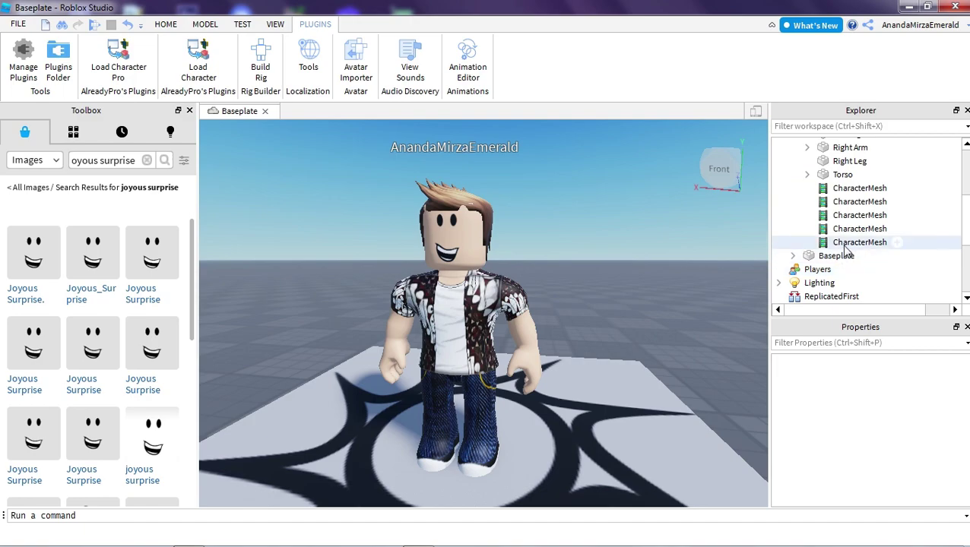
{"action": "scroll", "coordinate": [843, 250], "scroll_direction": "up", "scroll_amount": 3}
{"action": "left_click", "coordinate": [838, 181], "text": "shift"}
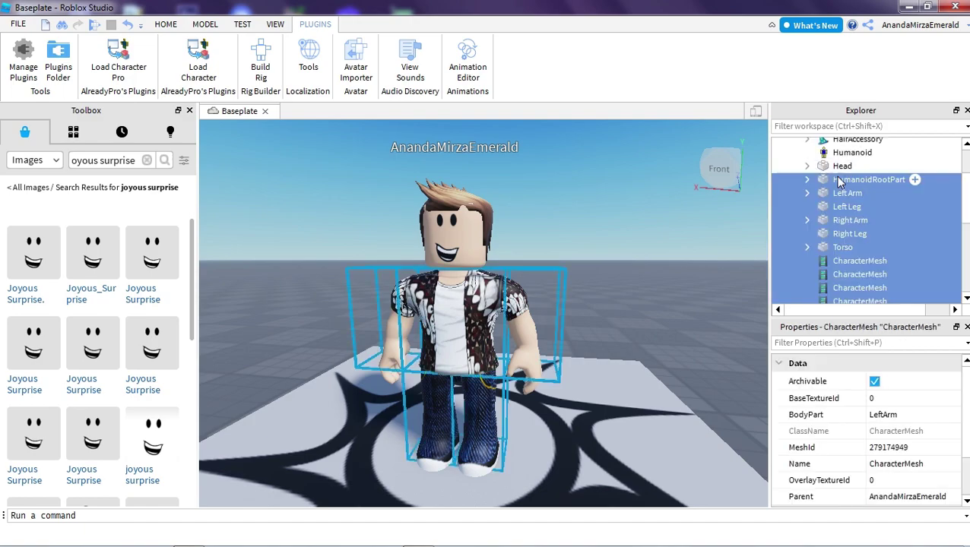
{"action": "key", "text": "Delete"}
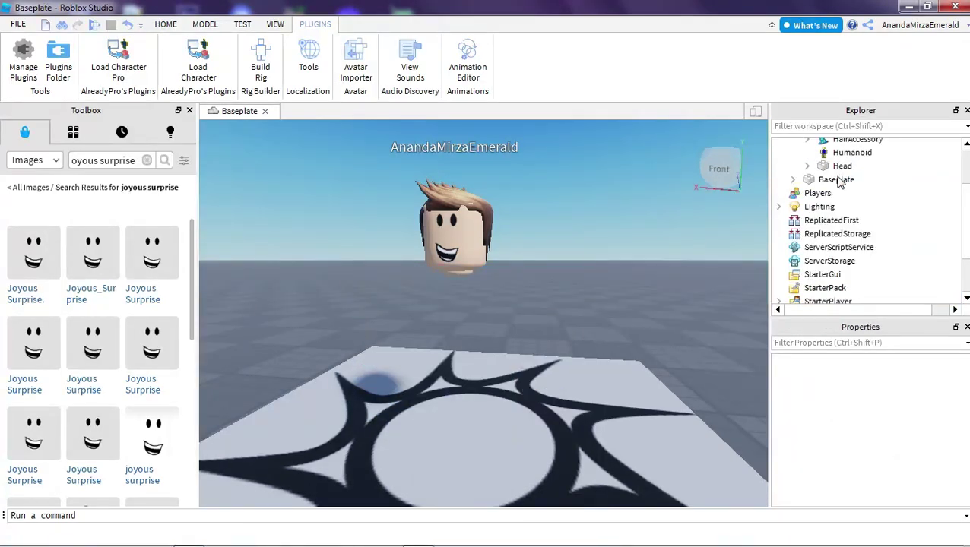
{"action": "scroll", "coordinate": [839, 175], "scroll_direction": "up", "scroll_amount": 1}
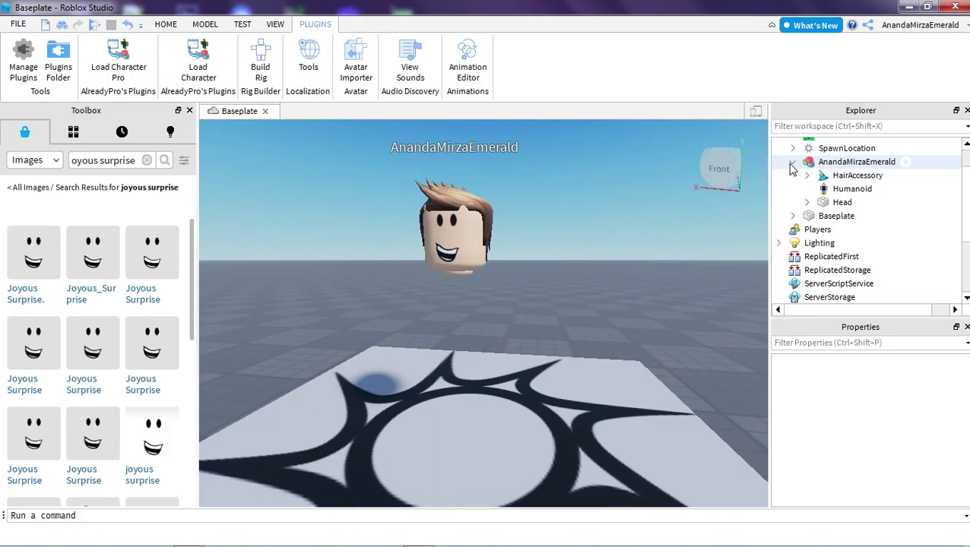
{"action": "left_click", "coordinate": [792, 162]}
- Export the head-only model as an OBJ named '<username> Head' into the Head folder, then close Studio
{"action": "right_click", "coordinate": [834, 168]}
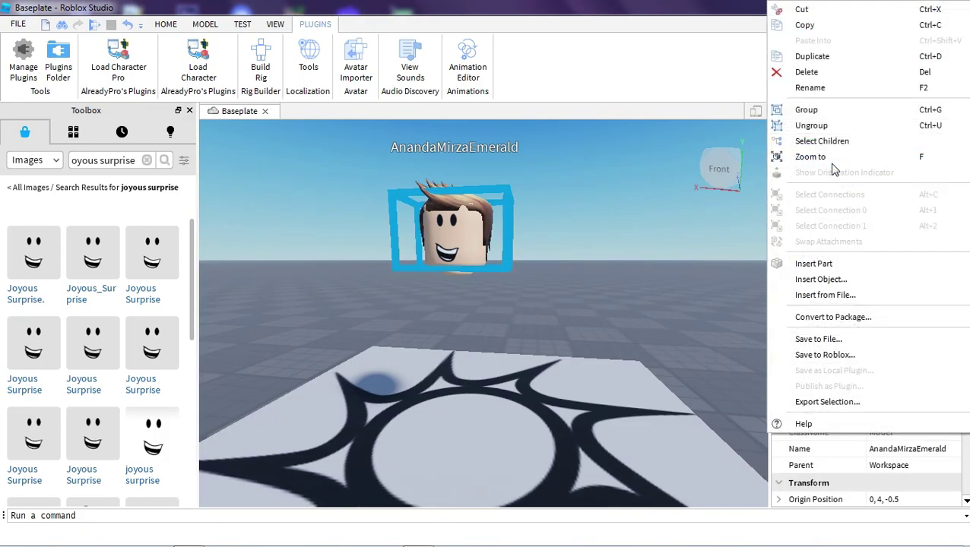
{"action": "left_click", "coordinate": [840, 402]}
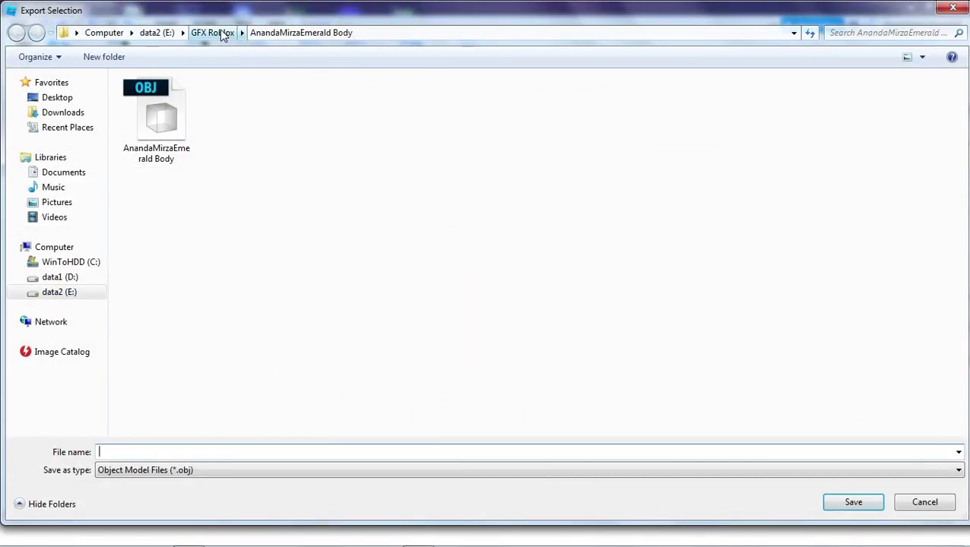
{"action": "left_click", "coordinate": [210, 32]}
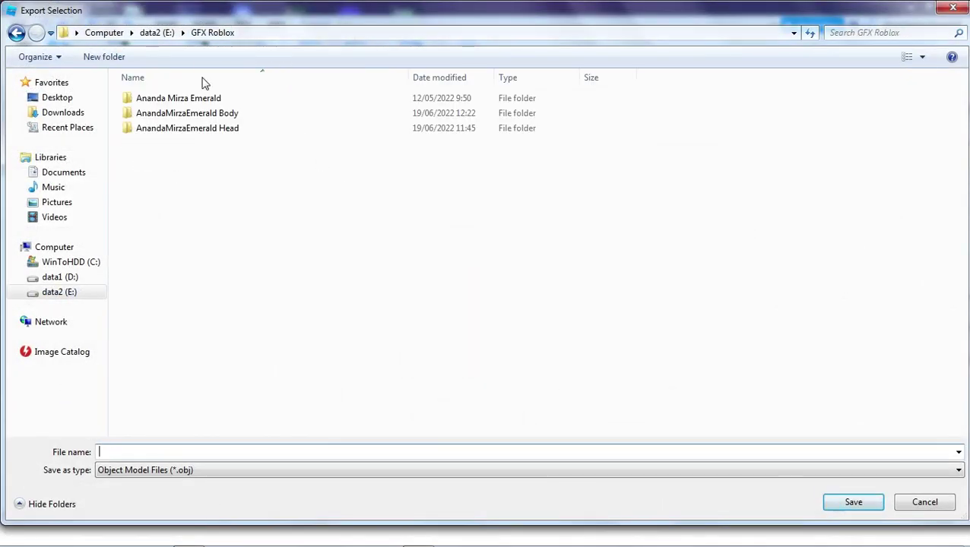
{"action": "double_click", "coordinate": [219, 130]}
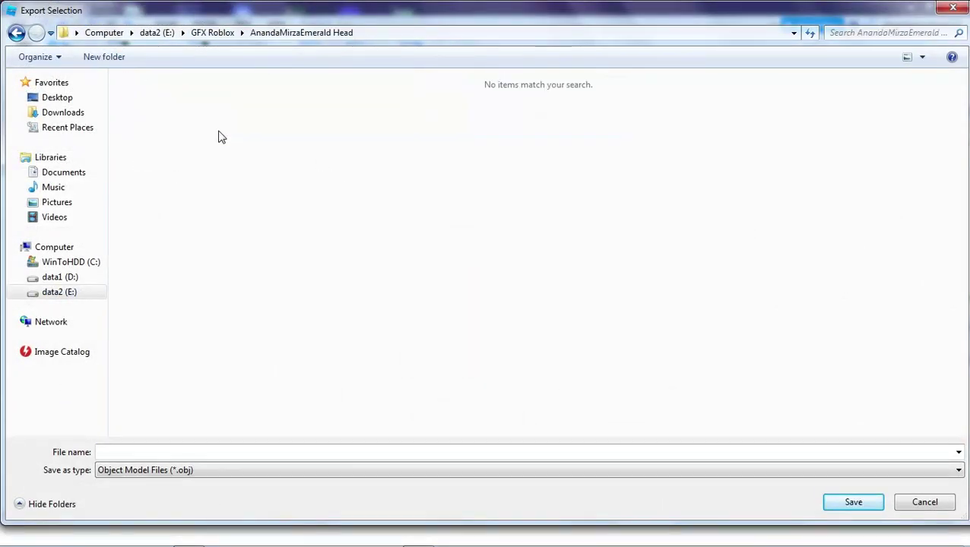
{"action": "left_click", "coordinate": [167, 451]}
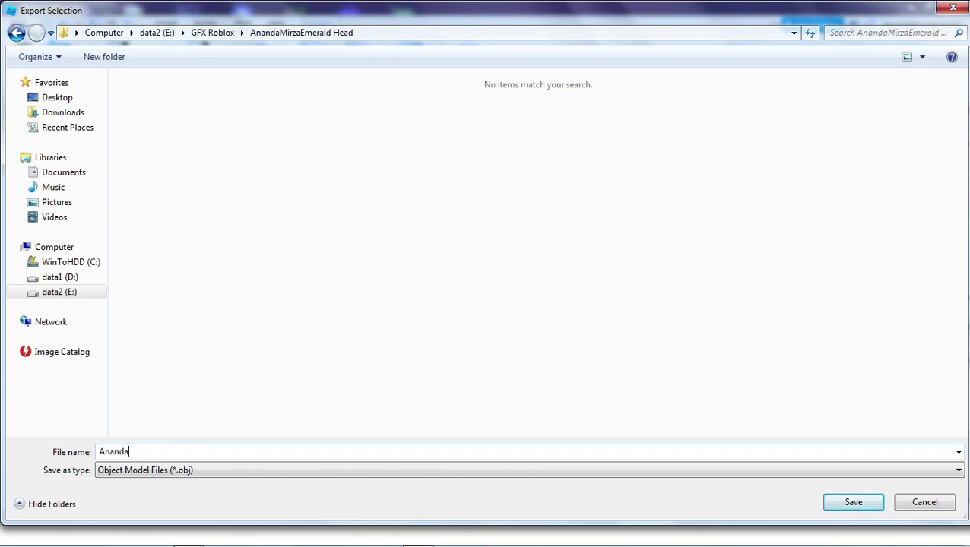
{"action": "type", "text": " H"}
{"action": "key", "text": "BackSpace"}
{"action": "type", "text": "He"}
{"action": "type", "text": "ad"}
{"action": "key", "text": "Return"}
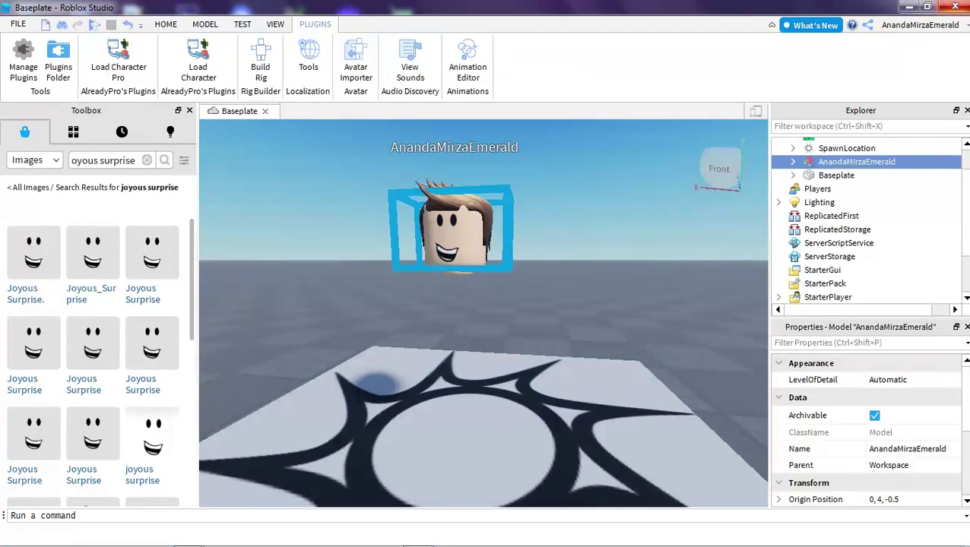
{"action": "left_click", "coordinate": [954, 6]}
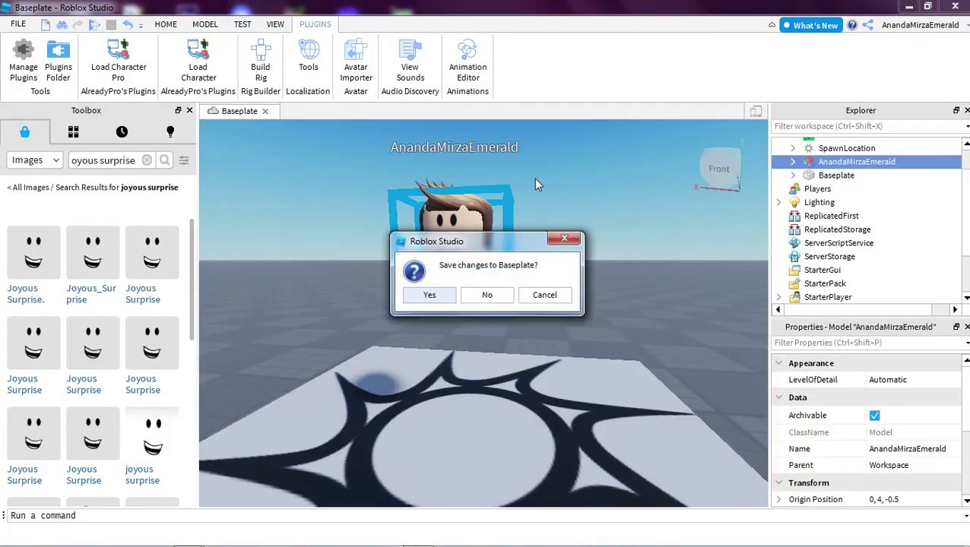
- Discard Baseplate changes, extract RobloxRig_Man.zip, and open Rig\Default.blend in Blender
{"action": "left_click", "coordinate": [487, 294]}
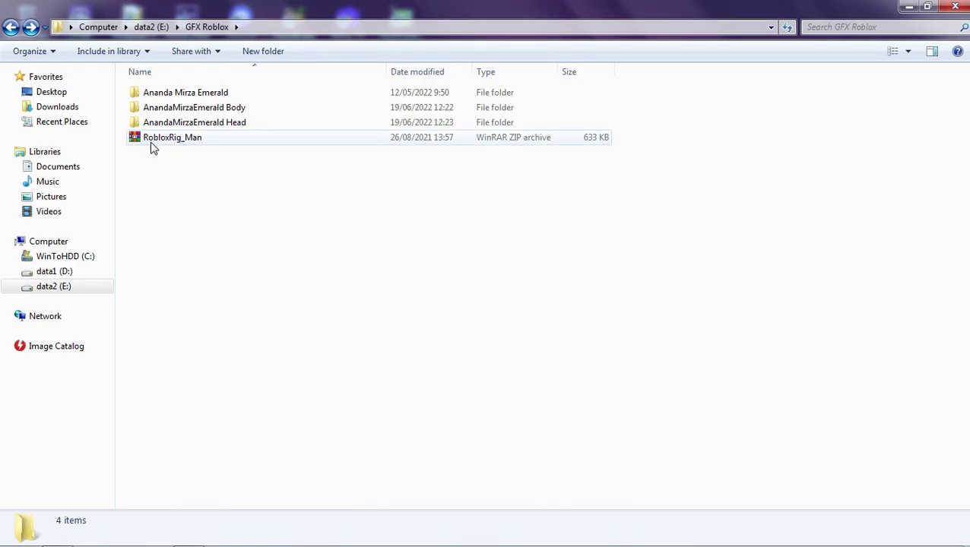
{"action": "mouse_move", "coordinate": [172, 138]}
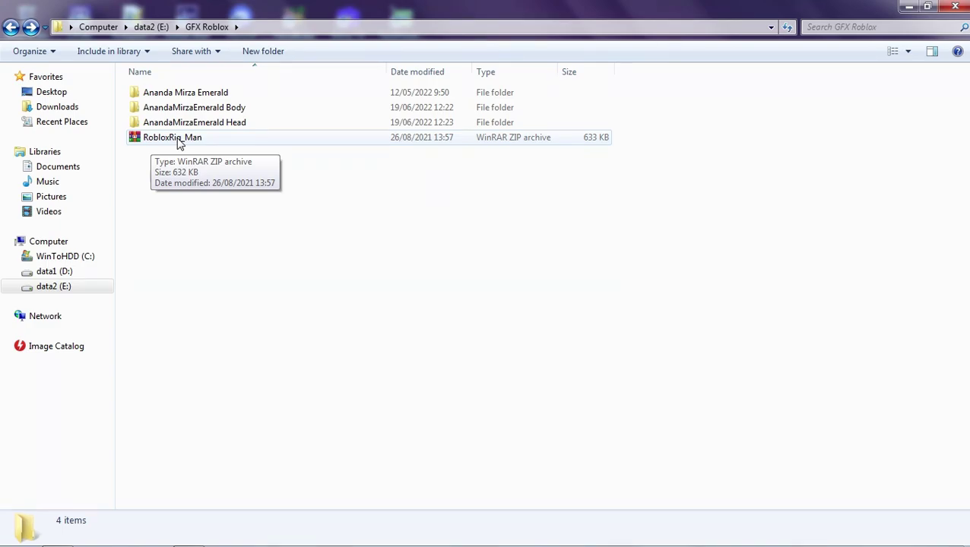
{"action": "left_click", "coordinate": [176, 140]}
{"action": "right_click", "coordinate": [177, 138]}
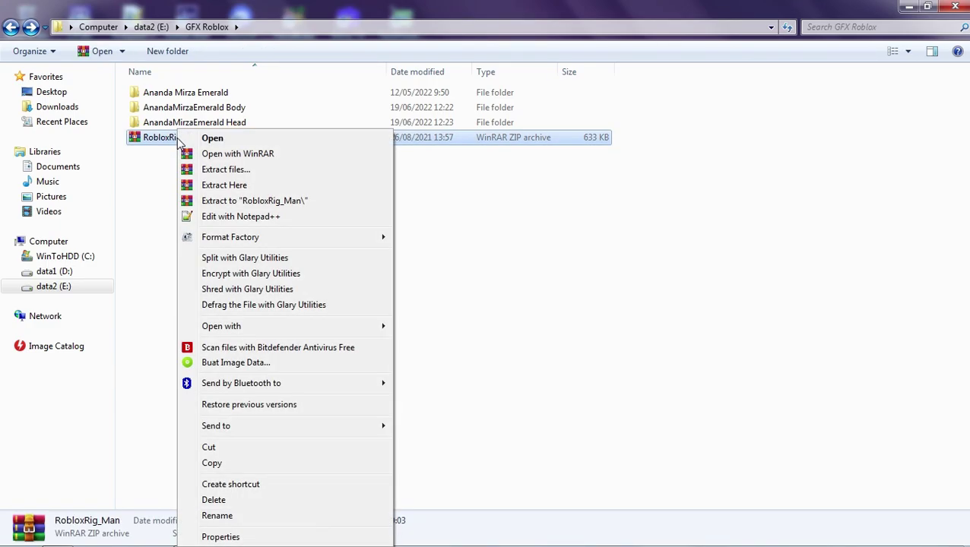
{"action": "left_click", "coordinate": [246, 201]}
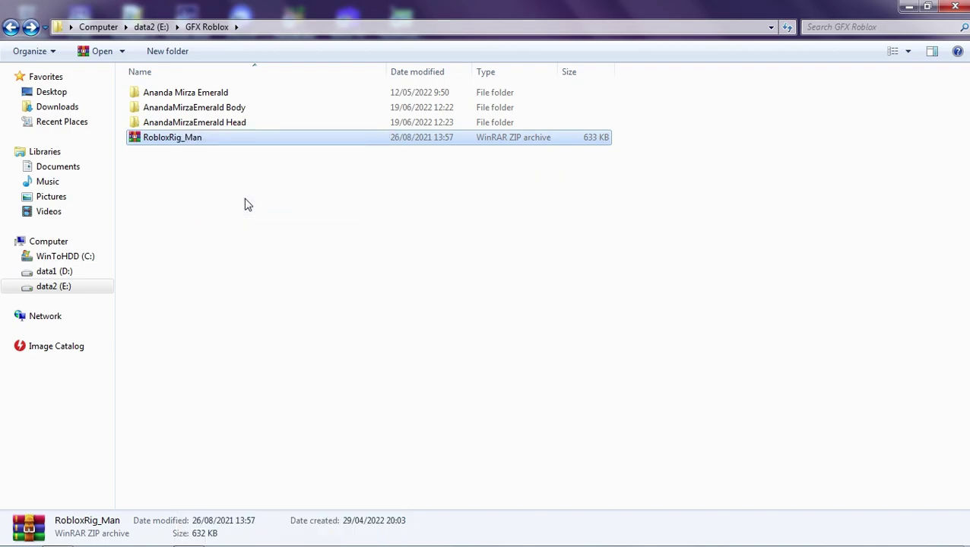
{"action": "double_click", "coordinate": [207, 139]}
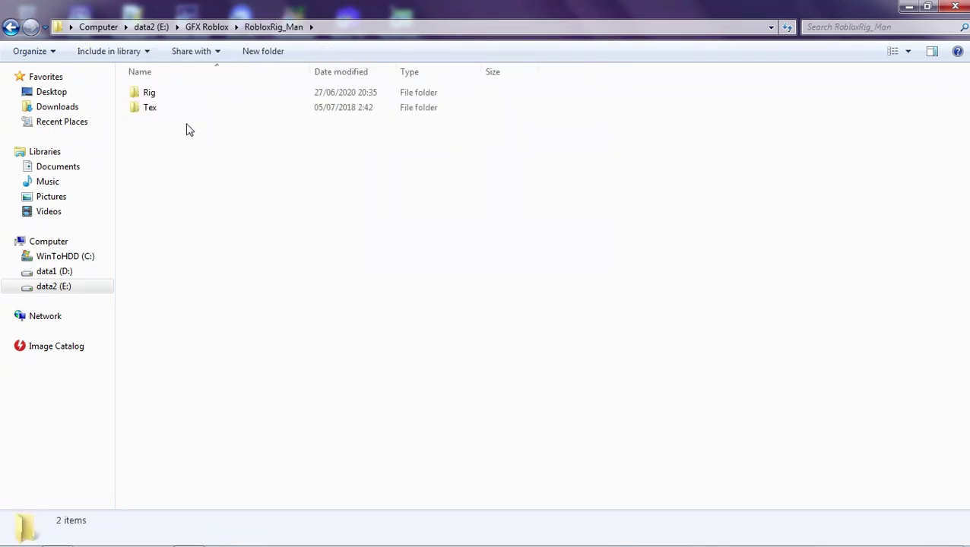
{"action": "double_click", "coordinate": [166, 92]}
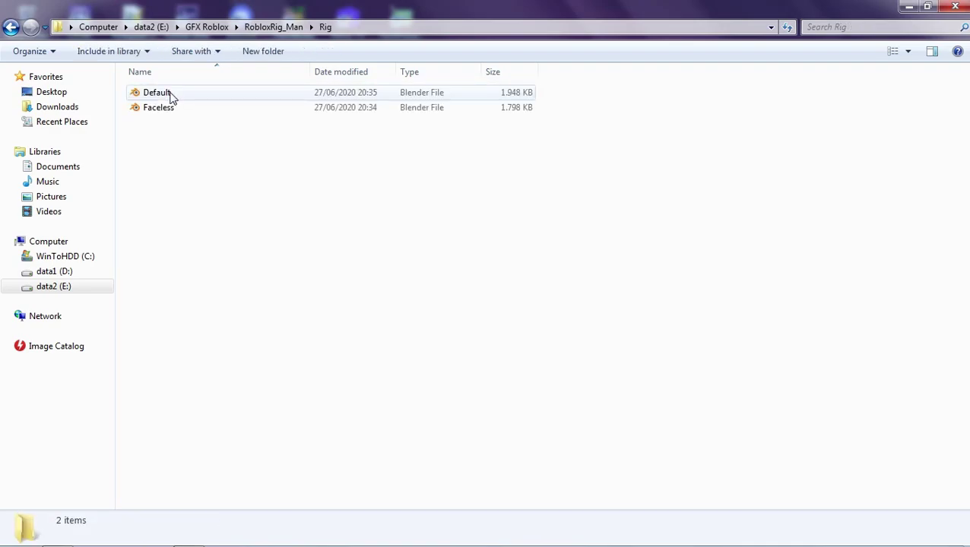
{"action": "double_click", "coordinate": [159, 95]}
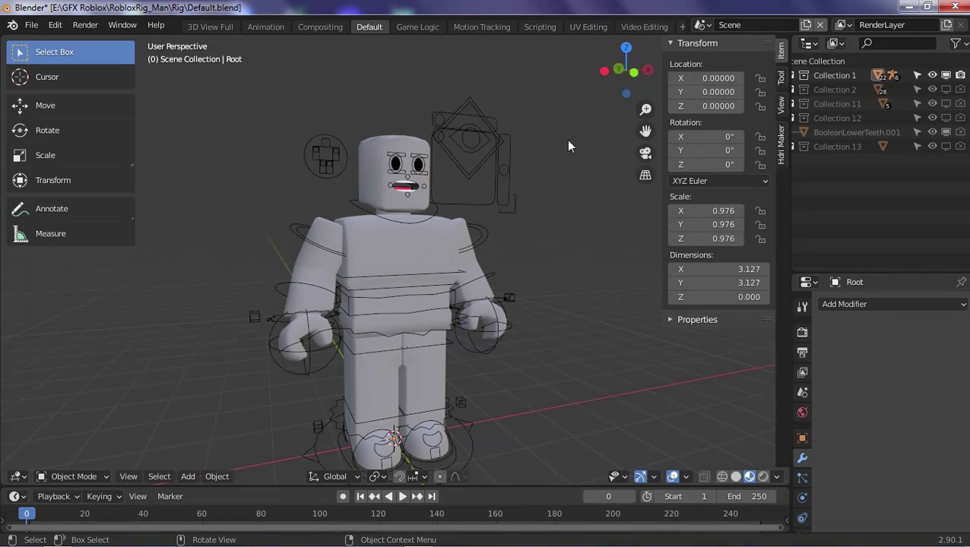
- Zoom in and out on the Roblox rig in the viewport
{"action": "scroll", "coordinate": [567, 139], "scroll_direction": "up", "scroll_amount": 1}
{"action": "scroll", "coordinate": [567, 140], "scroll_direction": "down", "scroll_amount": 1}
{"action": "scroll", "coordinate": [567, 139], "scroll_direction": "up", "scroll_amount": 1}
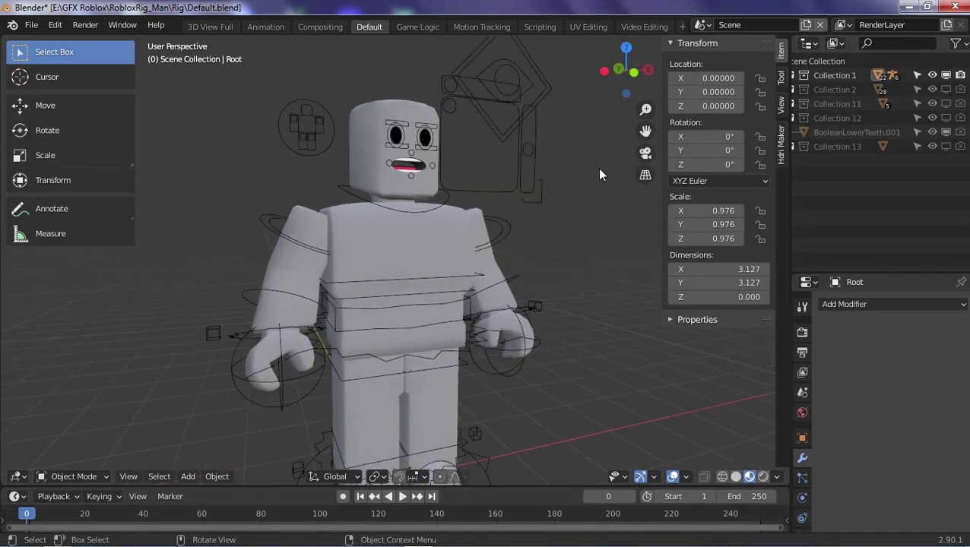
{"action": "scroll", "coordinate": [599, 175], "scroll_direction": "down", "scroll_amount": 2}
{"action": "scroll", "coordinate": [599, 174], "scroll_direction": "down", "scroll_amount": 3}
{"action": "scroll", "coordinate": [599, 175], "scroll_direction": "up", "scroll_amount": 6}
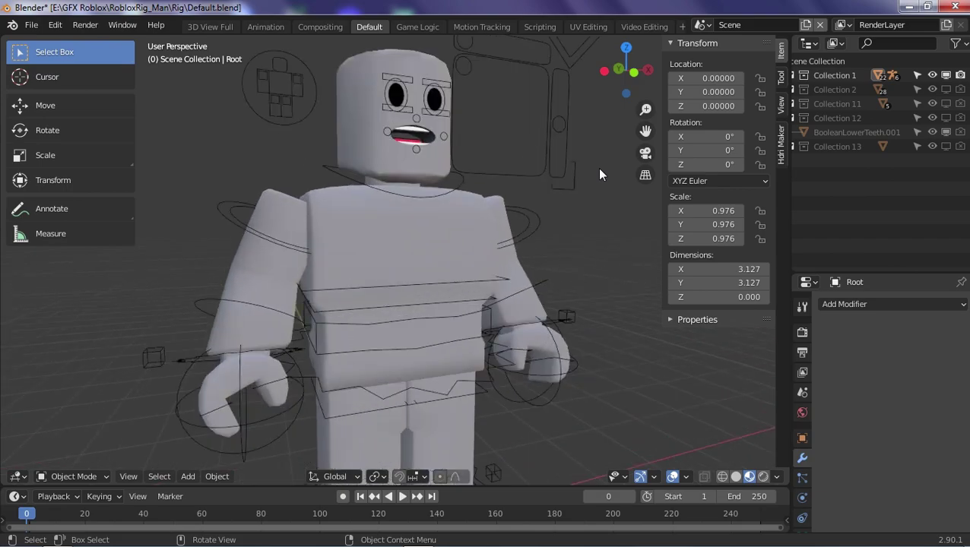
{"action": "scroll", "coordinate": [598, 174], "scroll_direction": "down", "scroll_amount": 2}
{"action": "scroll", "coordinate": [599, 175], "scroll_direction": "up", "scroll_amount": 2}
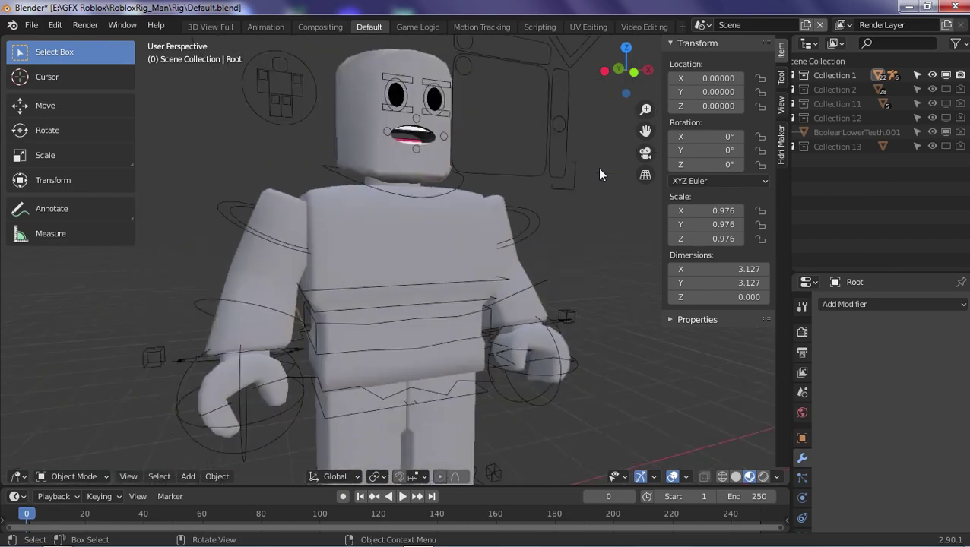
{"action": "scroll", "coordinate": [599, 175], "scroll_direction": "down", "scroll_amount": 3}
{"action": "scroll", "coordinate": [599, 175], "scroll_direction": "up", "scroll_amount": 1}
{"action": "scroll", "coordinate": [599, 174], "scroll_direction": "up", "scroll_amount": 2}
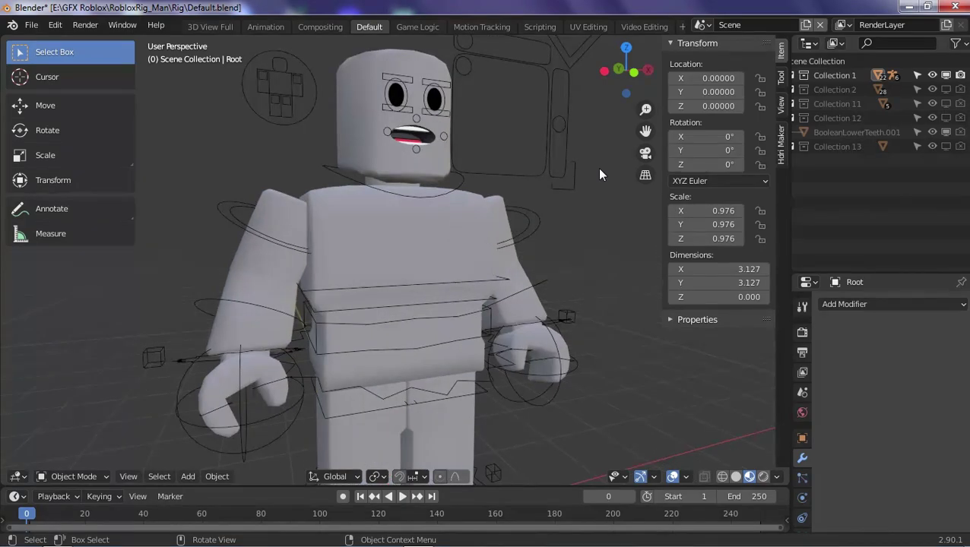
{"action": "scroll", "coordinate": [599, 175], "scroll_direction": "down", "scroll_amount": 2}
{"action": "scroll", "coordinate": [599, 174], "scroll_direction": "down", "scroll_amount": 1}
{"action": "scroll", "coordinate": [598, 175], "scroll_direction": "up", "scroll_amount": 1}
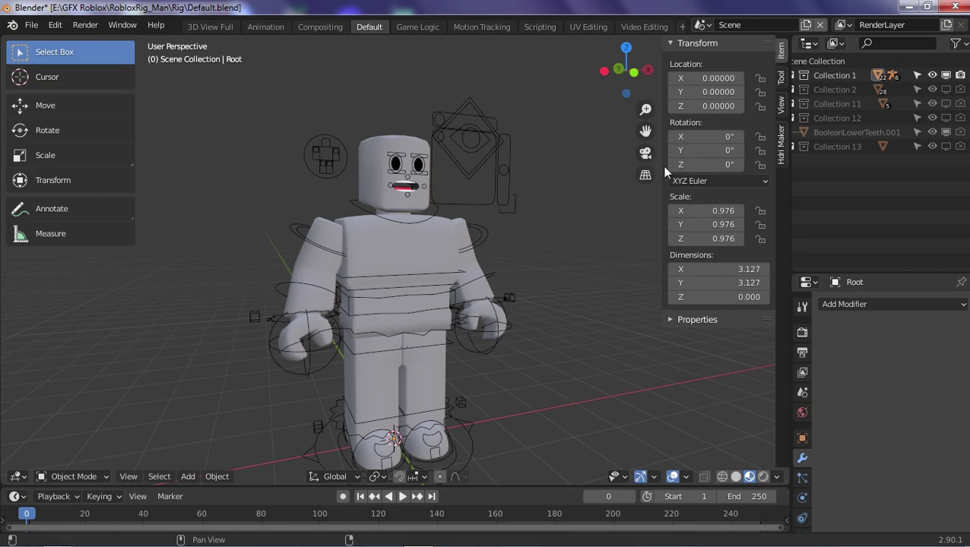
- Hide the transform sidebar and narrow the tool panel to icons only
{"action": "left_click_drag", "start_coordinate": [662, 166], "coordinate": [794, 173]}
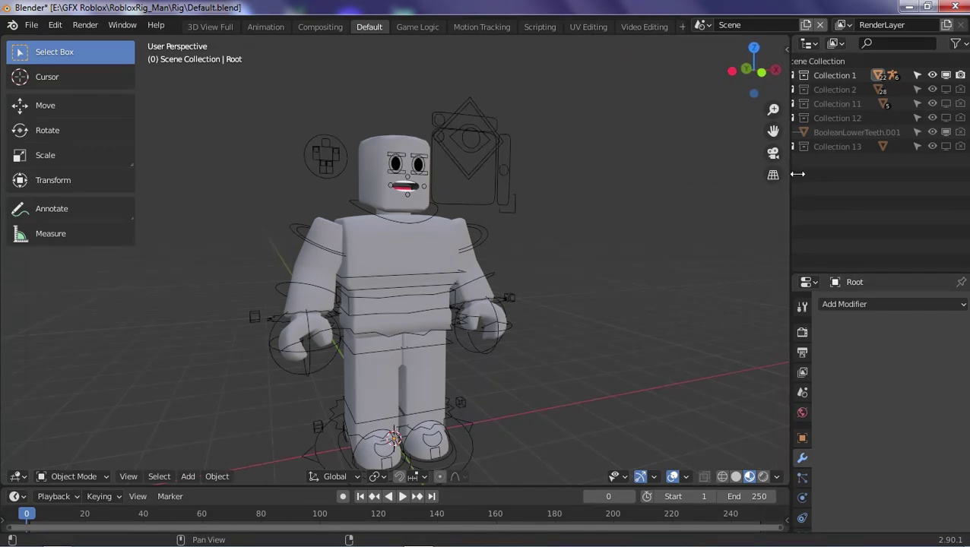
{"action": "left_click_drag", "start_coordinate": [135, 144], "coordinate": [26, 146]}
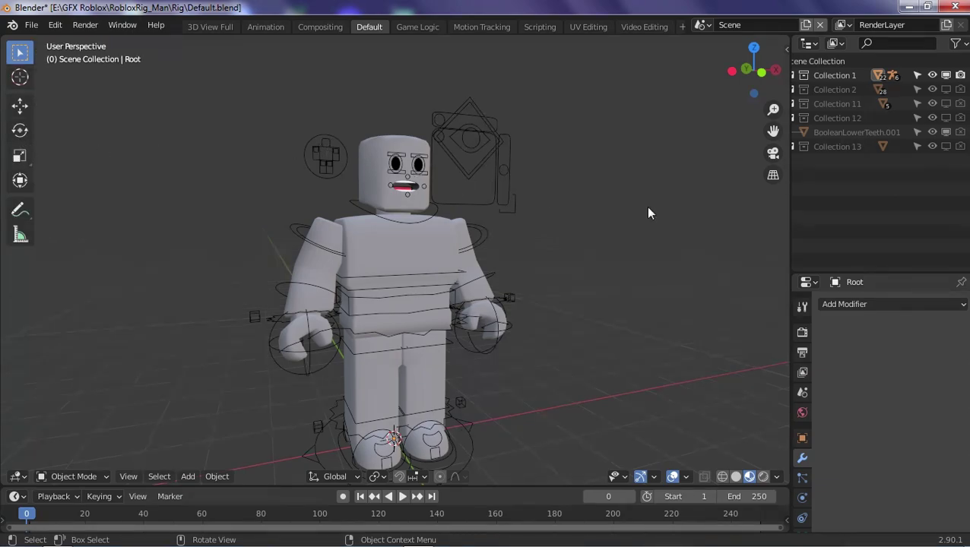
{"action": "scroll", "coordinate": [572, 191], "scroll_direction": "up", "scroll_amount": 2}
{"action": "scroll", "coordinate": [575, 192], "scroll_direction": "up", "scroll_amount": 2}
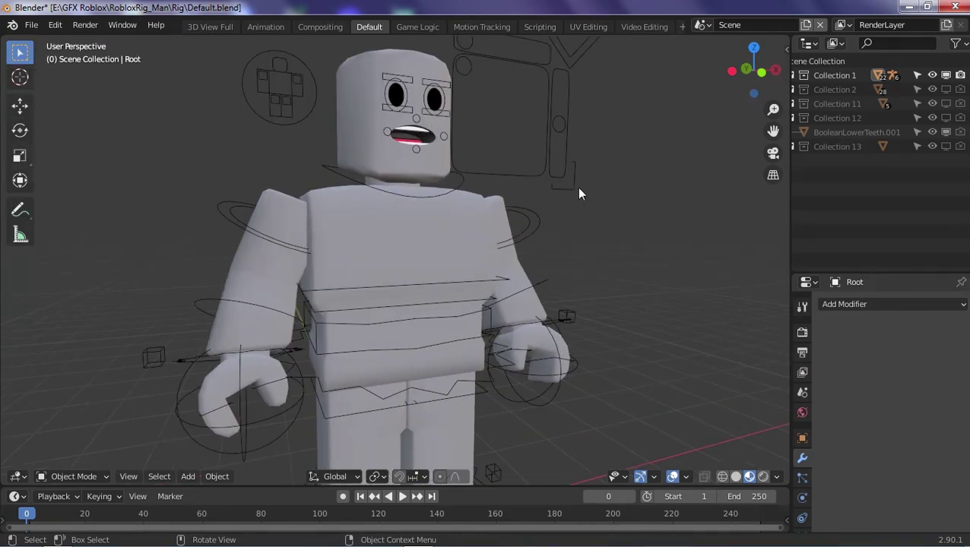
- Delete the rig's head block, leaving the neck with eyes and mouth floating above
{"action": "left_click", "coordinate": [370, 84]}
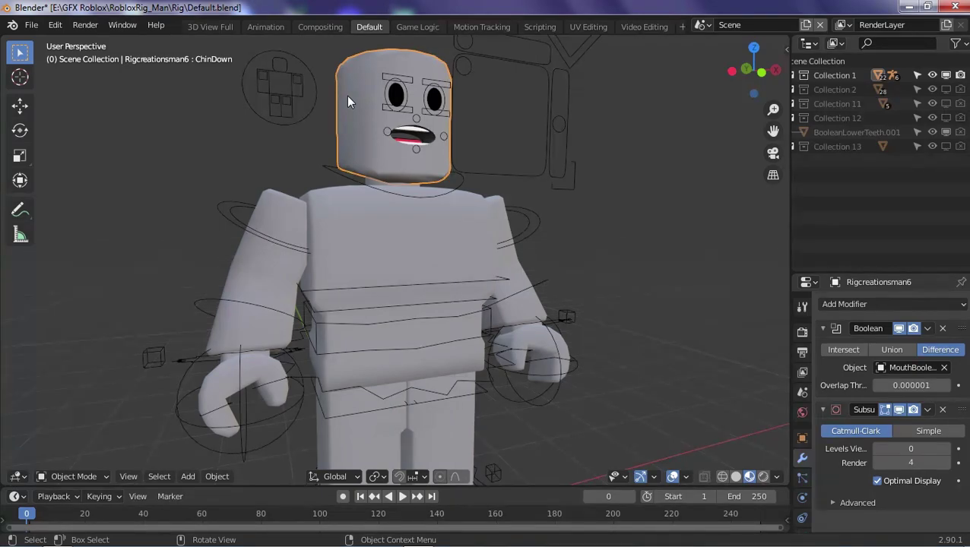
{"action": "key", "text": "x"}
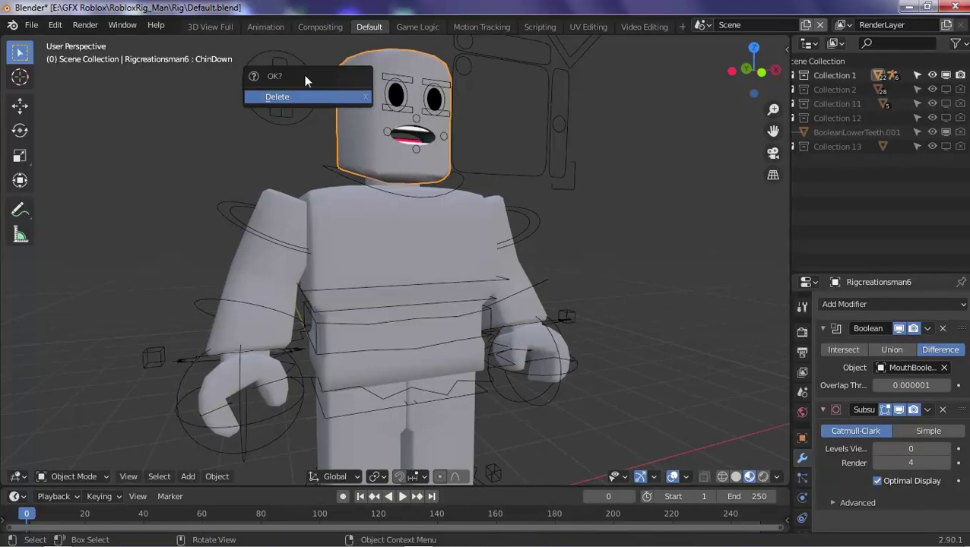
{"action": "left_click", "coordinate": [332, 96]}
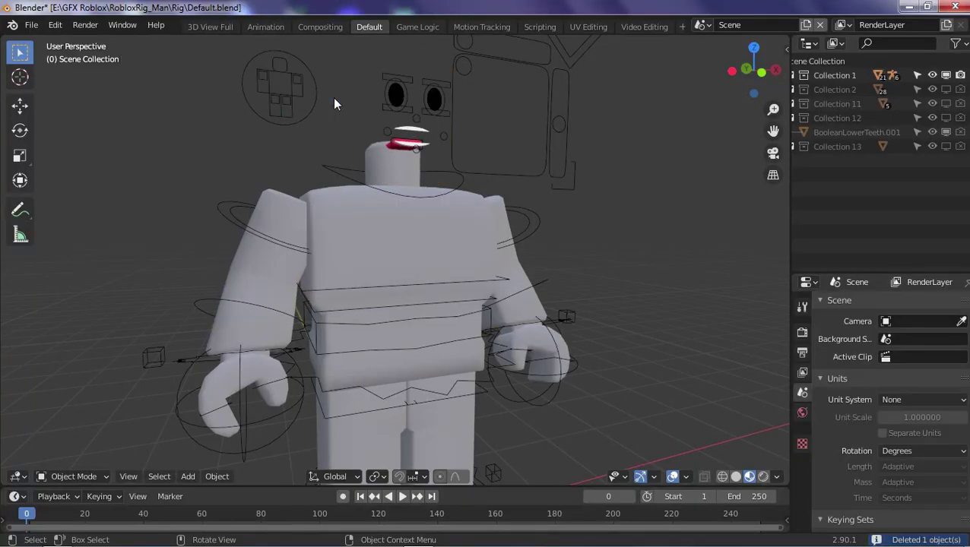
{"action": "scroll", "coordinate": [360, 107], "scroll_direction": "up", "scroll_amount": 2}
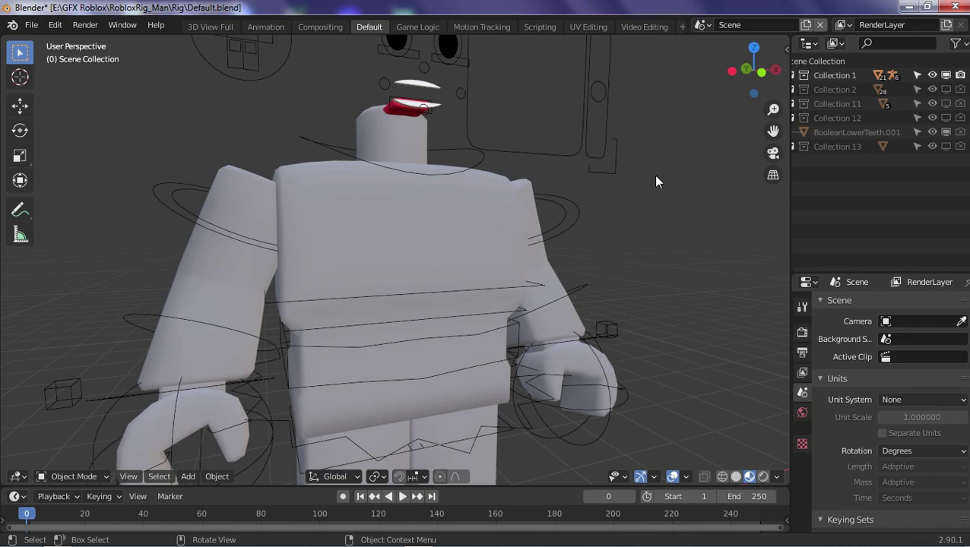
{"action": "scroll", "coordinate": [653, 175], "scroll_direction": "down", "scroll_amount": 3}
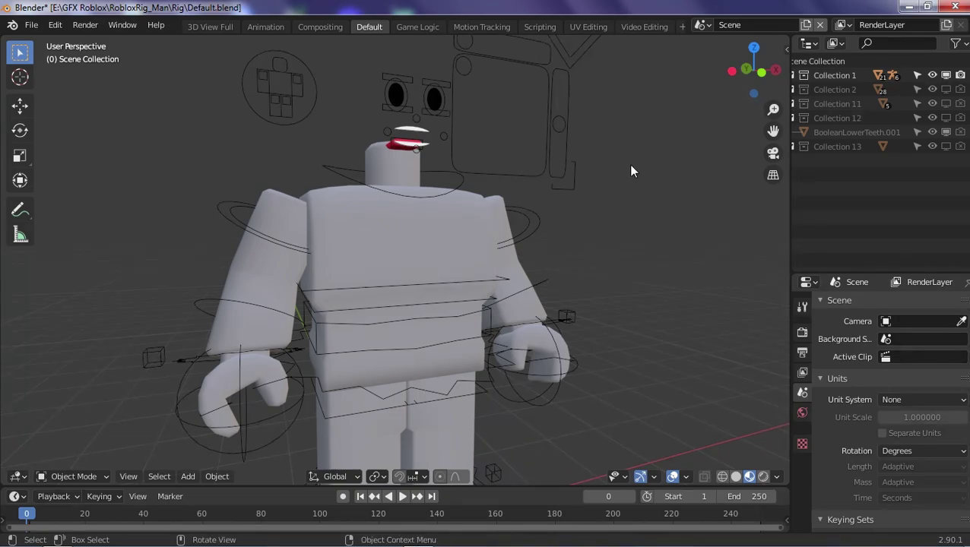
{"action": "scroll", "coordinate": [635, 232], "scroll_direction": "down", "scroll_amount": 2}
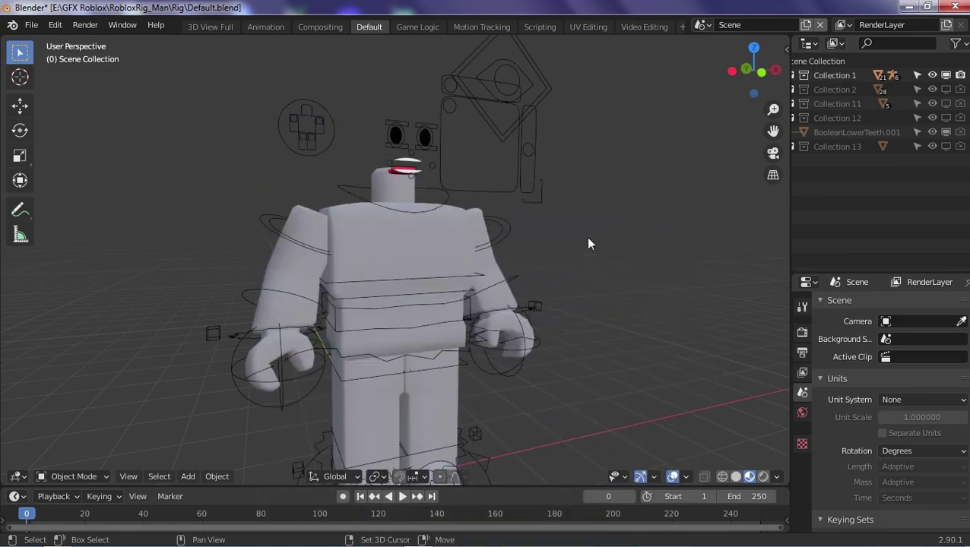
- Walk the view up and around to a close-up of the character's face
{"action": "key", "text": "shift+grave"}
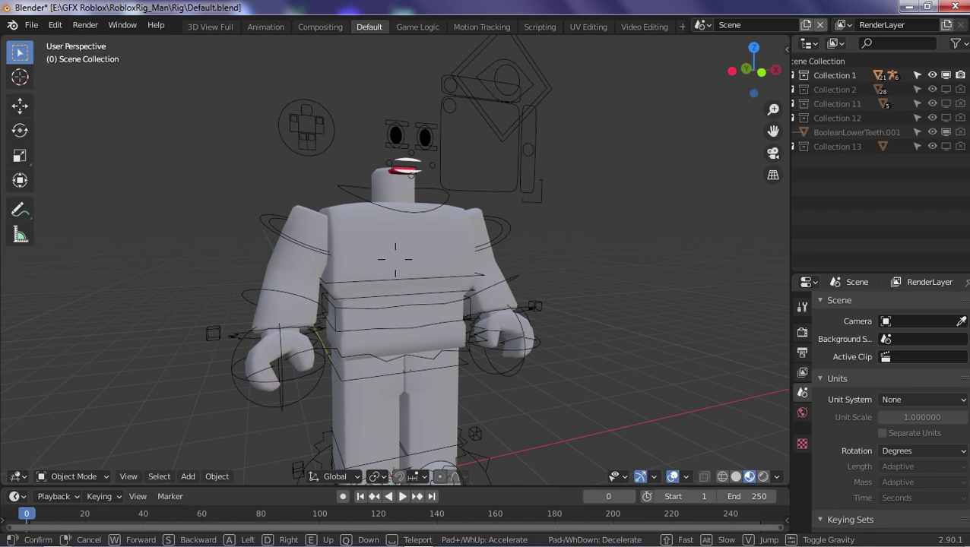
{"action": "key", "text": "e"}
{"action": "key", "text": "w"}
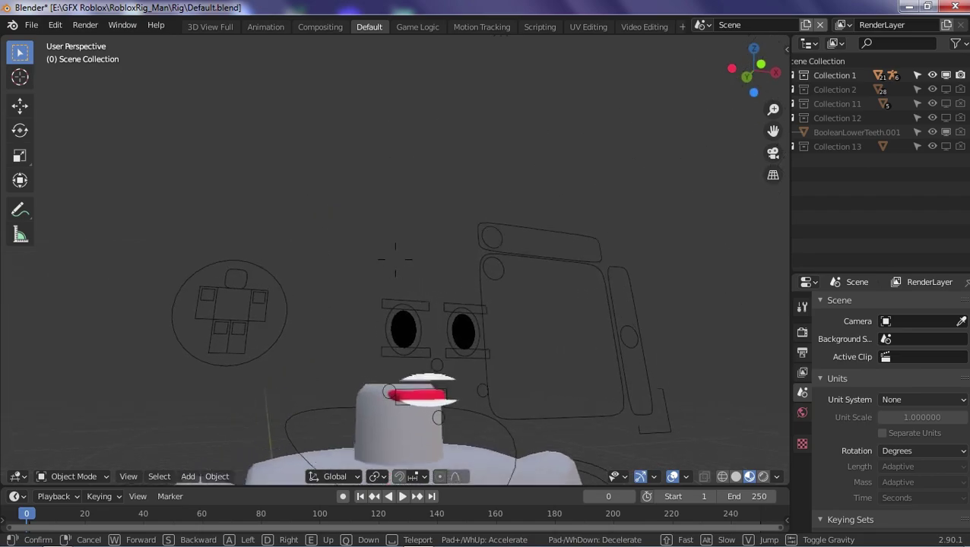
{"action": "key", "text": "d"}
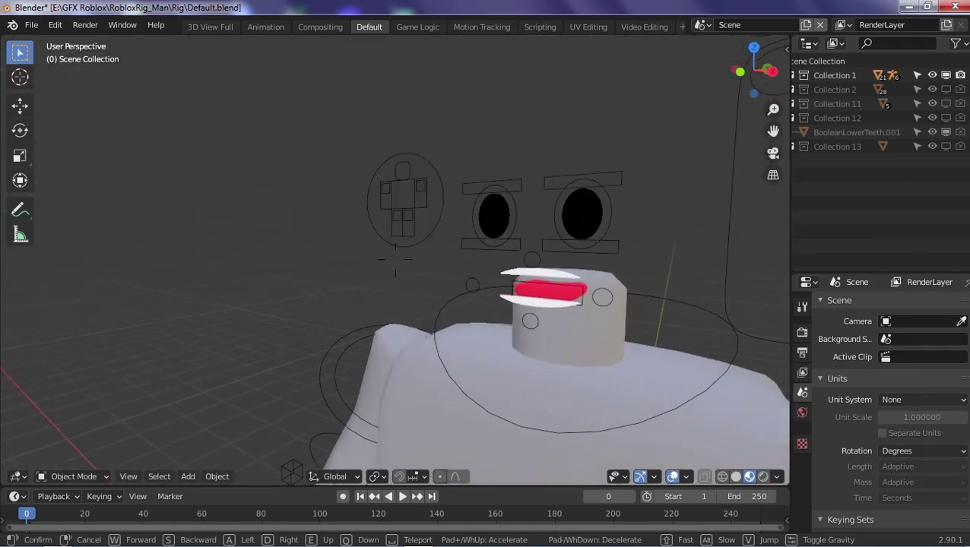
{"action": "key", "text": "d"}
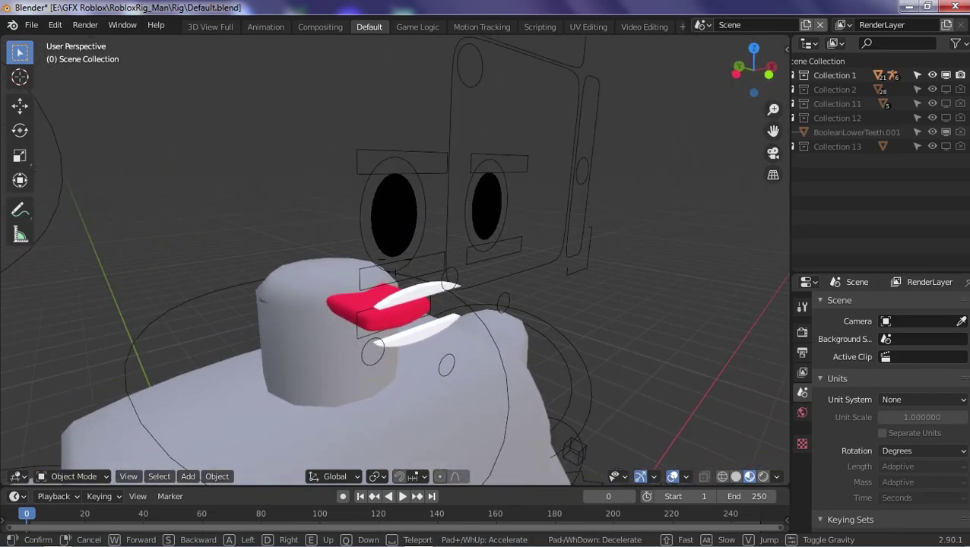
{"action": "key", "text": "w"}
{"action": "left_click", "coordinate": [395, 258]}
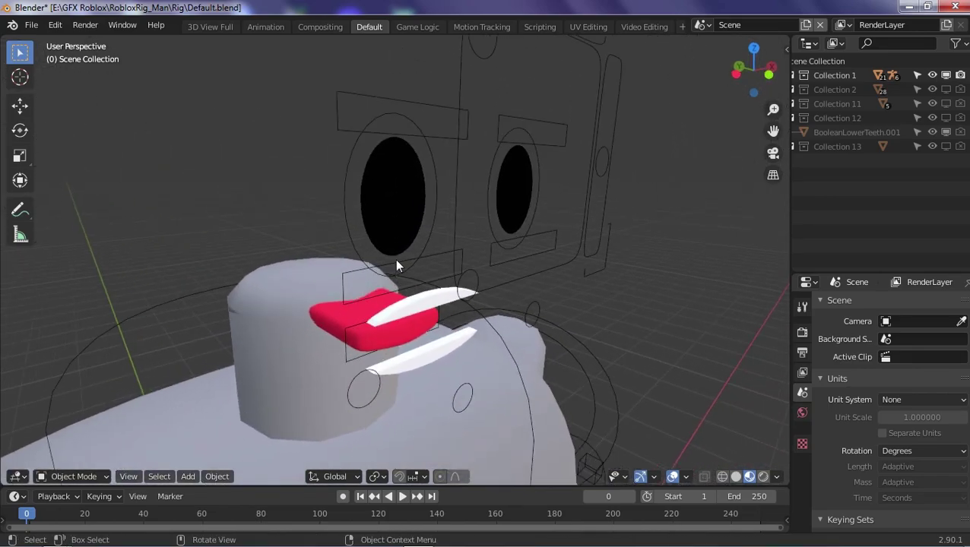
- Delete the left eye, the right eye and the red tongue
{"action": "left_click", "coordinate": [414, 201]}
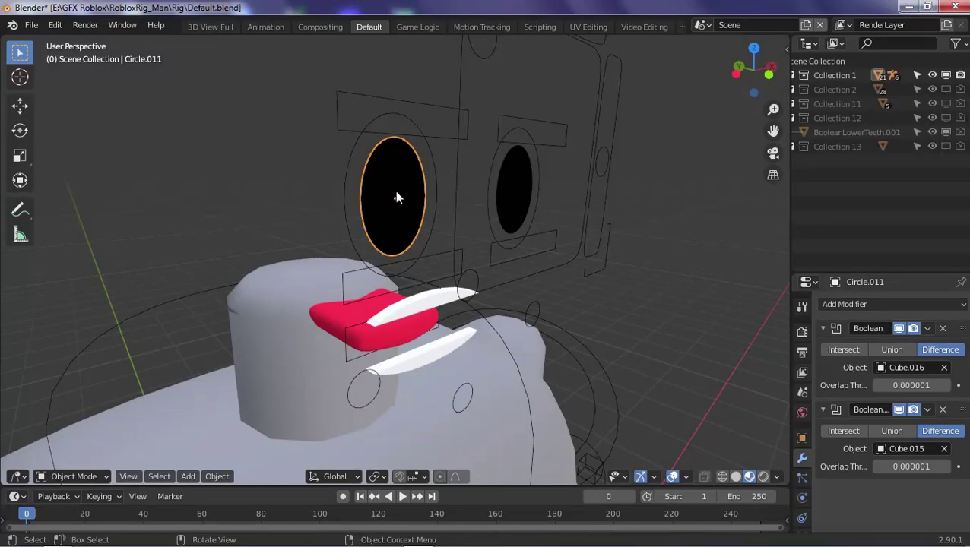
{"action": "key", "text": "x"}
{"action": "left_click", "coordinate": [395, 194]}
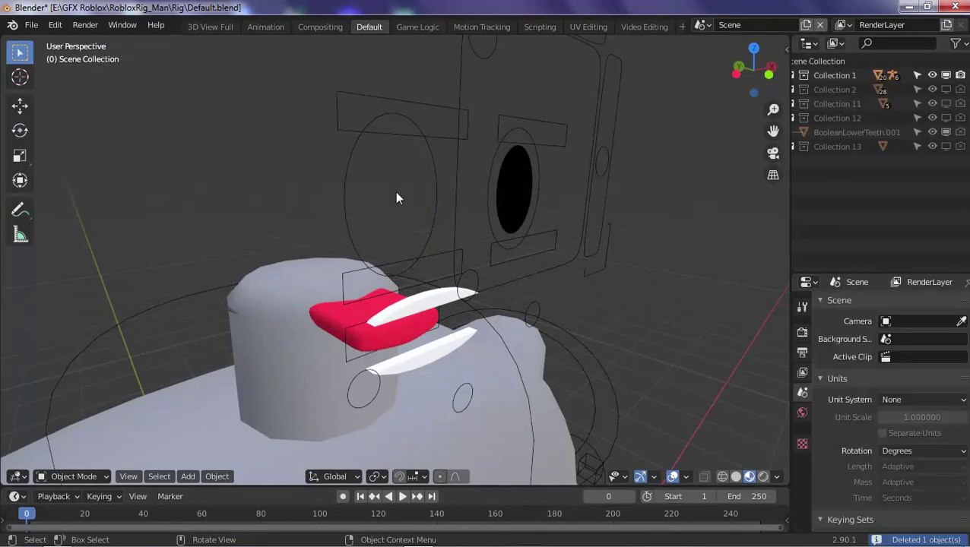
{"action": "left_click", "coordinate": [509, 175]}
{"action": "key", "text": "x"}
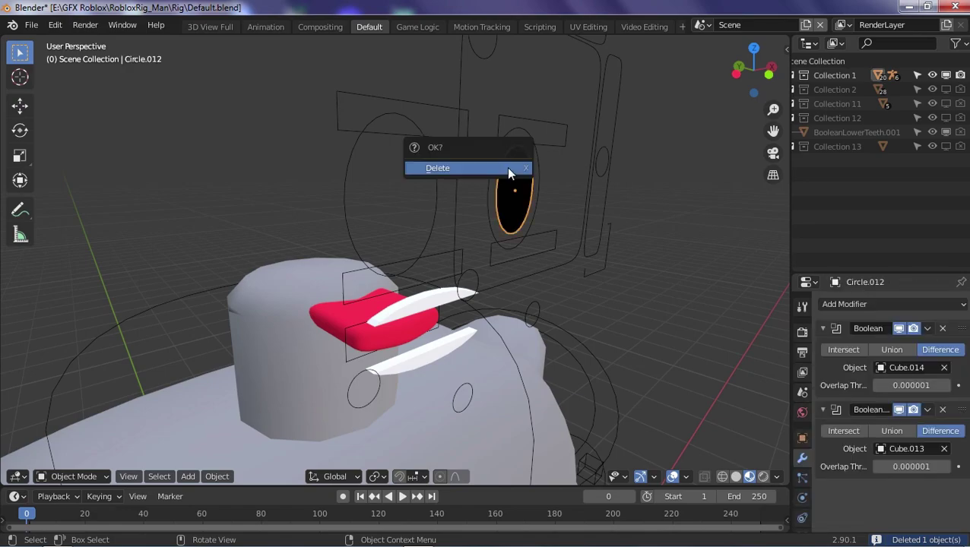
{"action": "left_click", "coordinate": [506, 166]}
{"action": "left_click", "coordinate": [320, 319]}
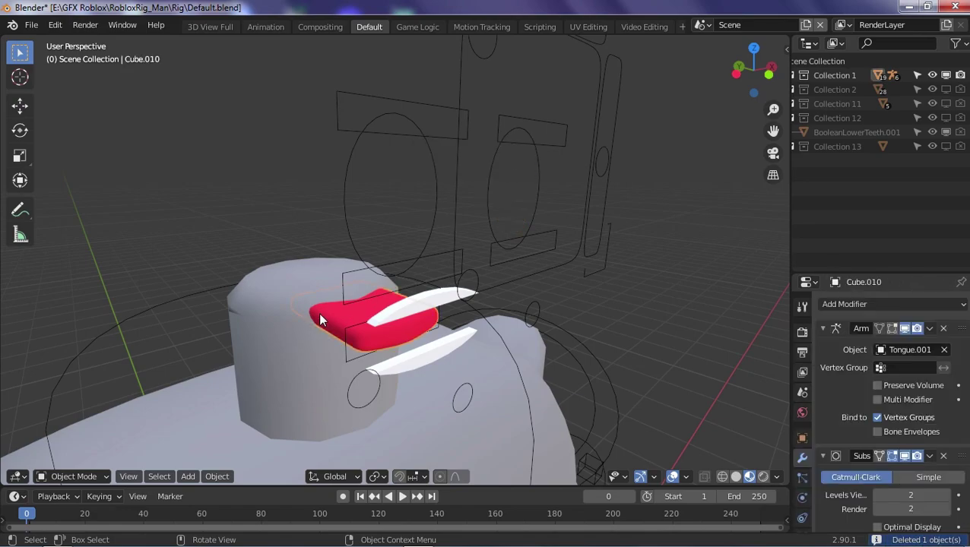
{"action": "key", "text": "x"}
{"action": "left_click", "coordinate": [320, 319]}
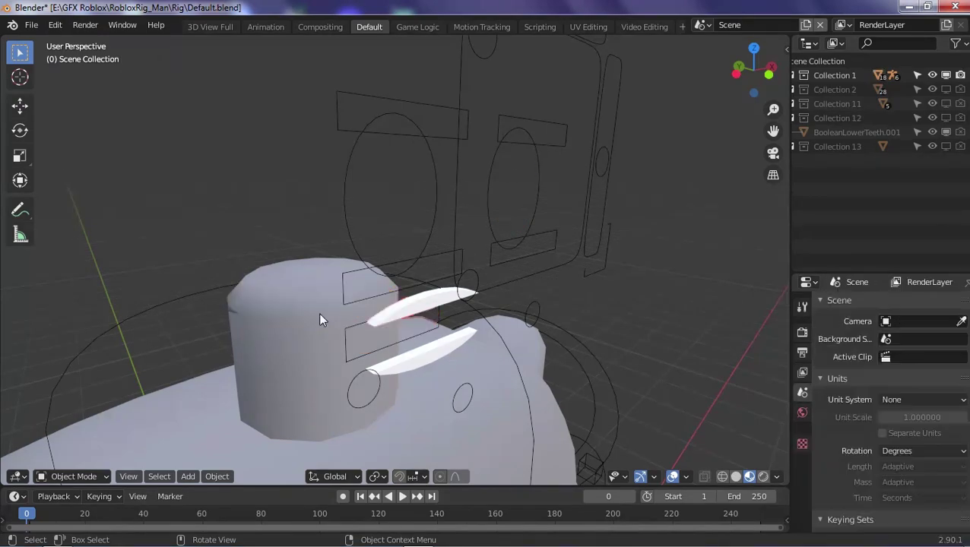
- Delete the upper and lower tooth pieces (Cube.011 and Cube.012)
{"action": "left_click", "coordinate": [454, 298]}
{"action": "key", "text": "ctrl+Tab"}
{"action": "left_click", "coordinate": [443, 301]}
{"action": "key", "text": "ctrl+Tab"}
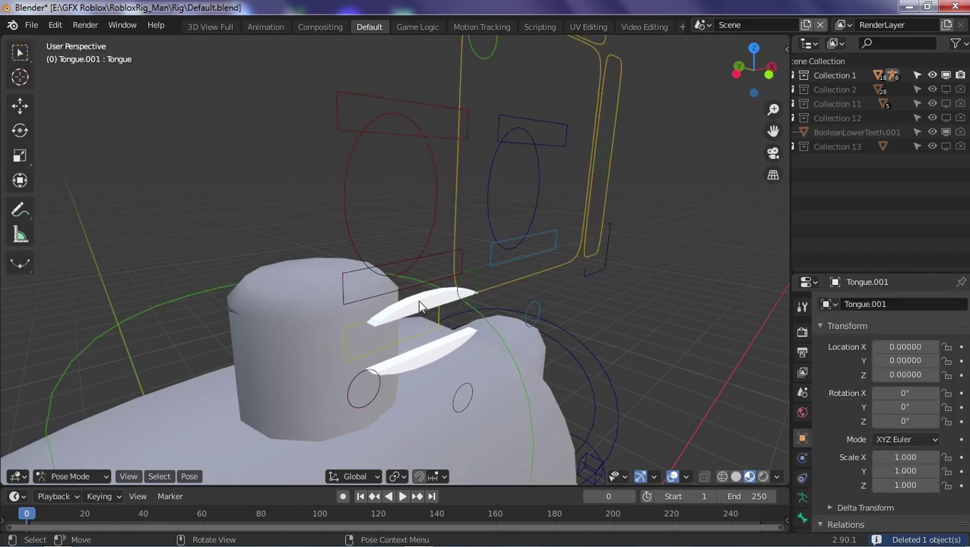
{"action": "left_click", "coordinate": [409, 309]}
{"action": "key", "text": "x"}
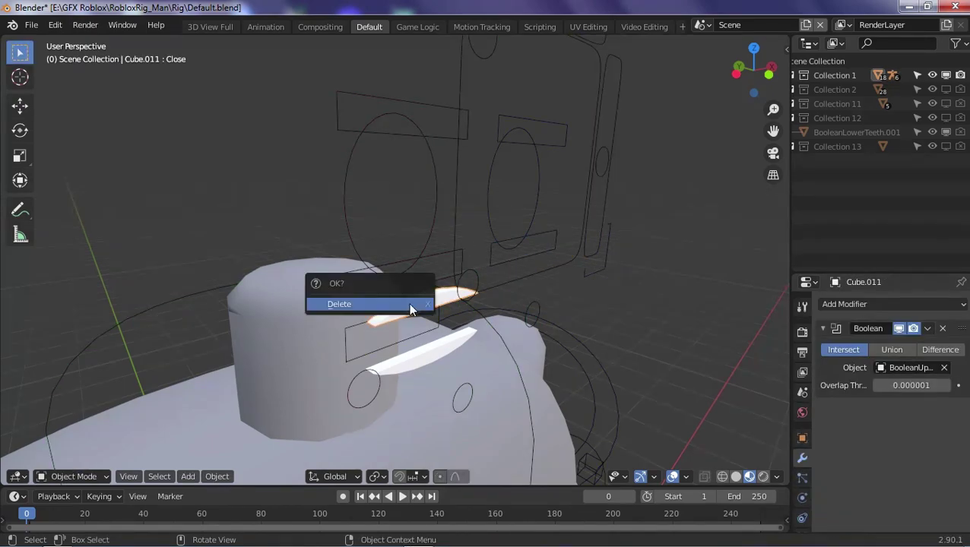
{"action": "left_click", "coordinate": [408, 303]}
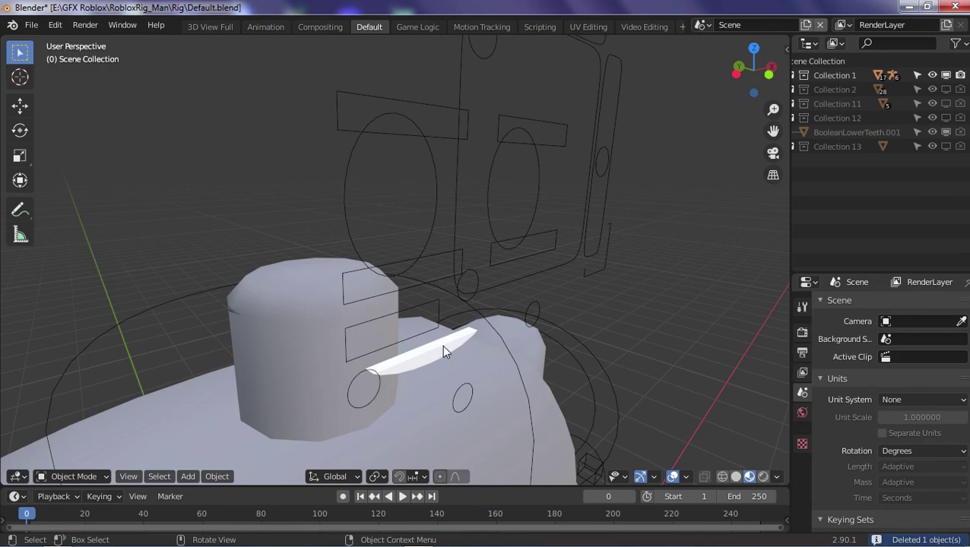
{"action": "key", "text": "ctrl+Tab"}
{"action": "key", "text": "ctrl+Tab"}
{"action": "left_click", "coordinate": [454, 345]}
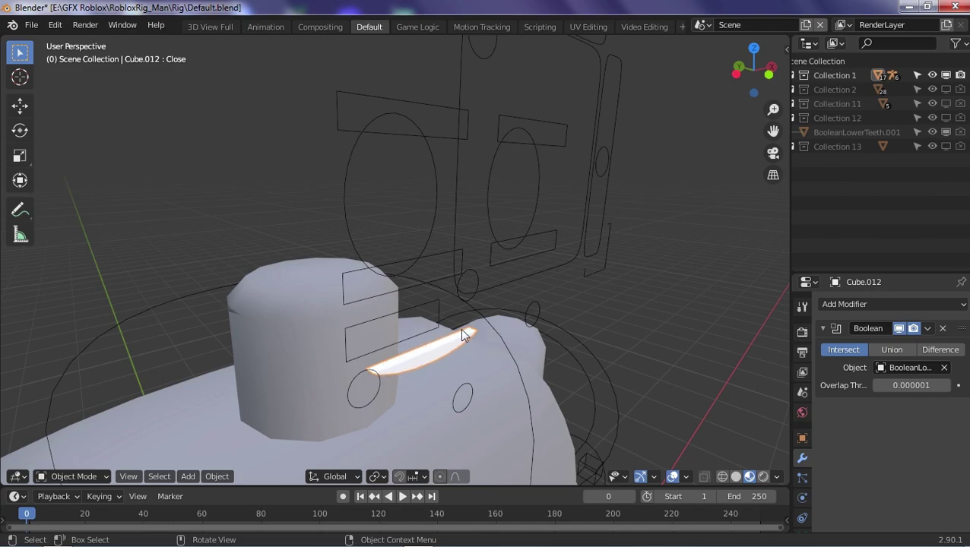
{"action": "key", "text": "x"}
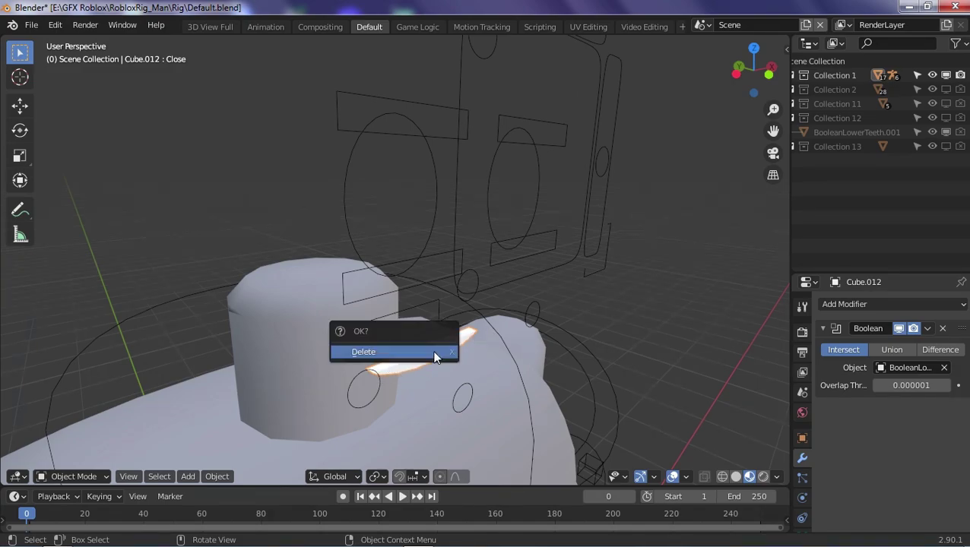
{"action": "left_click", "coordinate": [432, 351]}
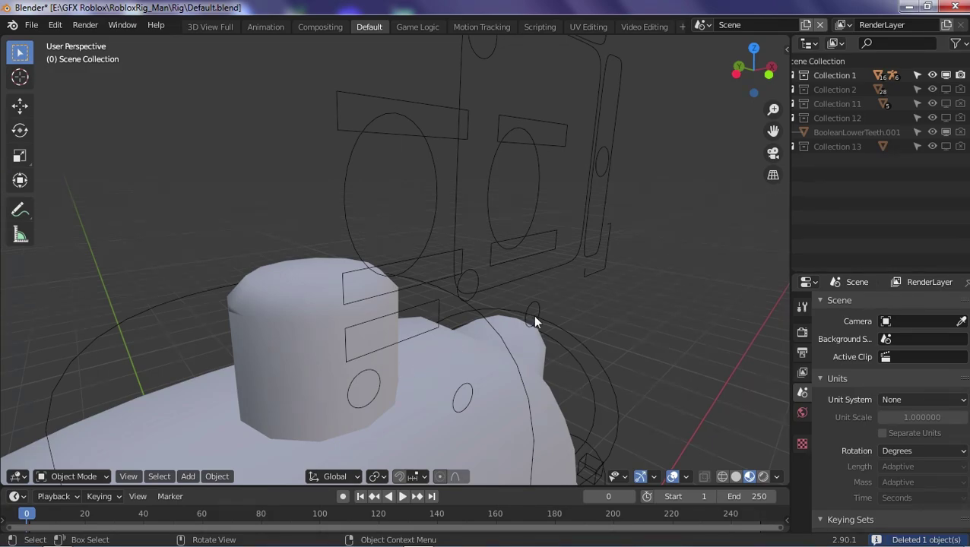
{"action": "scroll", "coordinate": [485, 339], "scroll_direction": "down", "scroll_amount": 3}
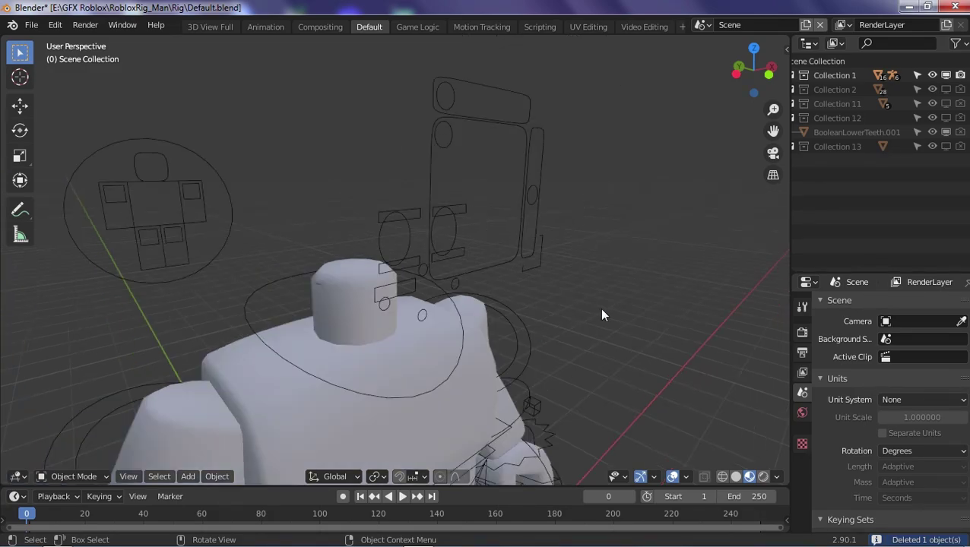
- Walk the view back to show the whole headless rig and select the Rigcreationsman1 torso
{"action": "scroll", "coordinate": [599, 308], "scroll_direction": "up", "scroll_amount": 2}
{"action": "scroll", "coordinate": [600, 308], "scroll_direction": "up", "scroll_amount": 2}
{"action": "scroll", "coordinate": [600, 308], "scroll_direction": "down", "scroll_amount": 6}
{"action": "scroll", "coordinate": [532, 308], "scroll_direction": "up", "scroll_amount": 2}
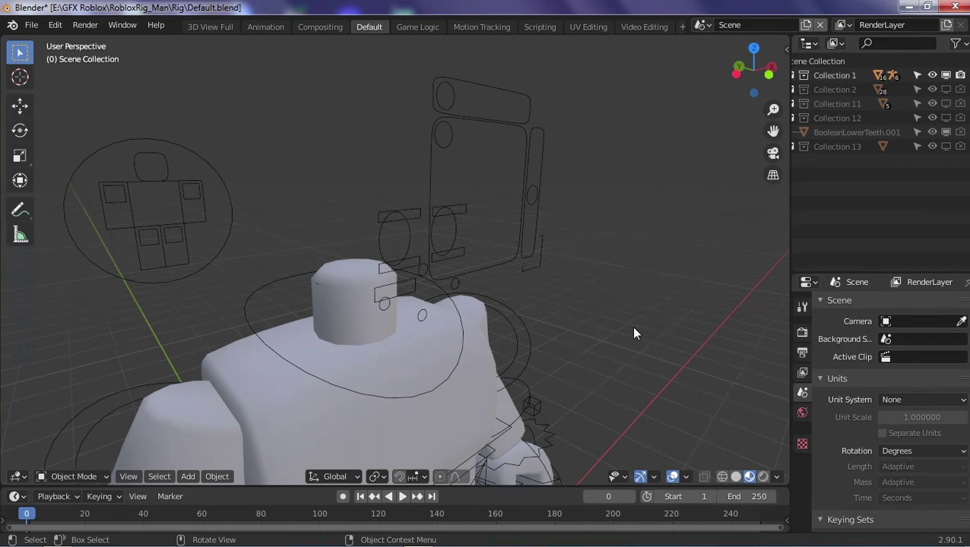
{"action": "key", "text": "shift"}
{"action": "key", "text": "shift+grave"}
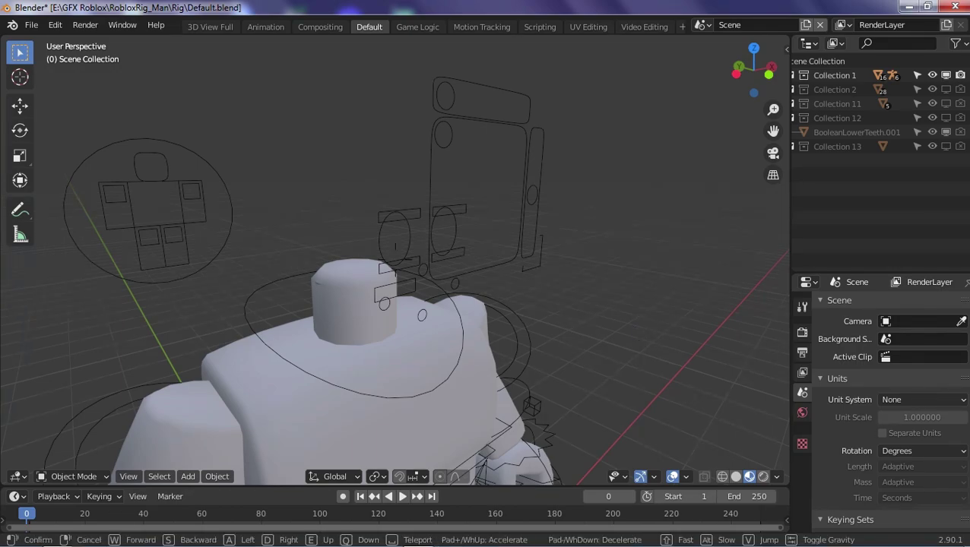
{"action": "key", "text": "s"}
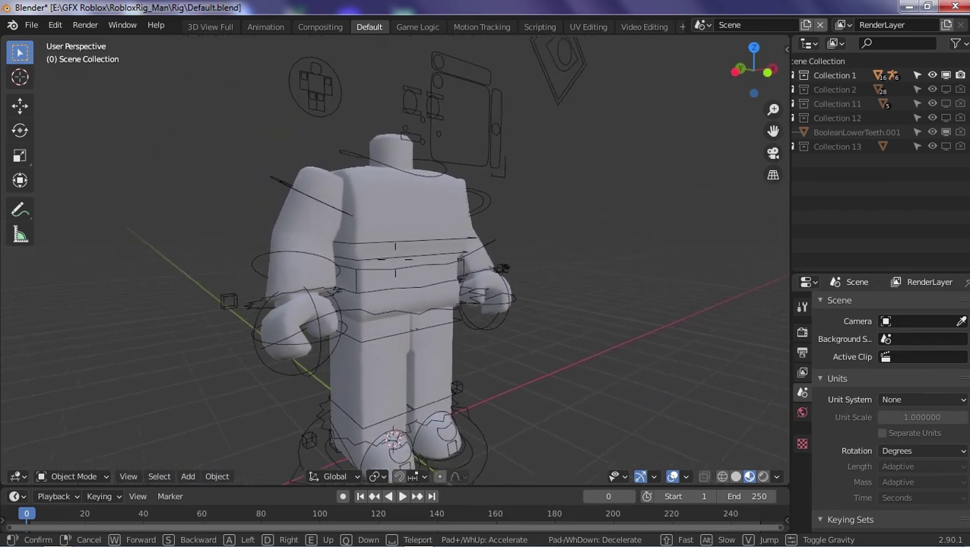
{"action": "left_click", "coordinate": [357, 234]}
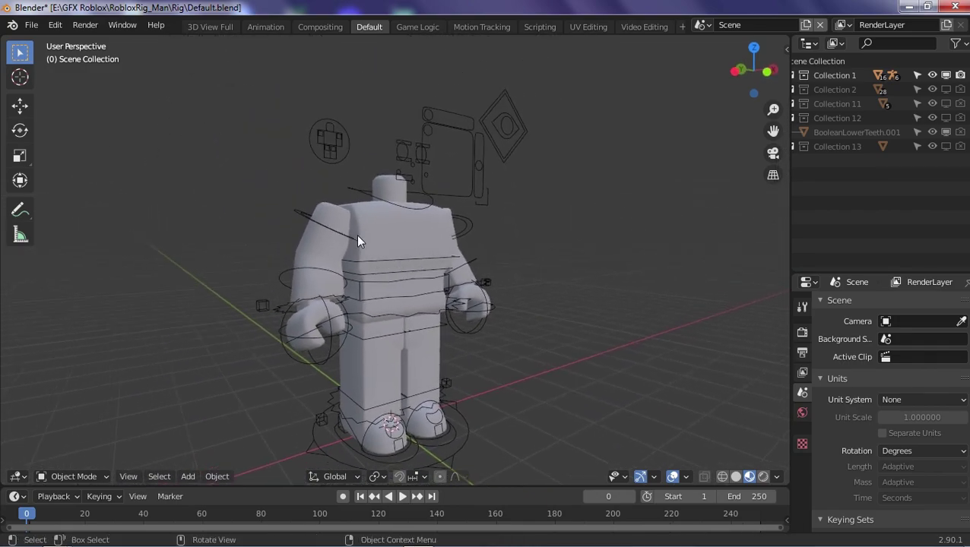
{"action": "left_click", "coordinate": [376, 237]}
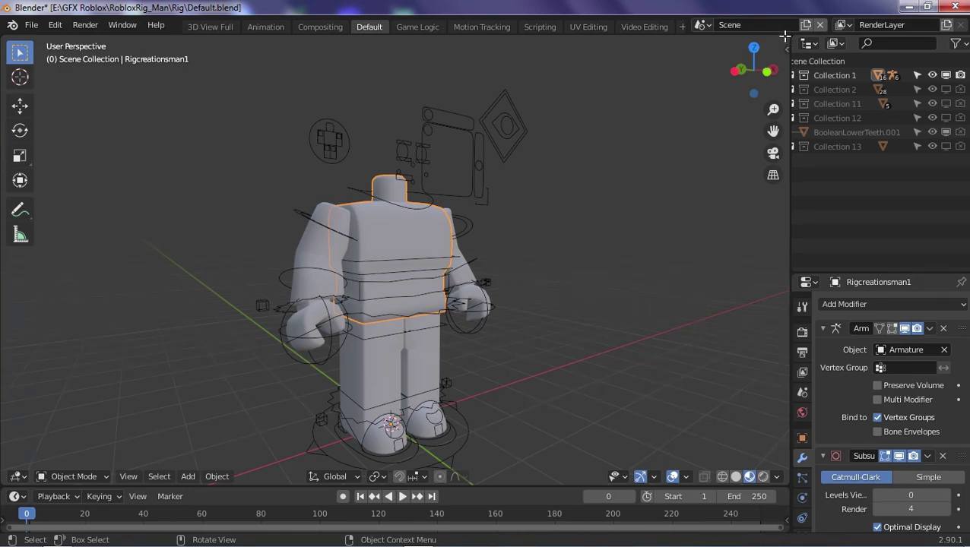
- Split the viewport and turn the right area into a Shader Editor showing Rigcreationsman1Mtl
{"action": "left_click_drag", "start_coordinate": [784, 36], "coordinate": [400, 74]}
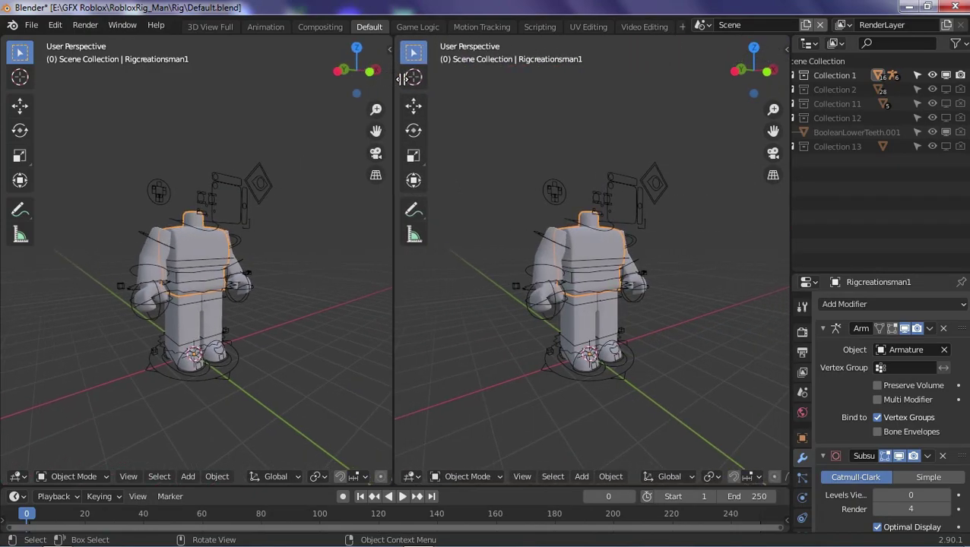
{"action": "left_click_drag", "start_coordinate": [400, 75], "coordinate": [402, 79]}
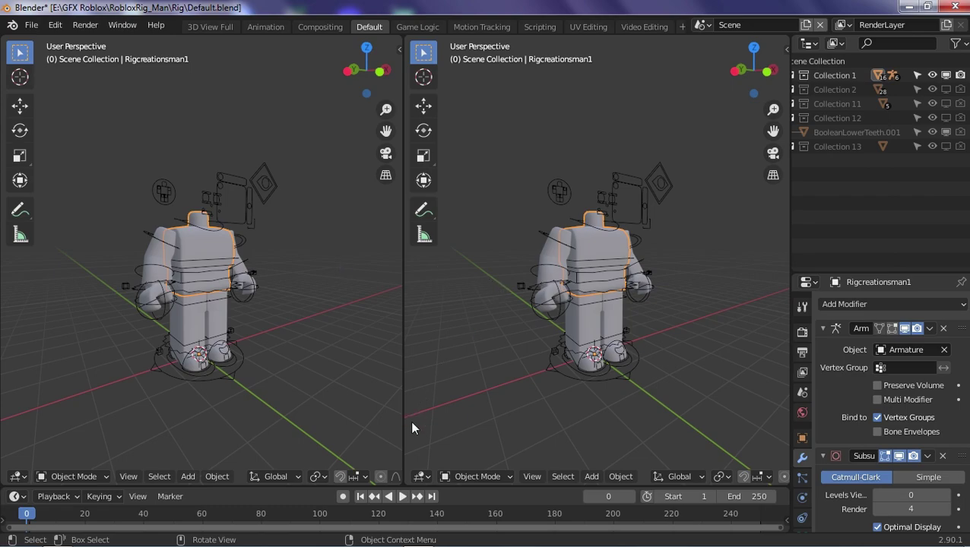
{"action": "left_click", "coordinate": [421, 476]}
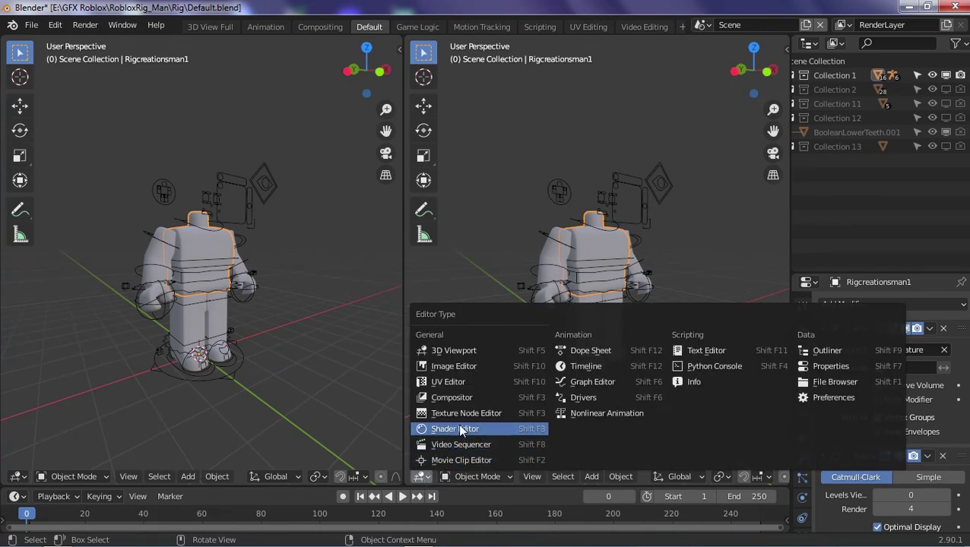
{"action": "left_click", "coordinate": [499, 257]}
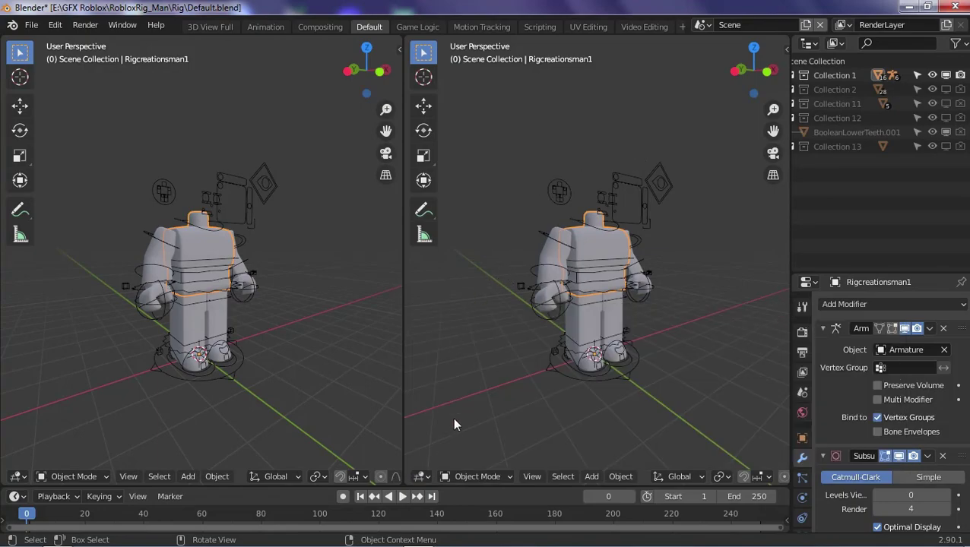
{"action": "left_click", "coordinate": [422, 477]}
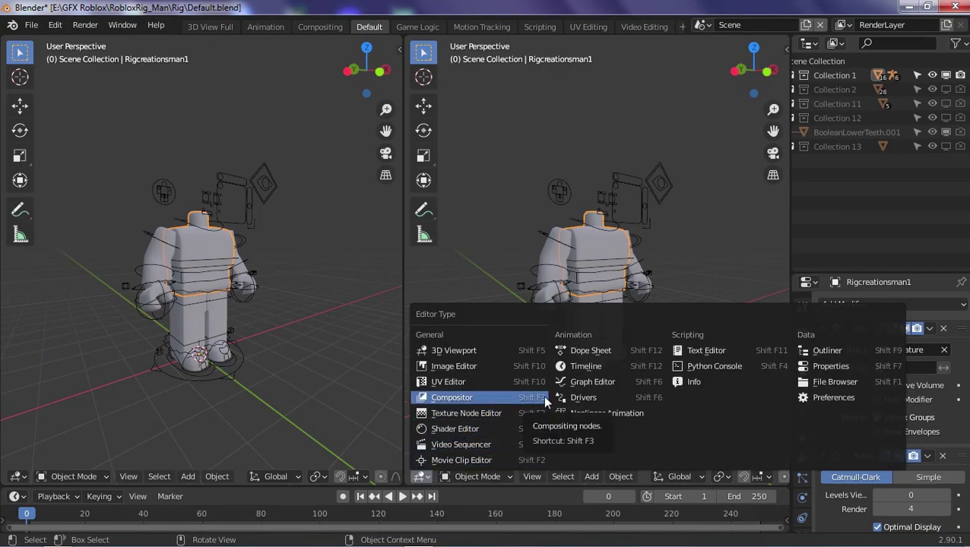
{"action": "left_click", "coordinate": [455, 432]}
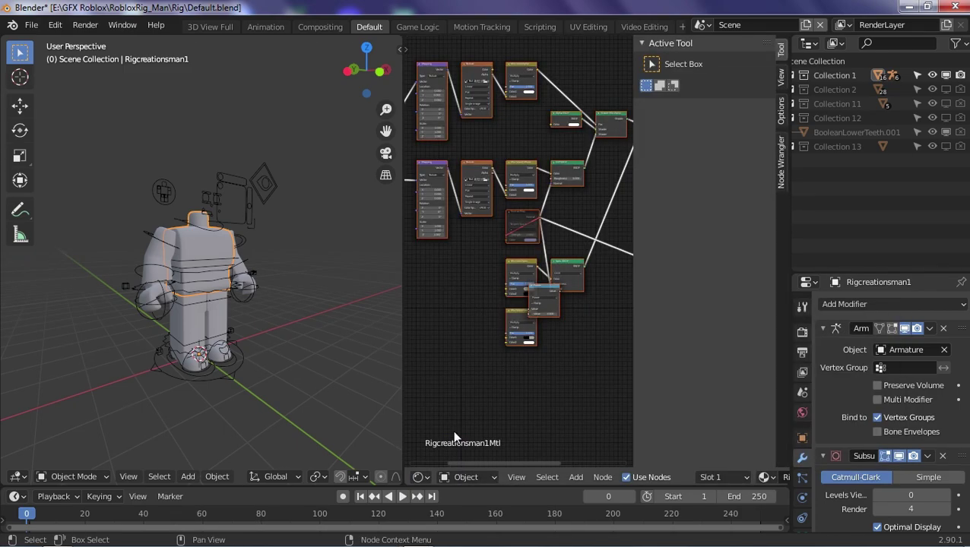
{"action": "left_click", "coordinate": [422, 482]}
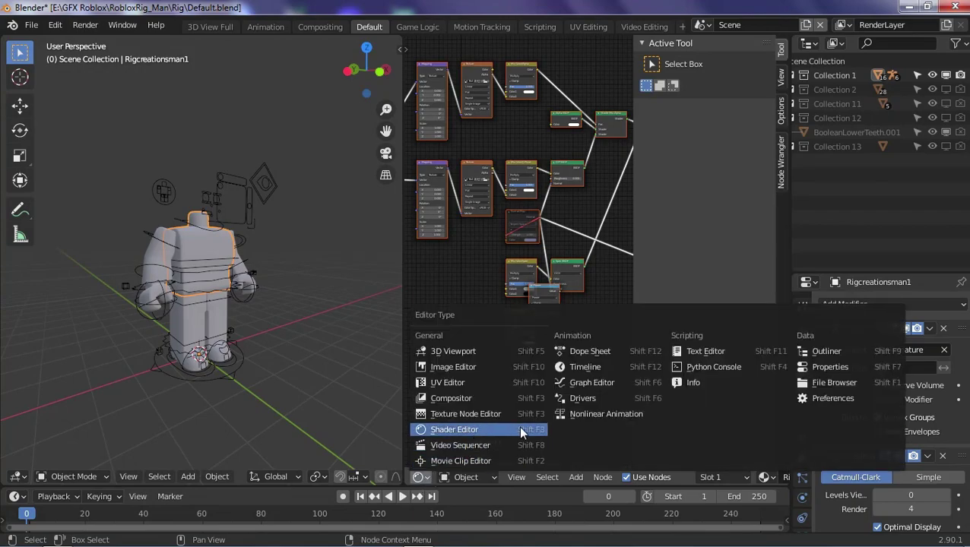
{"action": "left_click", "coordinate": [424, 475]}
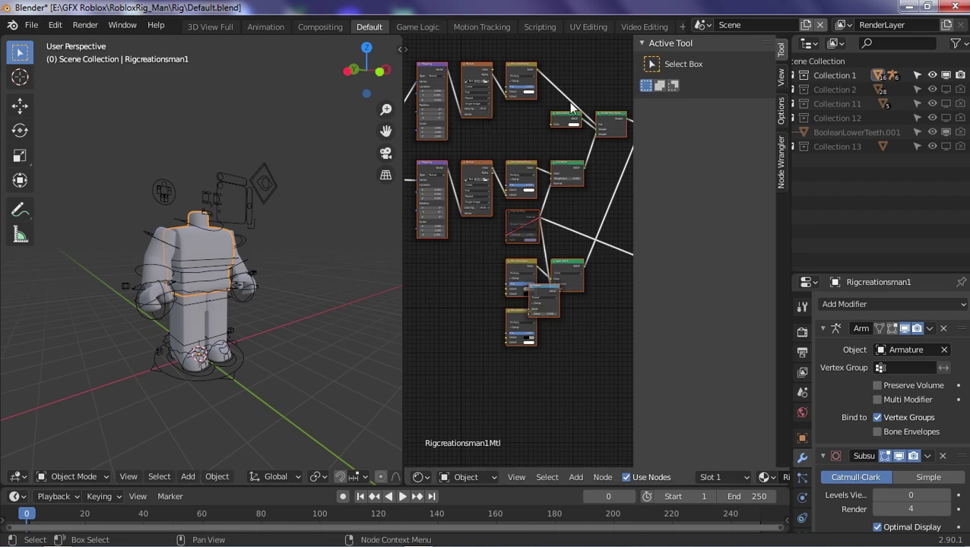
- Browse the node editor side panel's View, Options and Node Wrangler tabs, then hide it
{"action": "scroll", "coordinate": [481, 274], "scroll_direction": "up", "scroll_amount": 1}
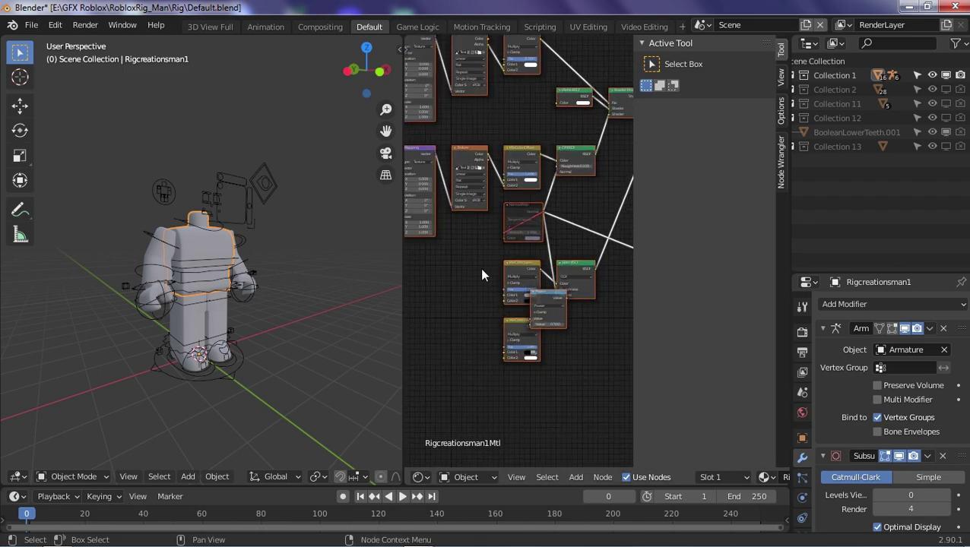
{"action": "scroll", "coordinate": [481, 275], "scroll_direction": "up", "scroll_amount": 1}
{"action": "scroll", "coordinate": [481, 275], "scroll_direction": "up", "scroll_amount": 1}
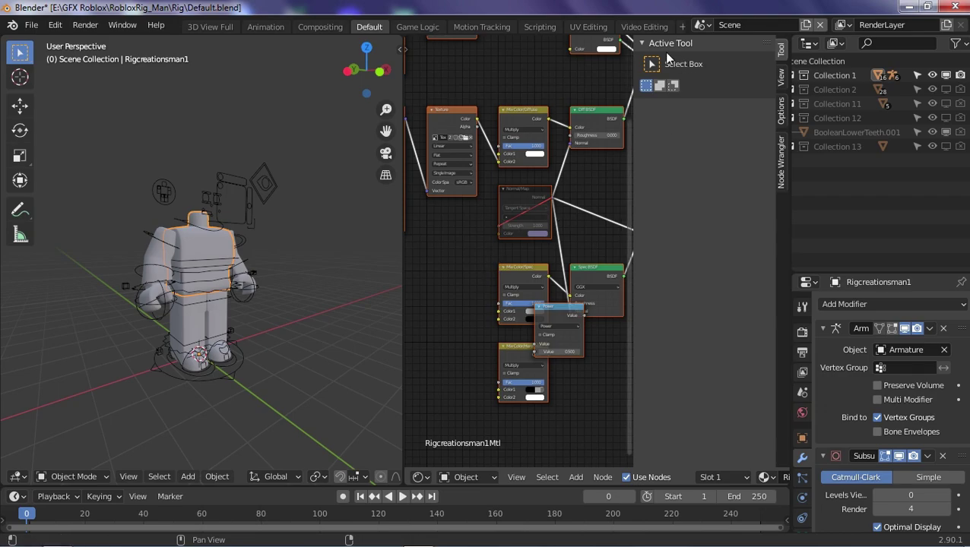
{"action": "key", "text": "n"}
{"action": "key", "text": "n"}
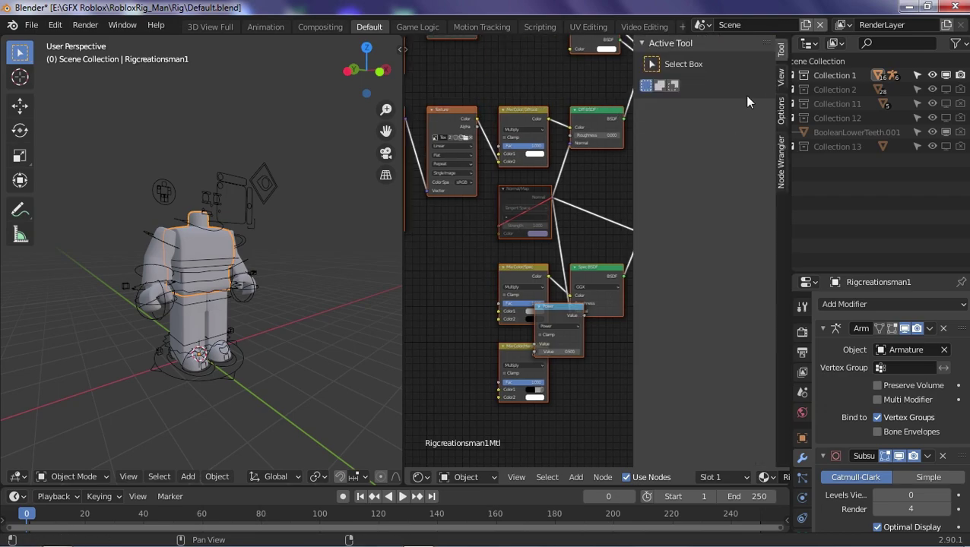
{"action": "key", "text": "n"}
{"action": "key", "text": "n"}
{"action": "left_click", "coordinate": [781, 78]}
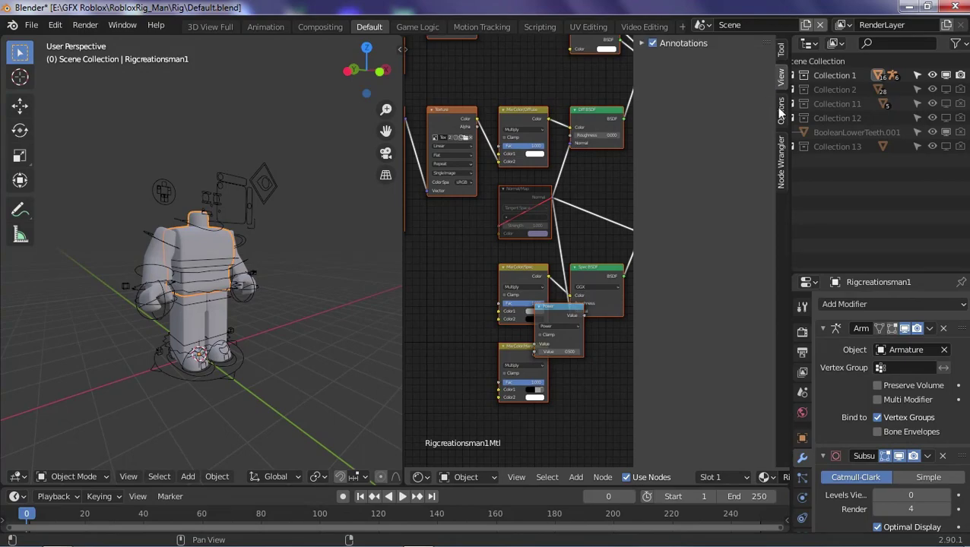
{"action": "left_click", "coordinate": [781, 110]}
{"action": "left_click", "coordinate": [780, 162]}
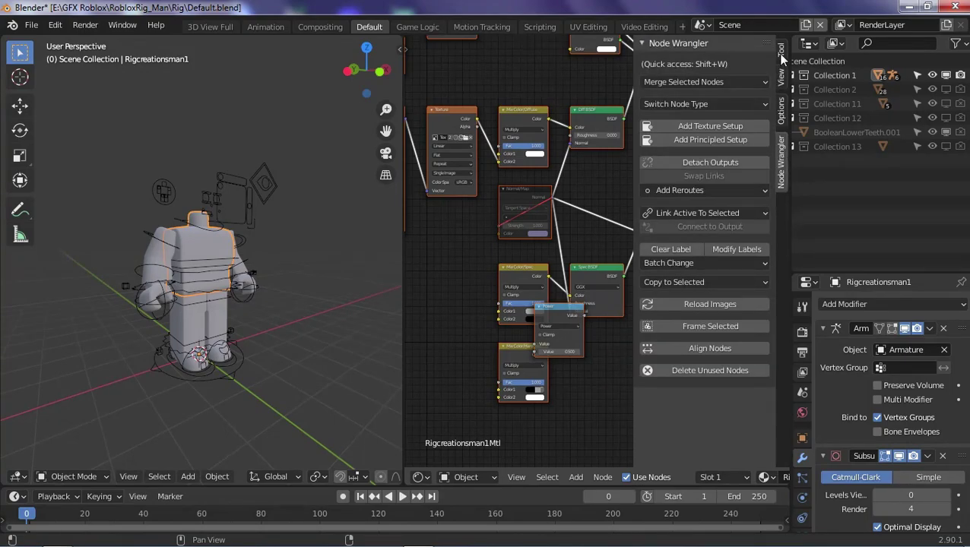
{"action": "left_click", "coordinate": [781, 59]}
{"action": "key", "text": "n"}
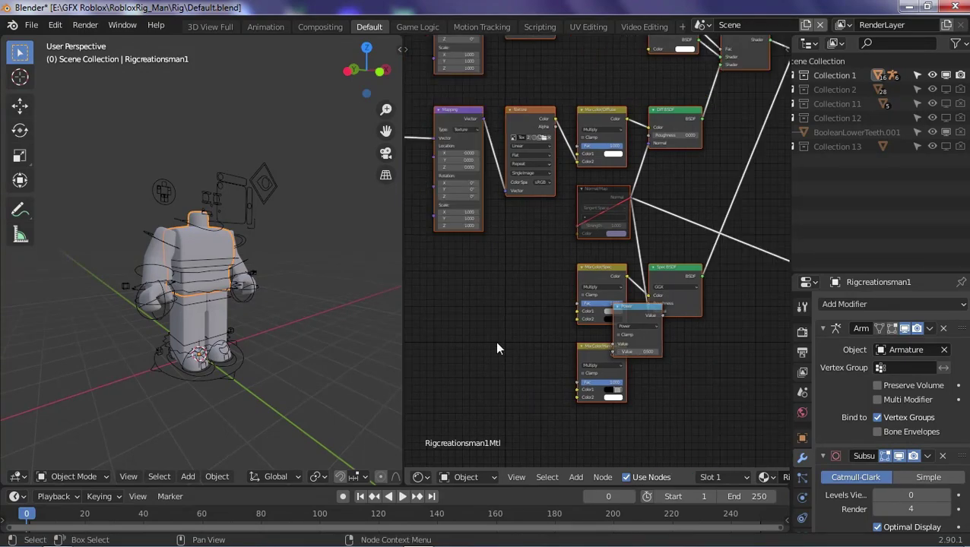
- Fit the node tree, then select the Texture image node and zoom in on it
{"action": "scroll", "coordinate": [505, 290], "scroll_direction": "up", "scroll_amount": 1}
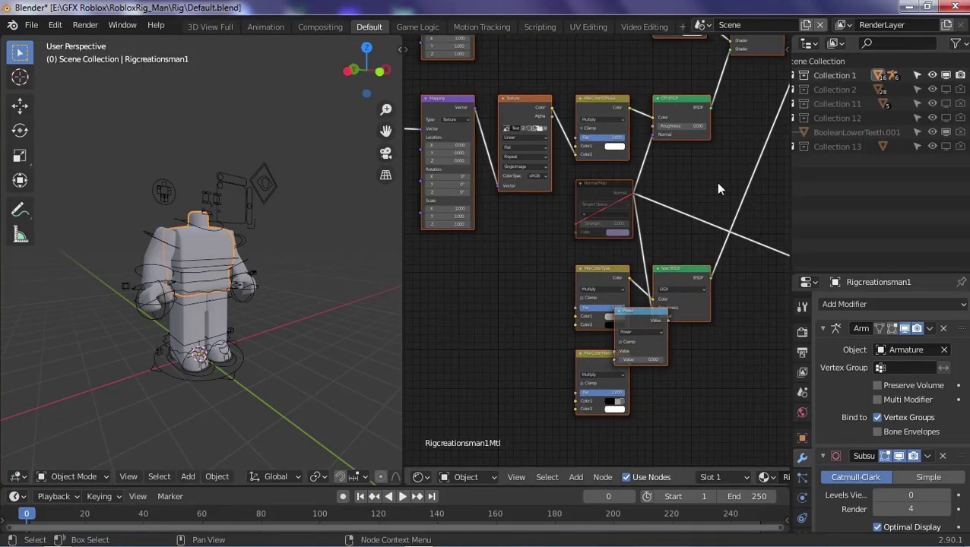
{"action": "key", "text": "Home"}
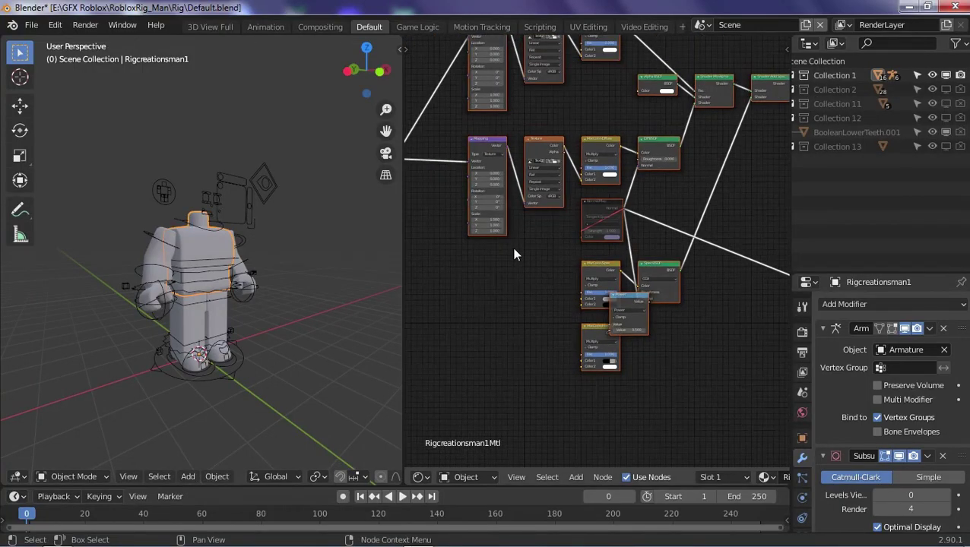
{"action": "scroll", "coordinate": [514, 254], "scroll_direction": "up", "scroll_amount": 1}
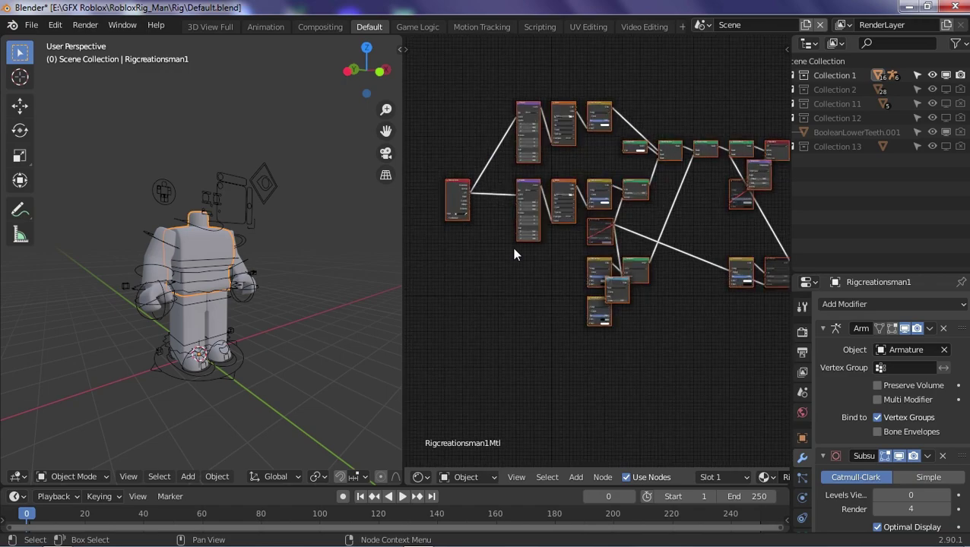
{"action": "scroll", "coordinate": [543, 276], "scroll_direction": "up", "scroll_amount": 2}
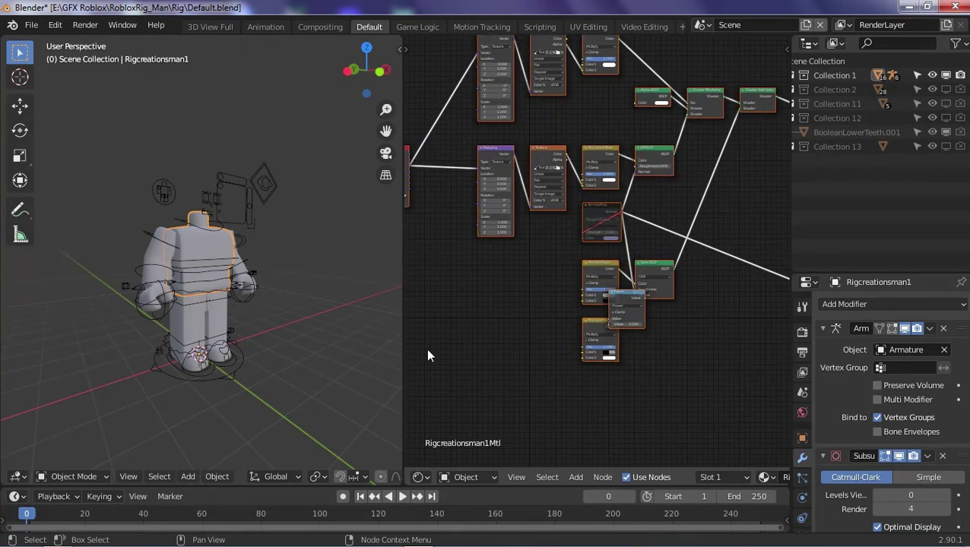
{"action": "scroll", "coordinate": [519, 314], "scroll_direction": "up", "scroll_amount": 2}
{"action": "scroll", "coordinate": [519, 314], "scroll_direction": "up", "scroll_amount": 1}
{"action": "scroll", "coordinate": [519, 314], "scroll_direction": "up", "scroll_amount": 1}
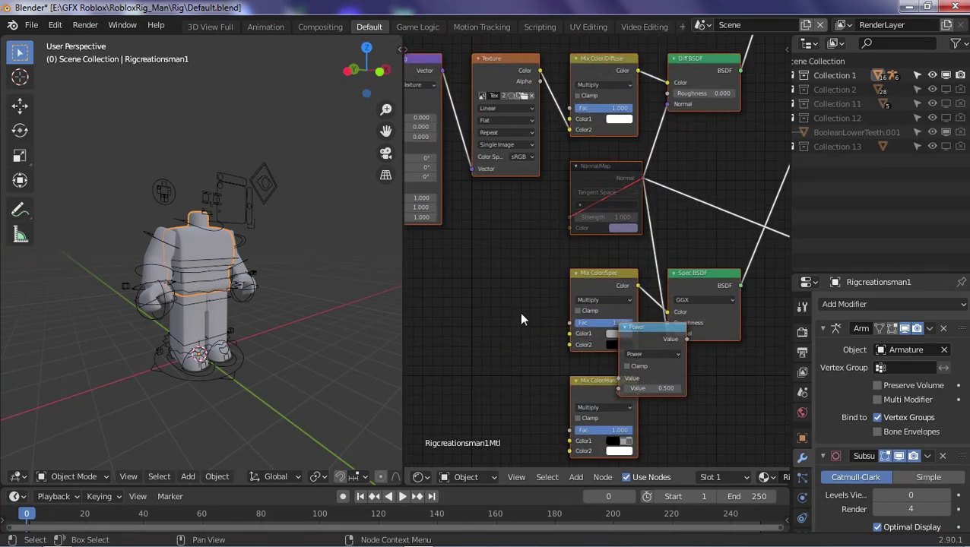
{"action": "scroll", "coordinate": [521, 314], "scroll_direction": "up", "scroll_amount": 1}
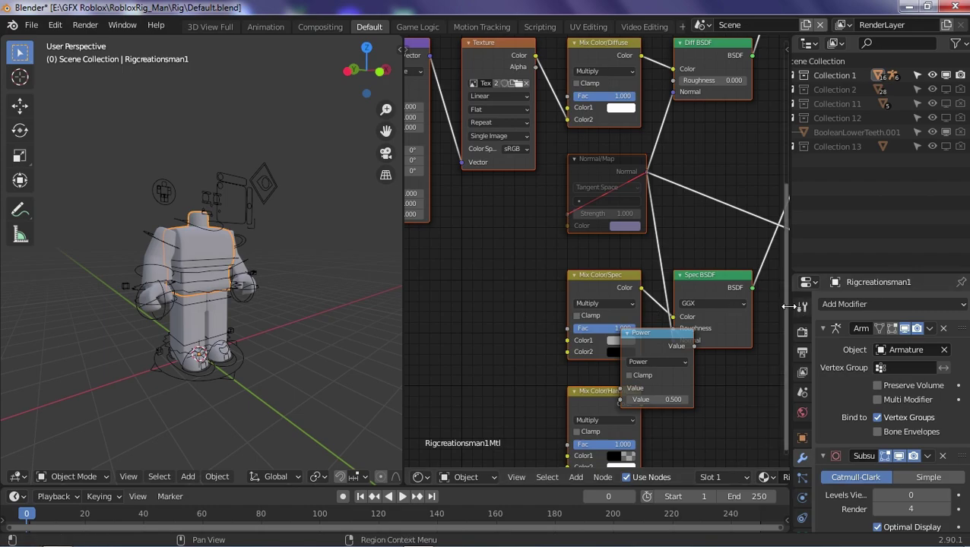
{"action": "left_click_drag", "start_coordinate": [784, 321], "coordinate": [777, 233]}
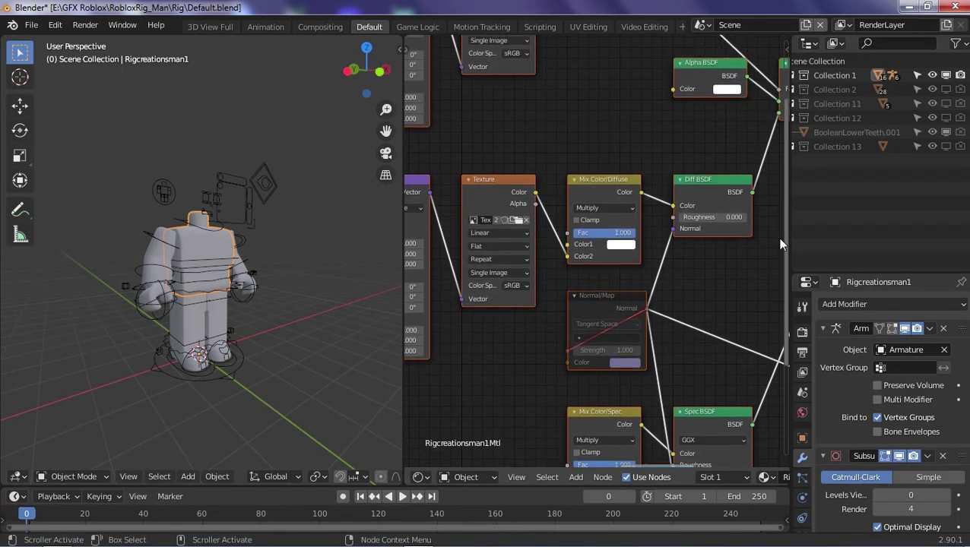
{"action": "left_click_drag", "start_coordinate": [620, 465], "coordinate": [595, 465]}
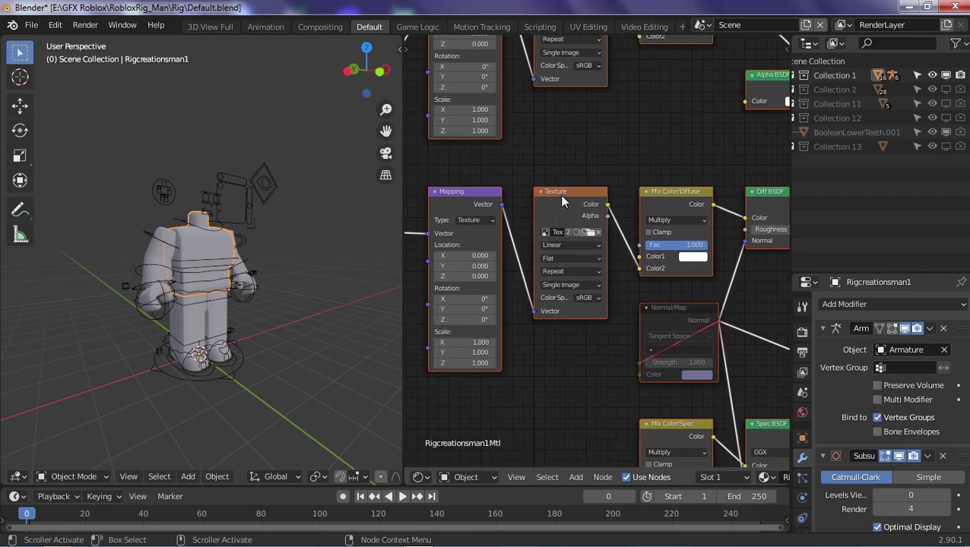
{"action": "left_click", "coordinate": [562, 199]}
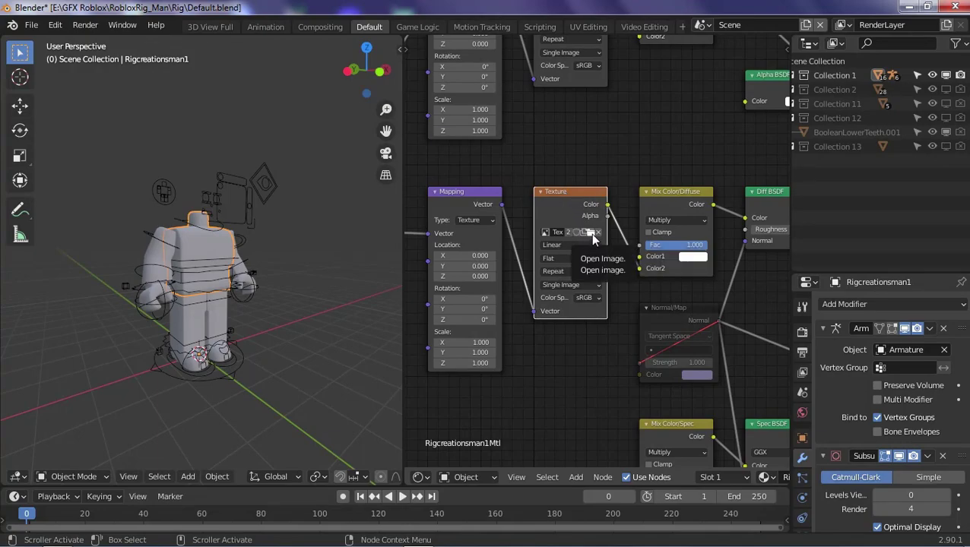
{"action": "scroll", "coordinate": [593, 239], "scroll_direction": "up", "scroll_amount": 1}
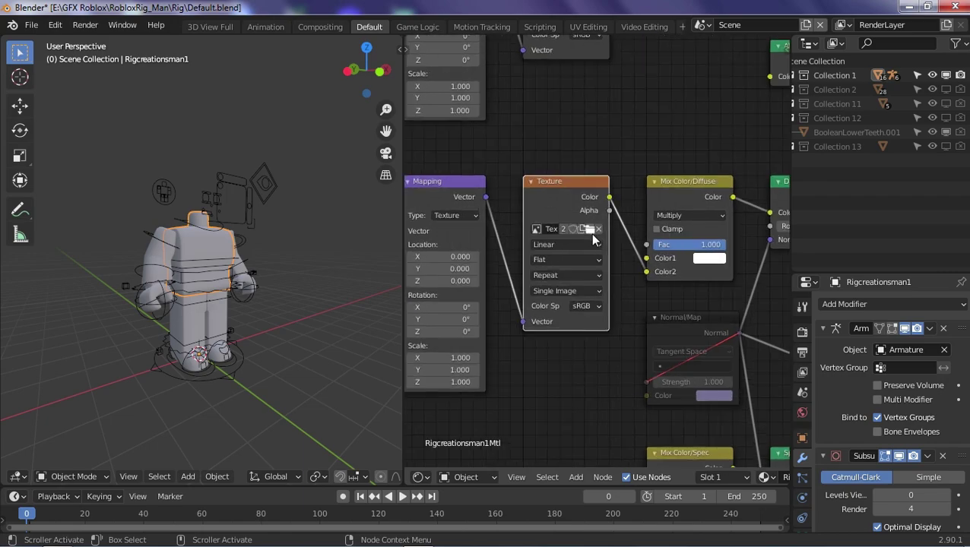
{"action": "scroll", "coordinate": [590, 228], "scroll_direction": "up", "scroll_amount": 2}
{"action": "scroll", "coordinate": [587, 218], "scroll_direction": "up", "scroll_amount": 1}
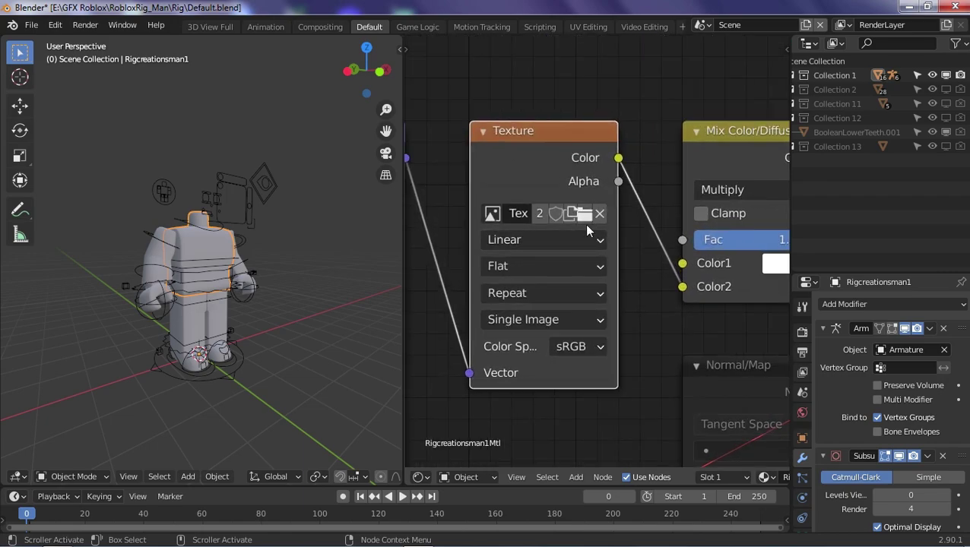
{"action": "left_click", "coordinate": [585, 216]}
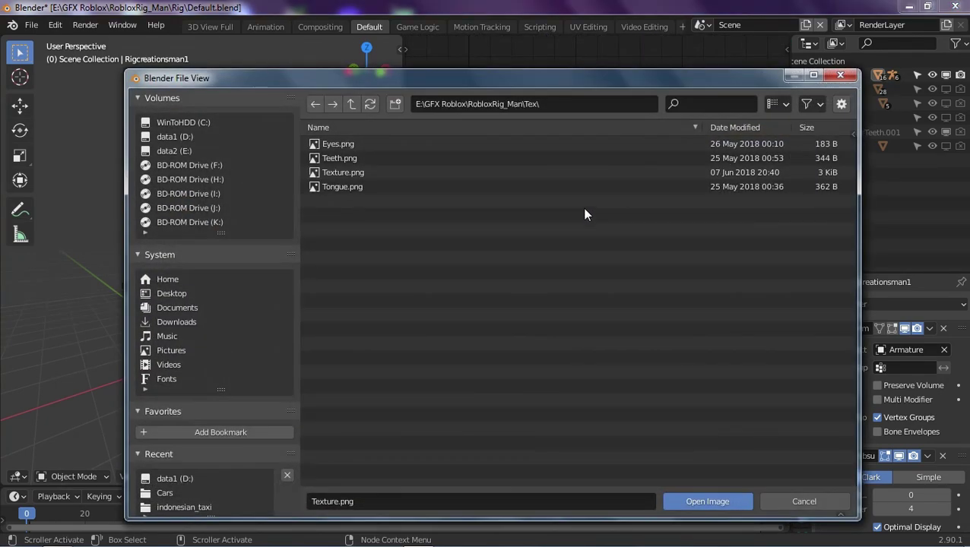
{"action": "left_click", "coordinate": [354, 101]}
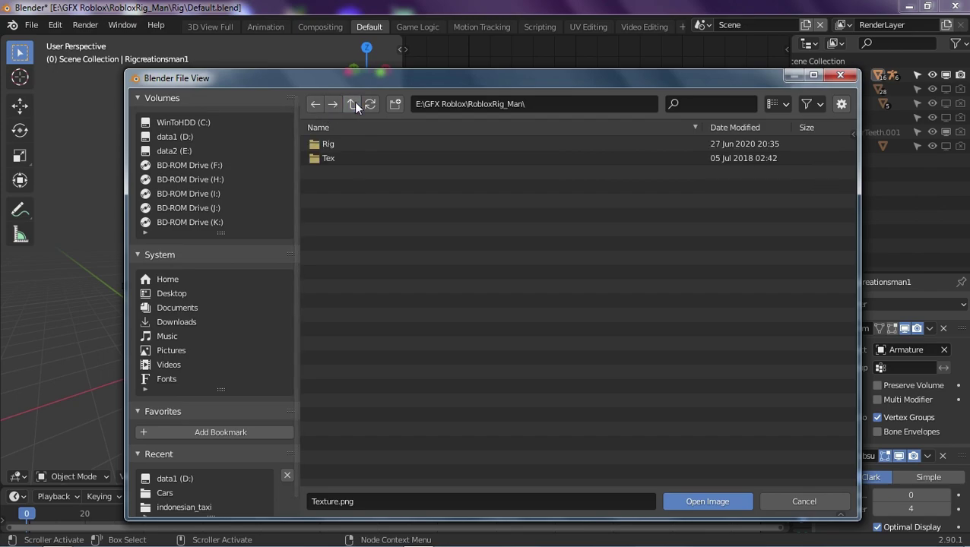
{"action": "left_click", "coordinate": [354, 102]}
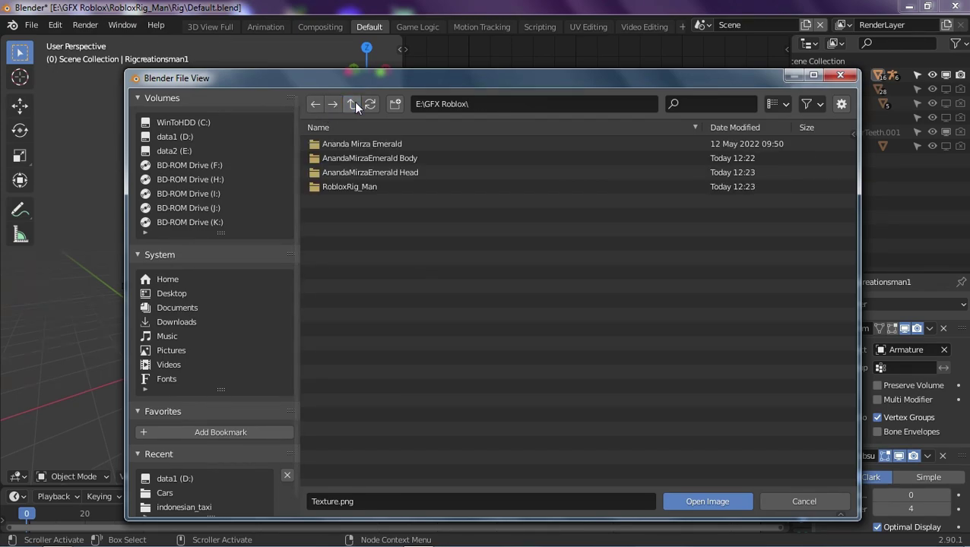
{"action": "double_click", "coordinate": [382, 161]}
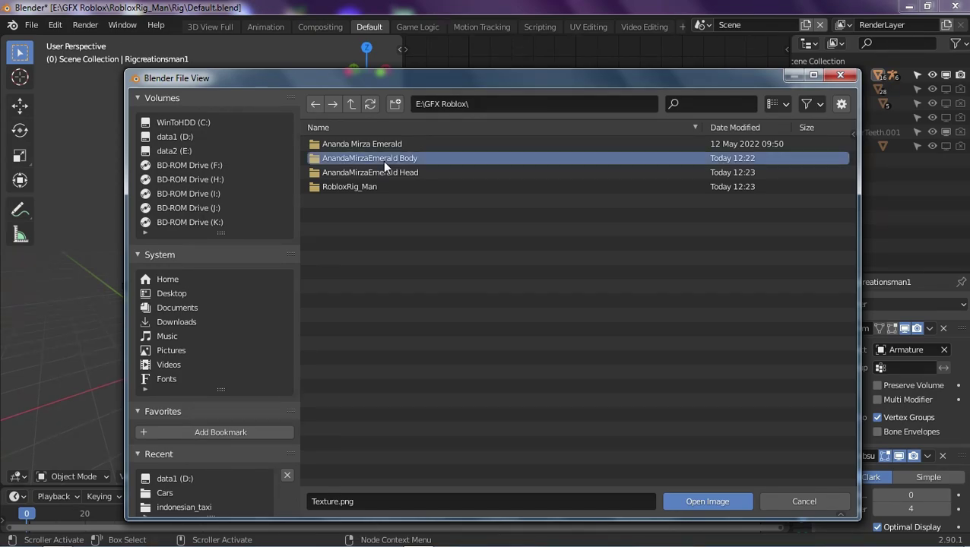
{"action": "left_click", "coordinate": [361, 146]}
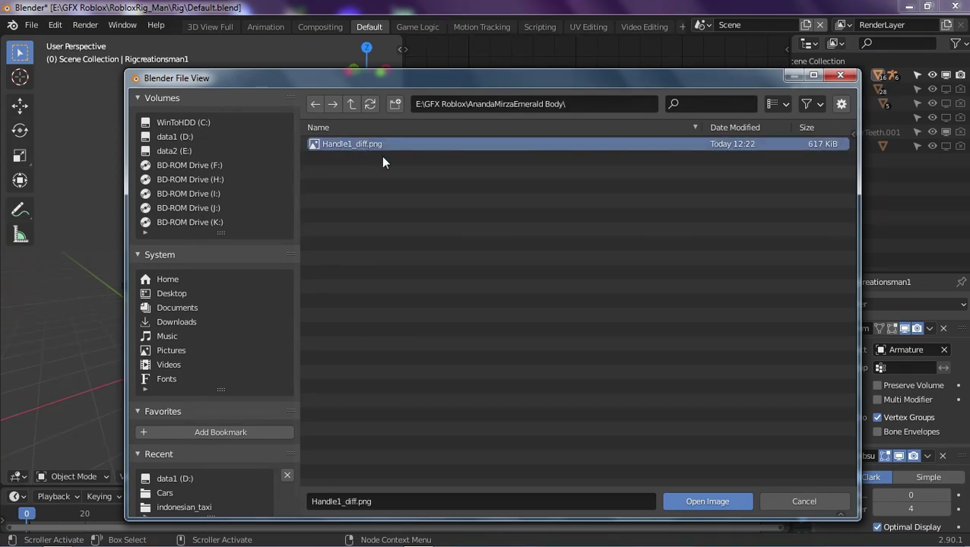
{"action": "left_click", "coordinate": [707, 501]}
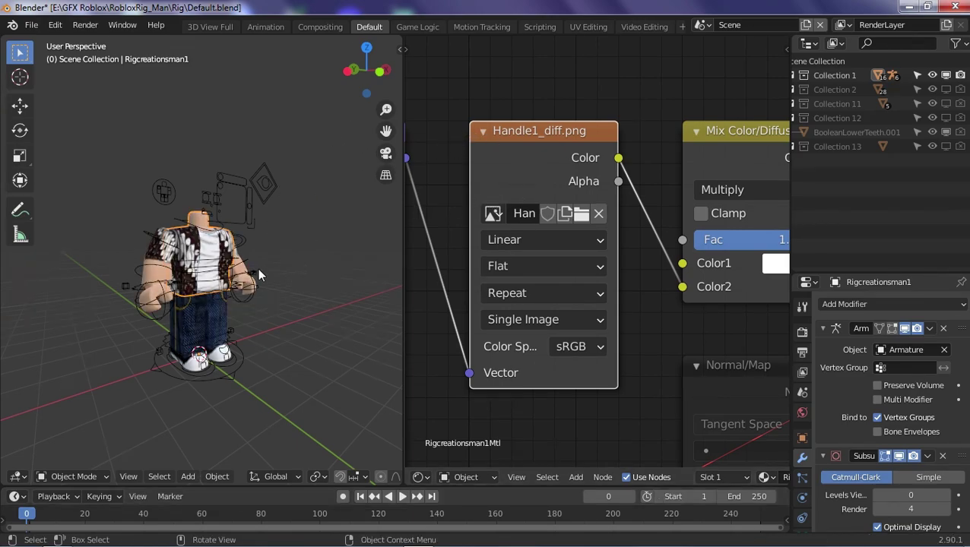
- Join the node editor area into the 3D viewport so one 3D view remains
{"action": "scroll", "coordinate": [255, 279], "scroll_direction": "up", "scroll_amount": 1}
{"action": "scroll", "coordinate": [255, 280], "scroll_direction": "up", "scroll_amount": 1}
{"action": "scroll", "coordinate": [256, 279], "scroll_direction": "up", "scroll_amount": 1}
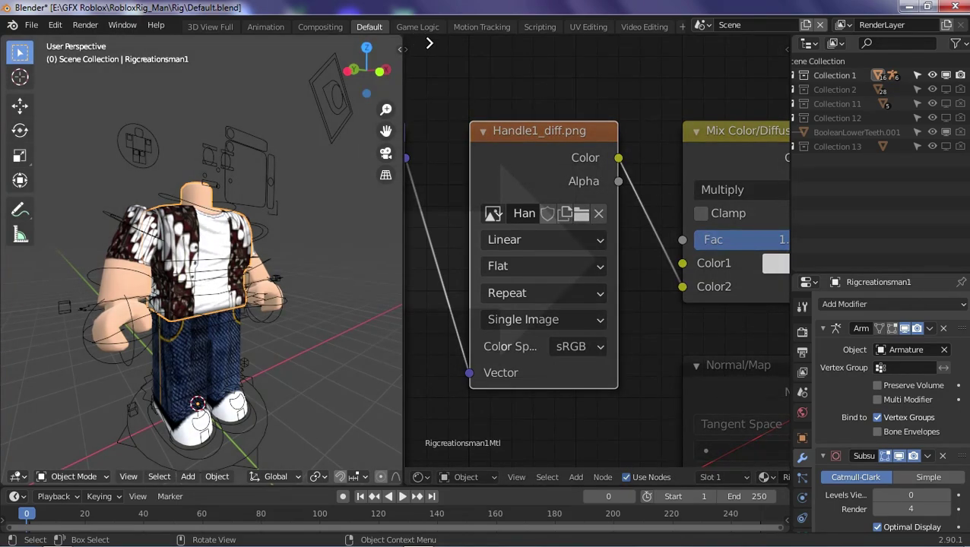
{"action": "left_click_drag", "start_coordinate": [429, 43], "coordinate": [430, 48]}
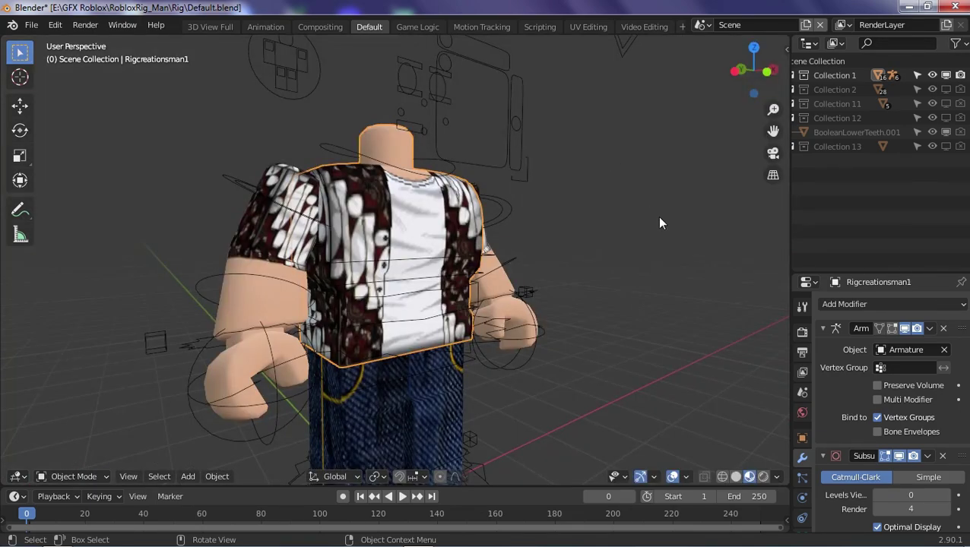
- Select the rig's IK/FK control and switch the rig into Pose Mode
{"action": "scroll", "coordinate": [658, 223], "scroll_direction": "down", "scroll_amount": 1}
{"action": "scroll", "coordinate": [673, 216], "scroll_direction": "down", "scroll_amount": 3}
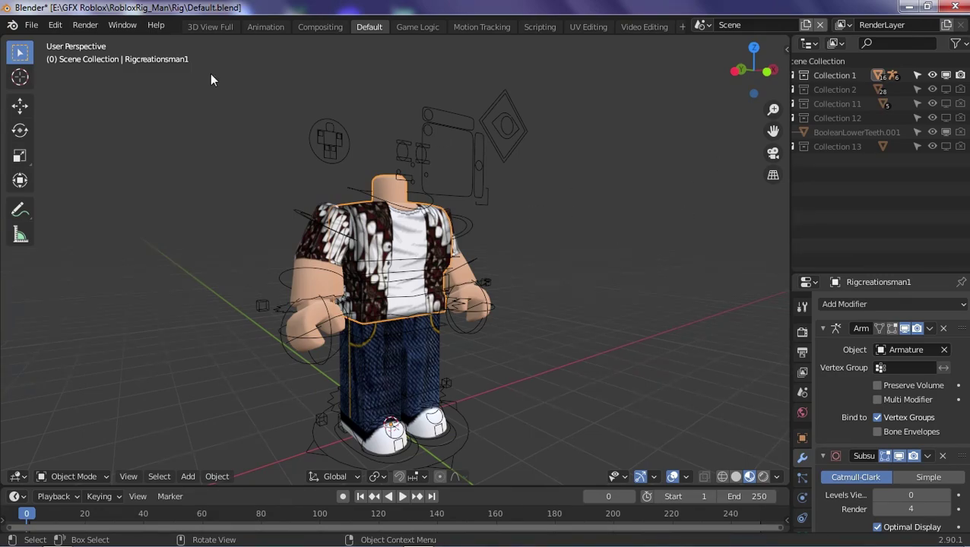
{"action": "left_click", "coordinate": [307, 161]}
{"action": "key", "text": "ctrl+Tab"}
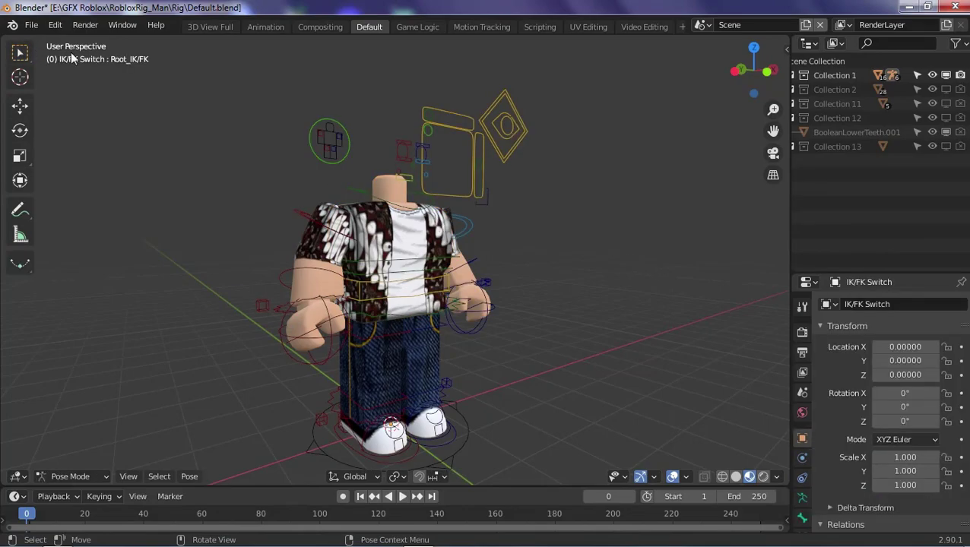
{"action": "left_click", "coordinate": [38, 29]}
{"action": "mouse_move", "coordinate": [67, 196]}
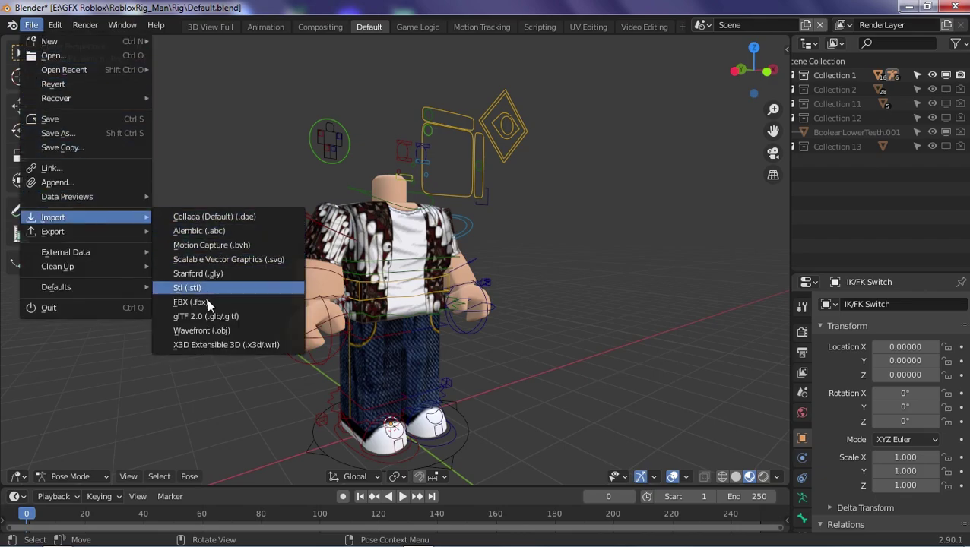
{"action": "mouse_move", "coordinate": [53, 218]}
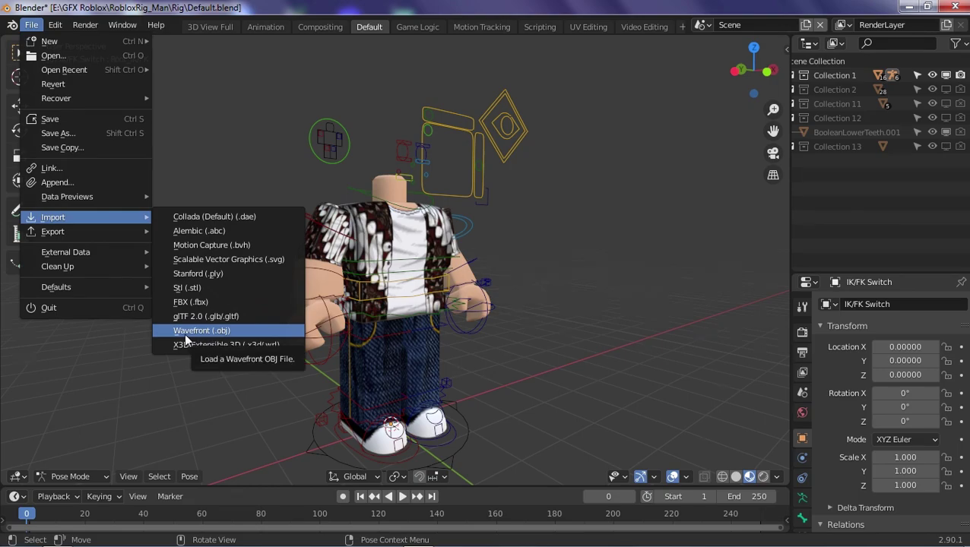
{"action": "left_click", "coordinate": [224, 335]}
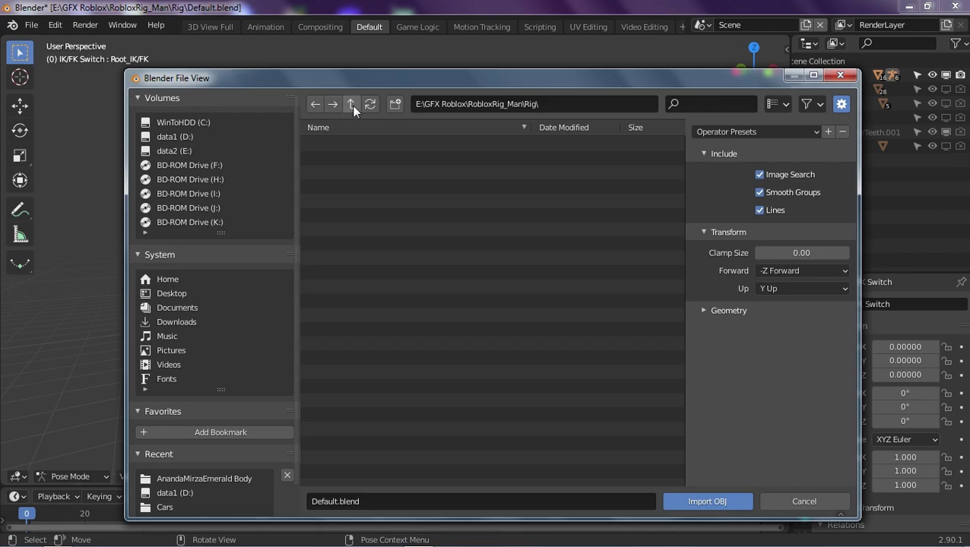
{"action": "left_click", "coordinate": [353, 106]}
{"action": "left_click", "coordinate": [353, 106]}
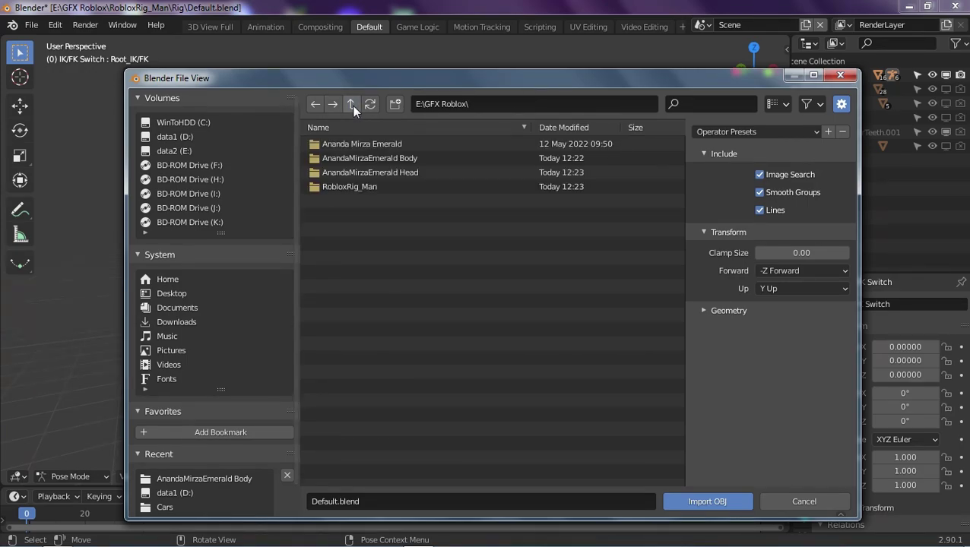
{"action": "double_click", "coordinate": [385, 172]}
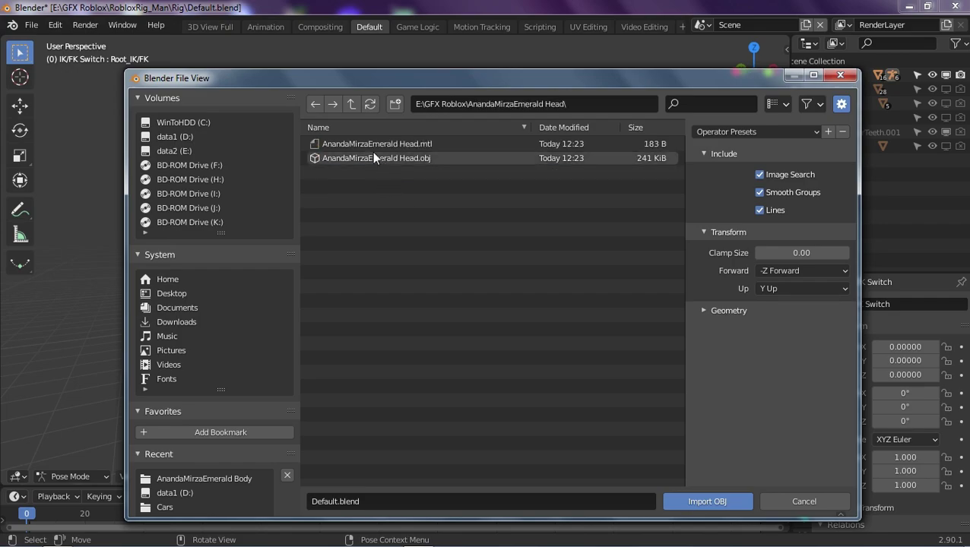
{"action": "double_click", "coordinate": [373, 158]}
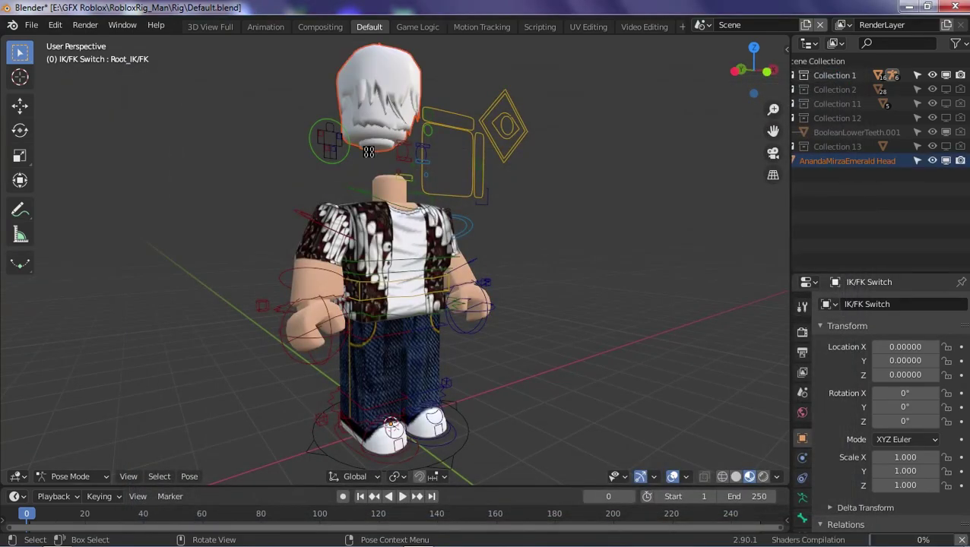
{"action": "key", "text": "ctrl+z"}
{"action": "left_click", "coordinate": [31, 26]}
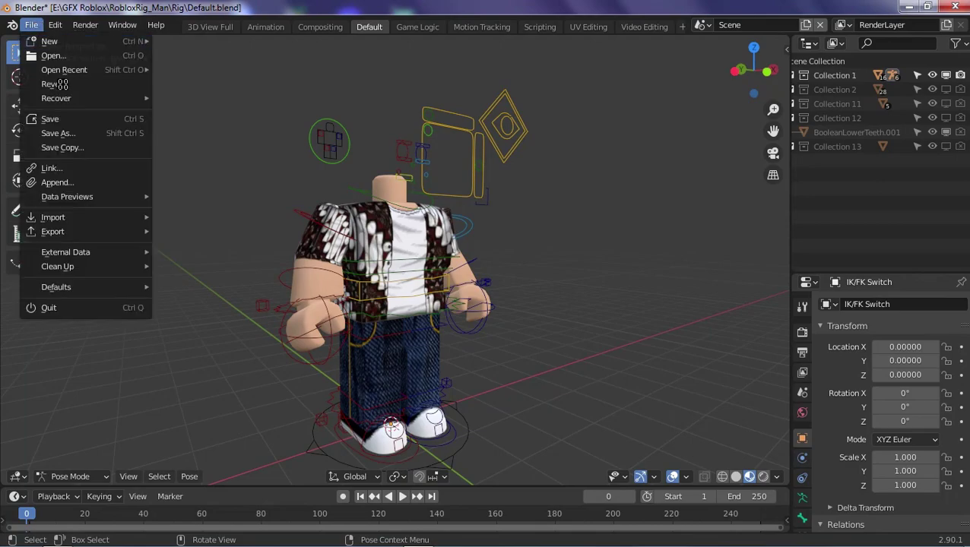
{"action": "left_click", "coordinate": [220, 316]}
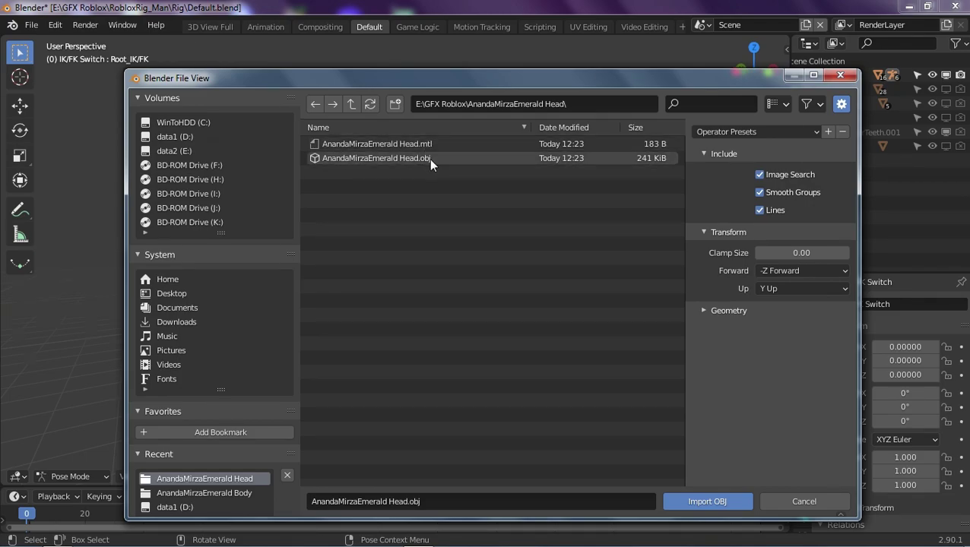
{"action": "double_click", "coordinate": [429, 158]}
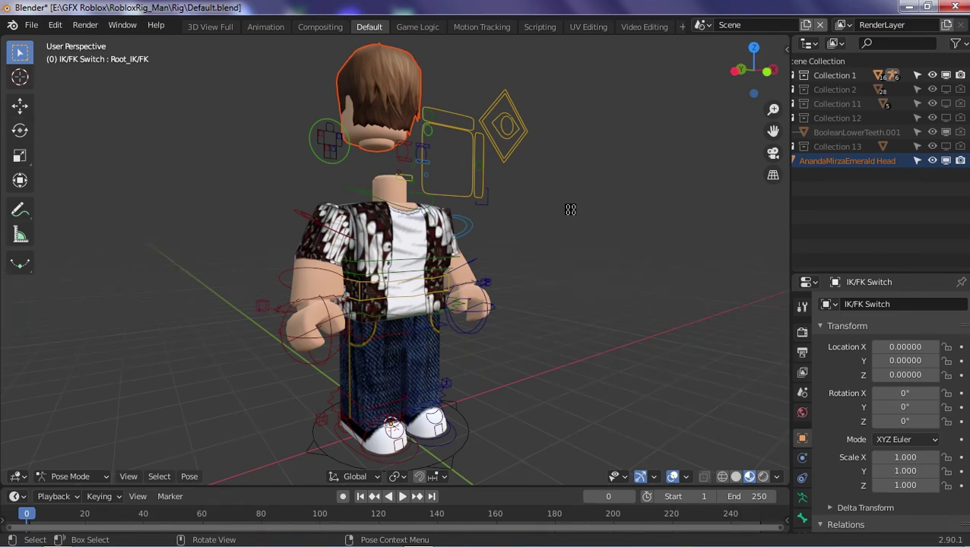
{"action": "key", "text": "shift+grave"}
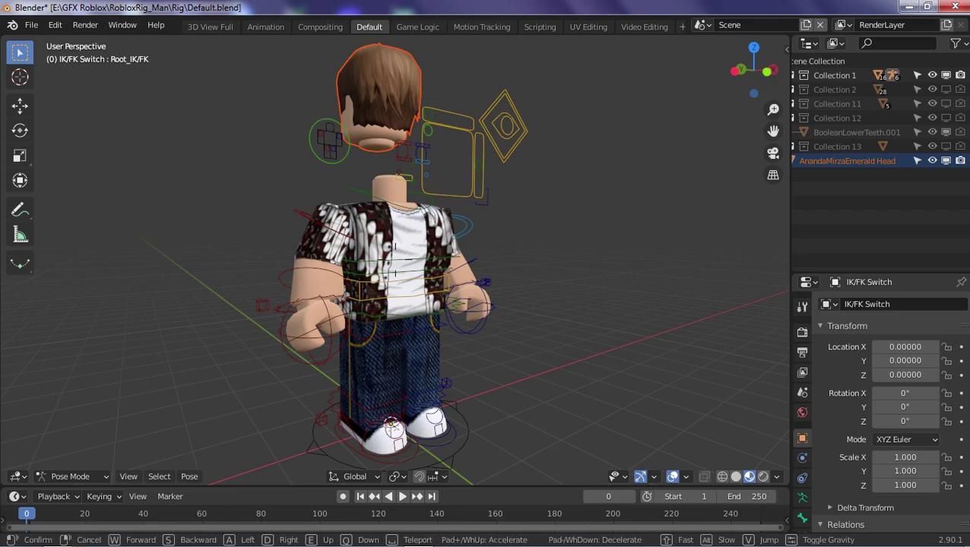
{"action": "key", "text": "w"}
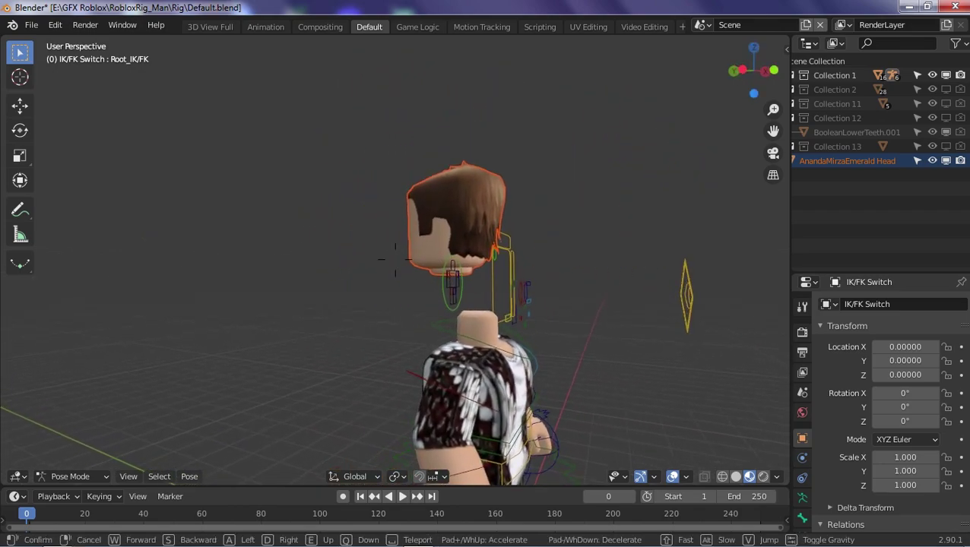
{"action": "key", "text": "s"}
{"action": "left_click", "coordinate": [388, 246]}
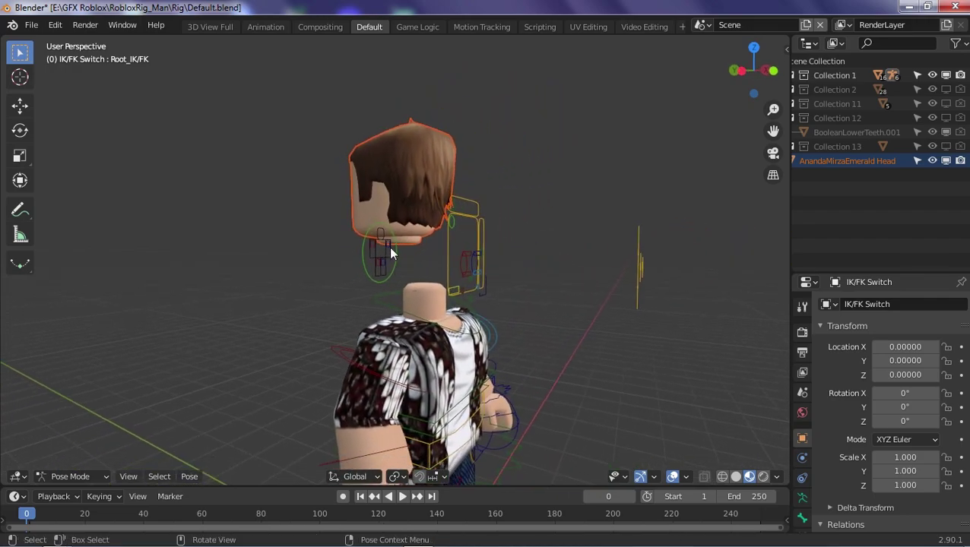
{"action": "left_click", "coordinate": [387, 198]}
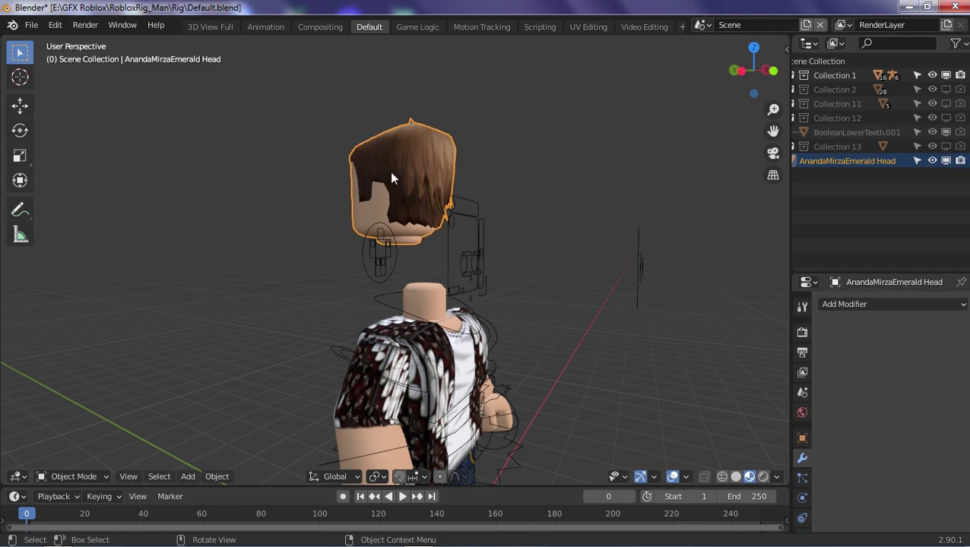
{"action": "key", "text": "r"}
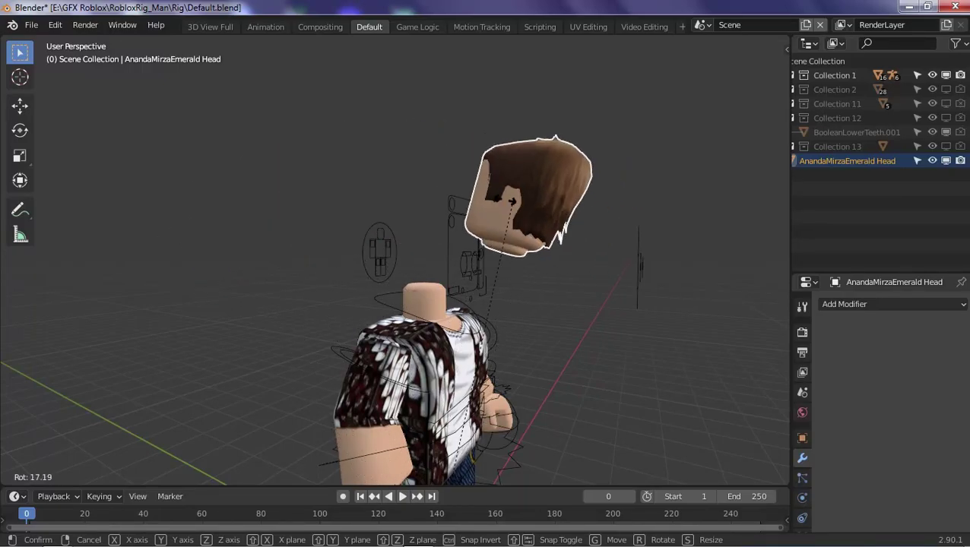
{"action": "key", "text": "Escape"}
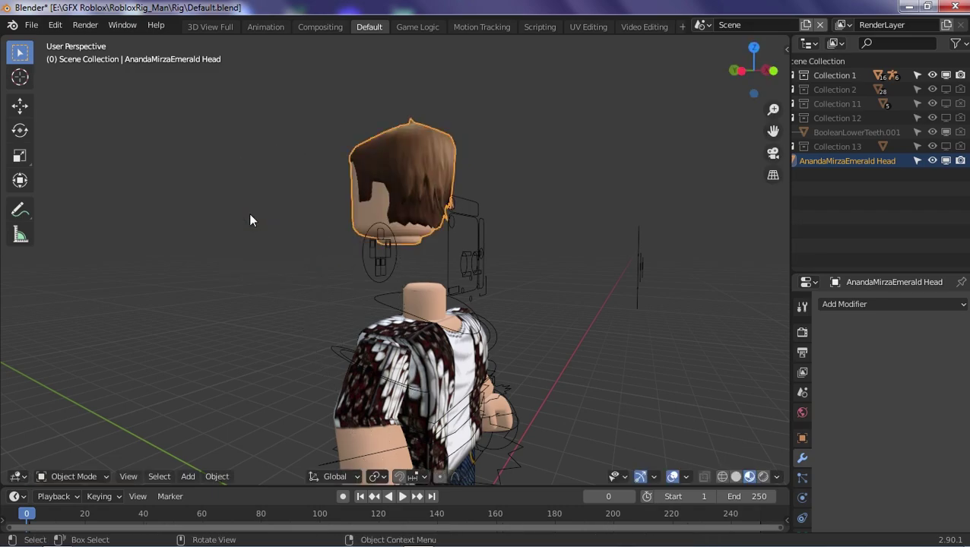
{"action": "key", "text": "r"}
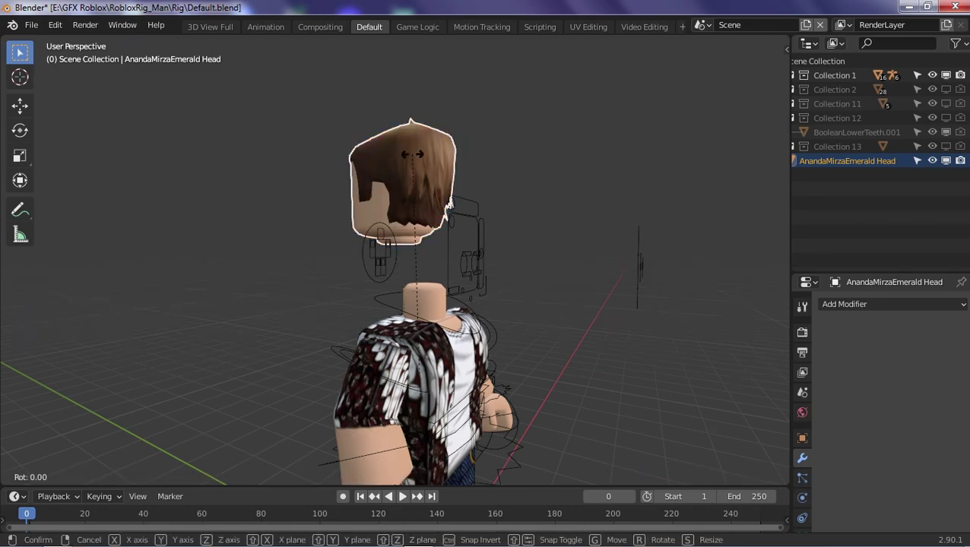
{"action": "key", "text": "z"}
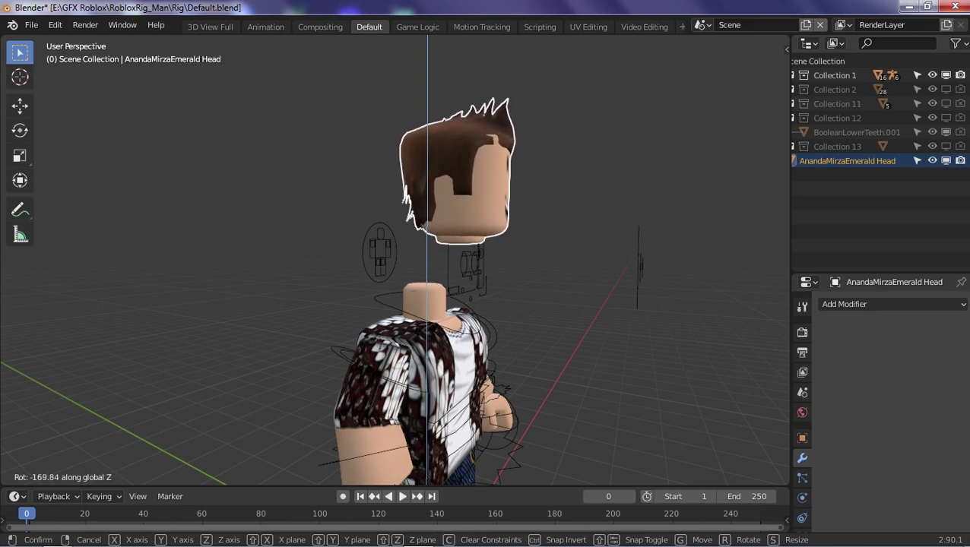
{"action": "right_click", "coordinate": [29, 61]}
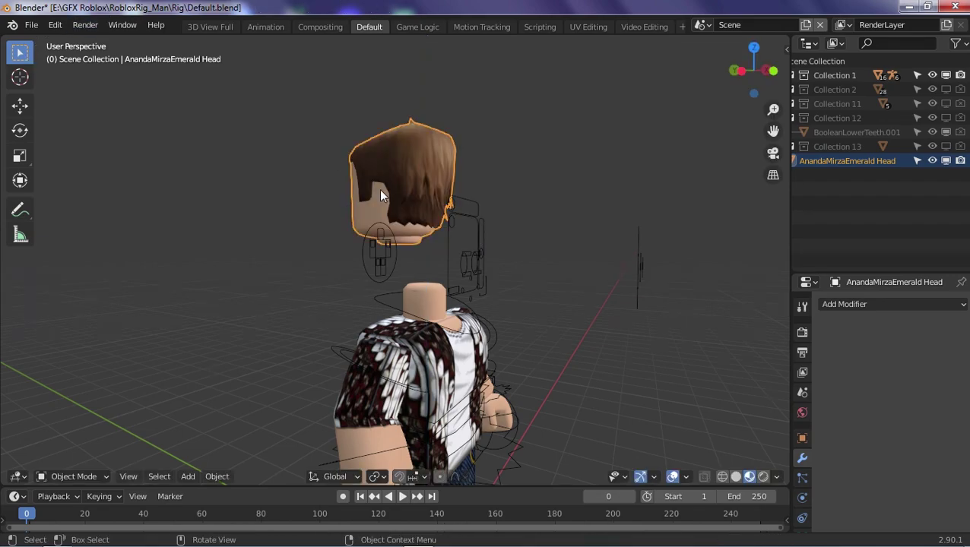
{"action": "key", "text": "r"}
{"action": "key", "text": "z"}
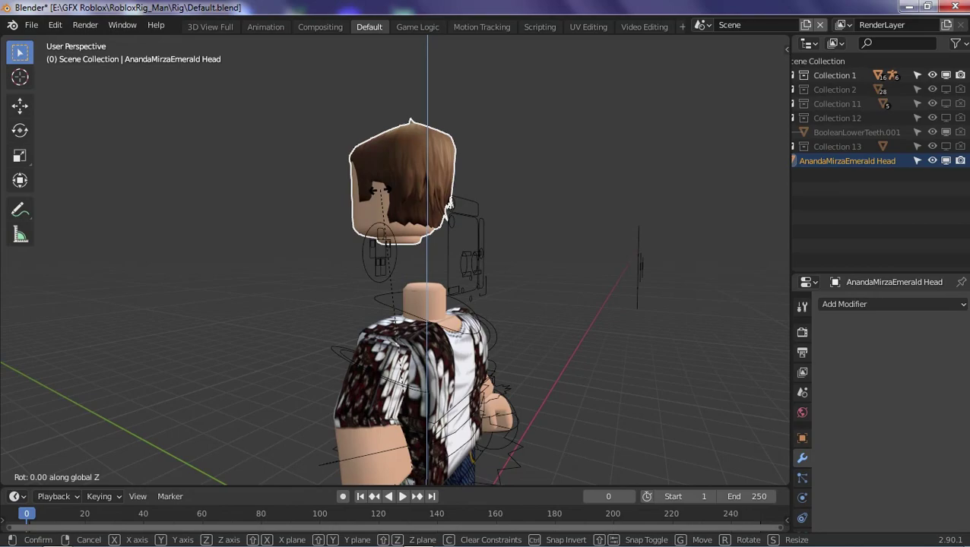
{"action": "type", "text": "90"}
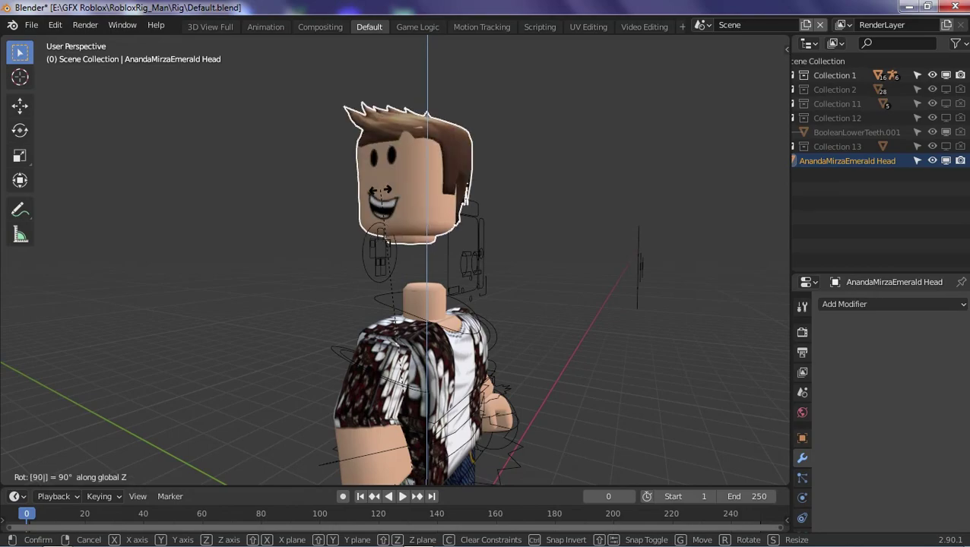
{"action": "key", "text": "BackSpace"}
{"action": "key", "text": "BackSpace"}
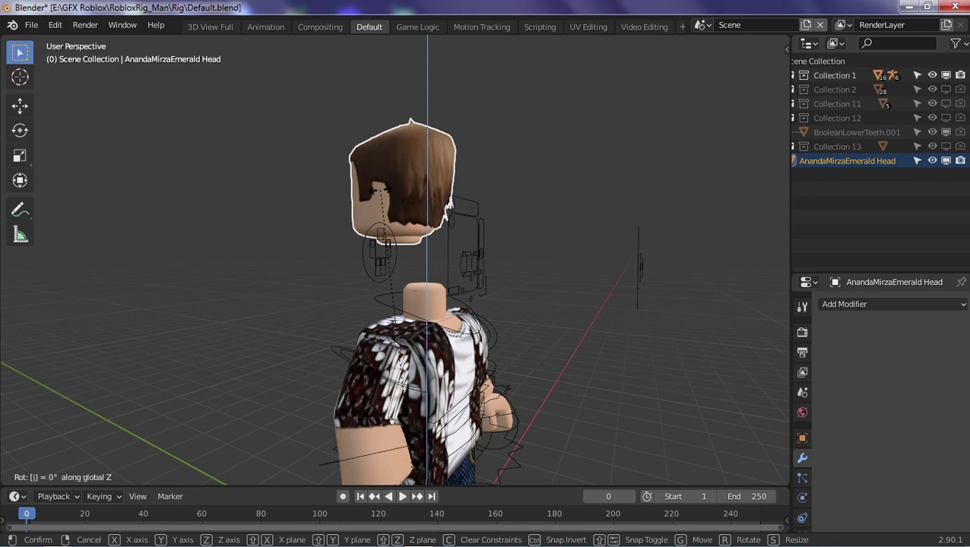
{"action": "type", "text": "180"}
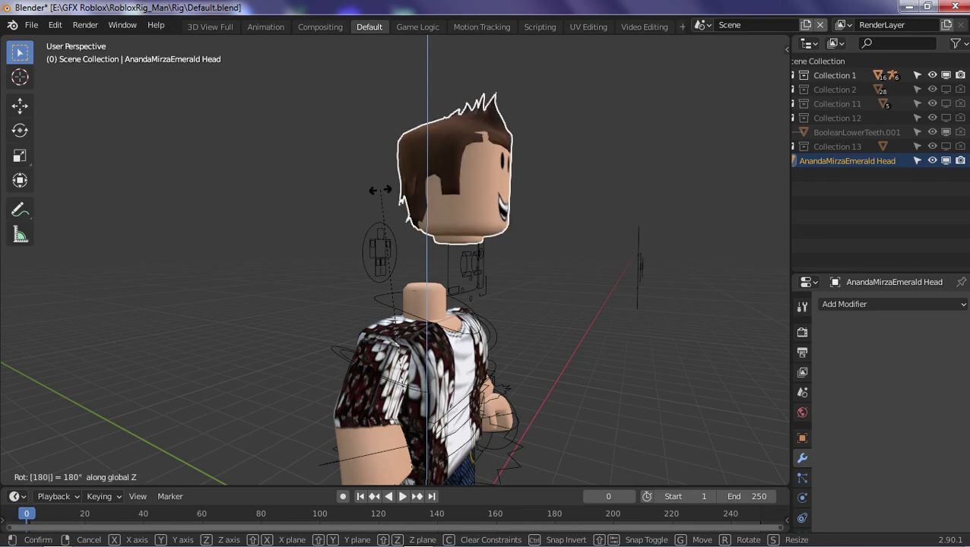
{"action": "key", "text": "Return"}
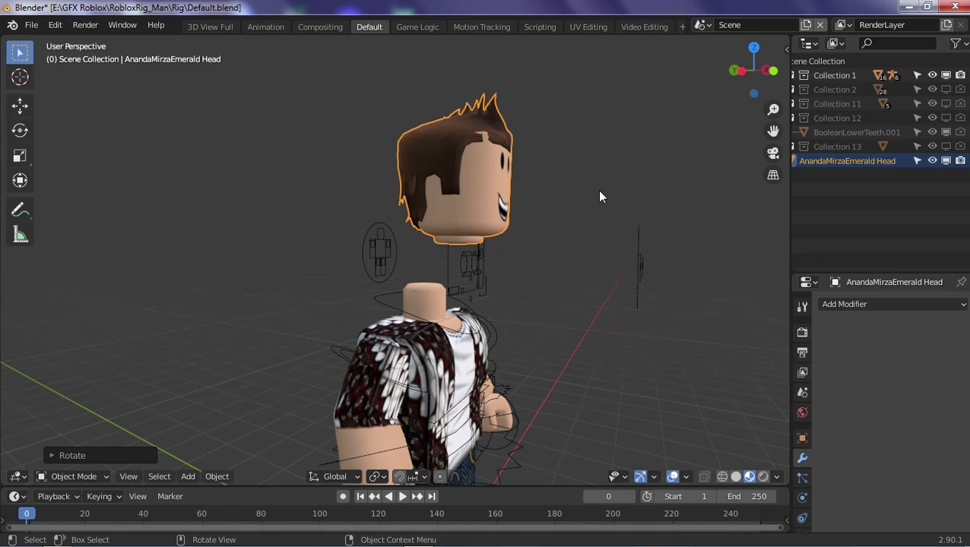
{"action": "left_click", "coordinate": [646, 186]}
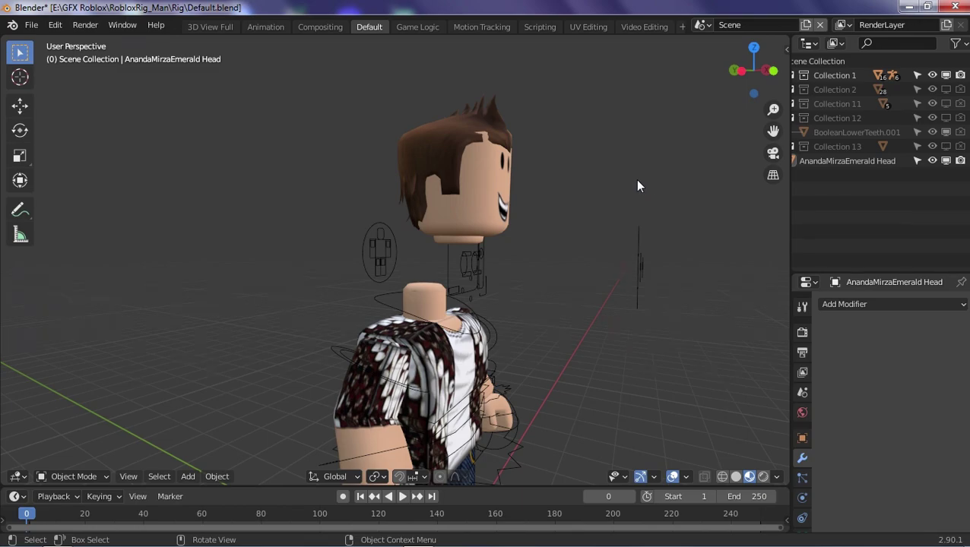
- Reframe the character in a front three-quarter view and select the custom head
{"action": "scroll", "coordinate": [636, 182], "scroll_direction": "down", "scroll_amount": 2}
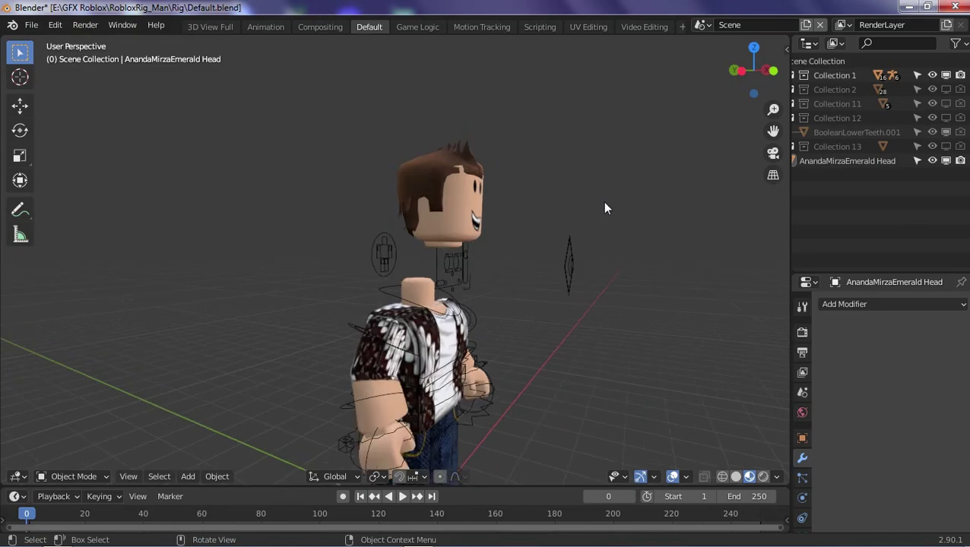
{"action": "key", "text": "shift+grave"}
{"action": "key", "text": "w"}
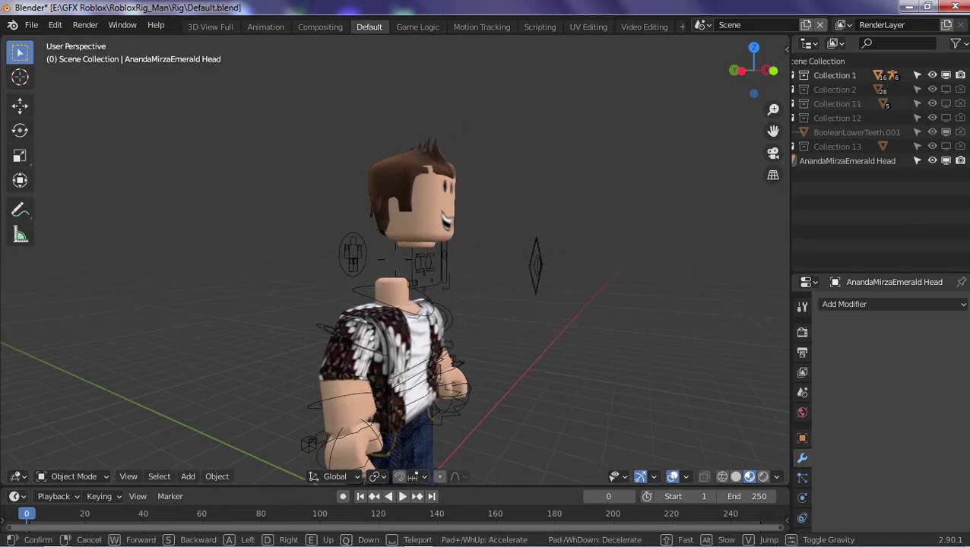
{"action": "key", "text": "w"}
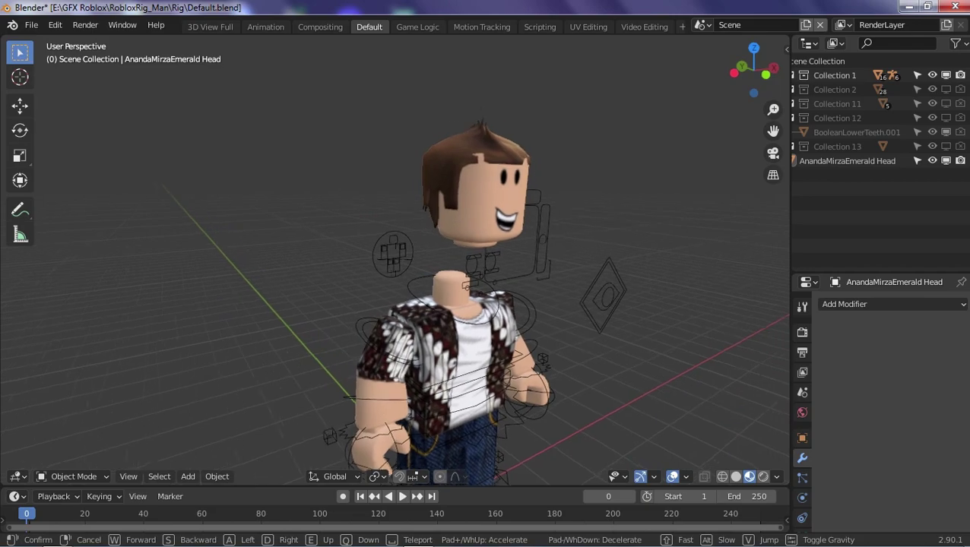
{"action": "key", "text": "s"}
{"action": "left_click", "coordinate": [420, 231]}
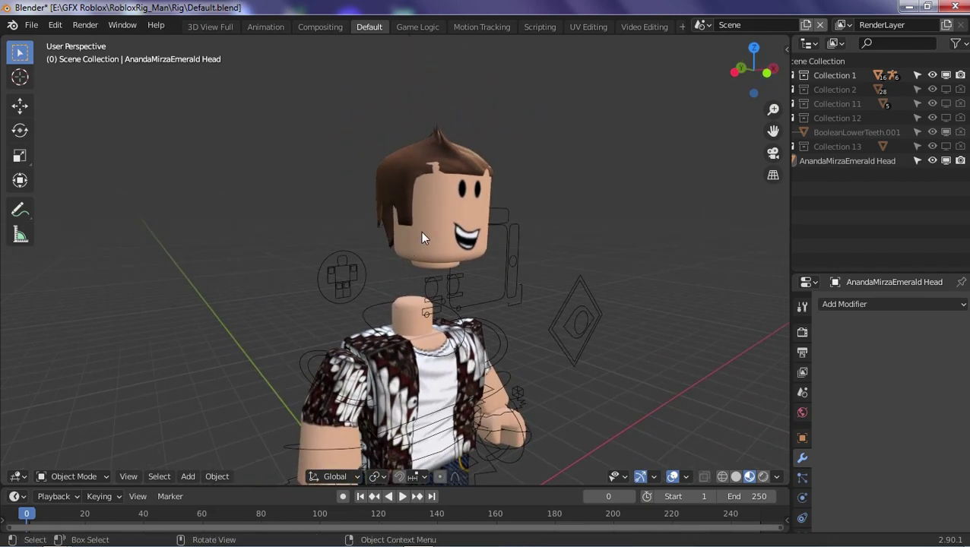
{"action": "left_click", "coordinate": [432, 199]}
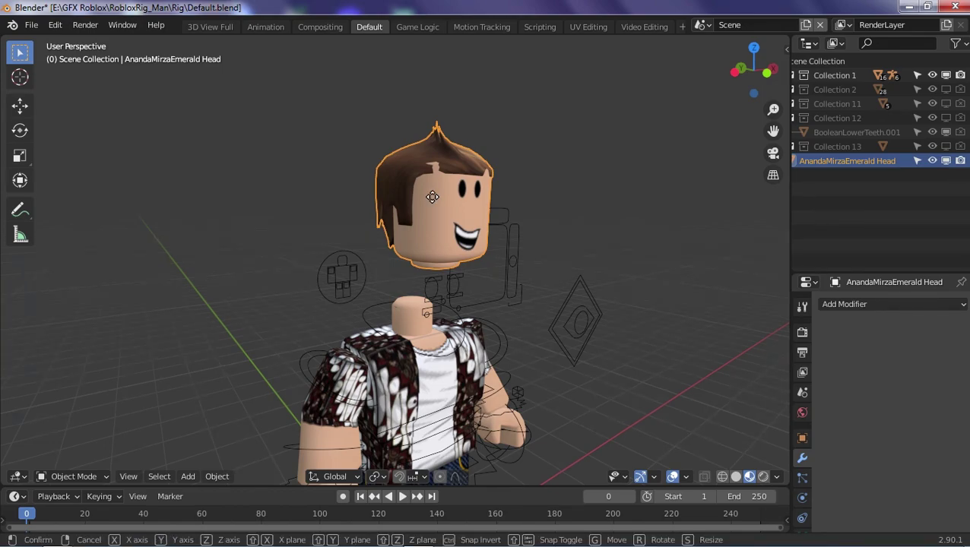
- Lower the head along Z toward the neck
{"action": "key", "text": "g"}
{"action": "key", "text": "z"}
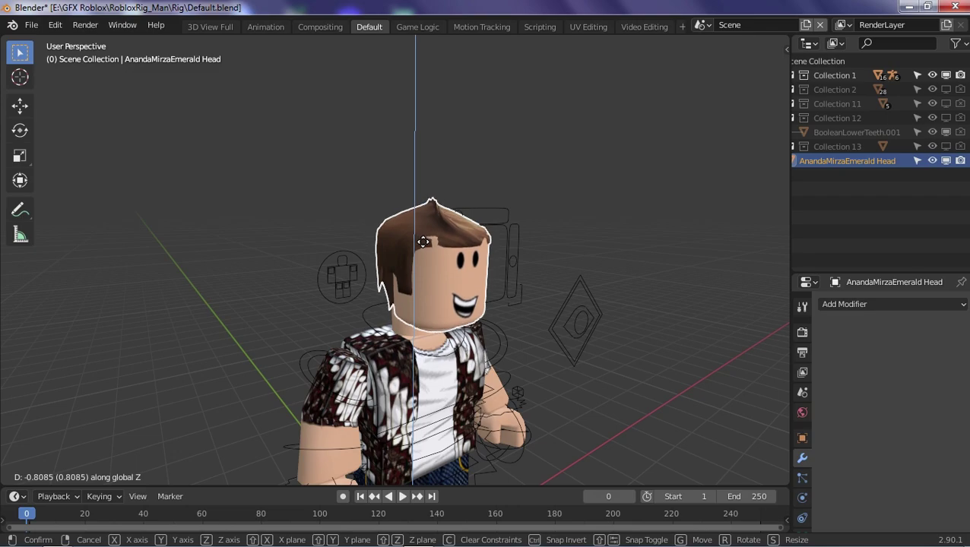
{"action": "left_click", "coordinate": [423, 242]}
- From a side view, shift the head along Y back over the neck
{"action": "key", "text": "shift"}
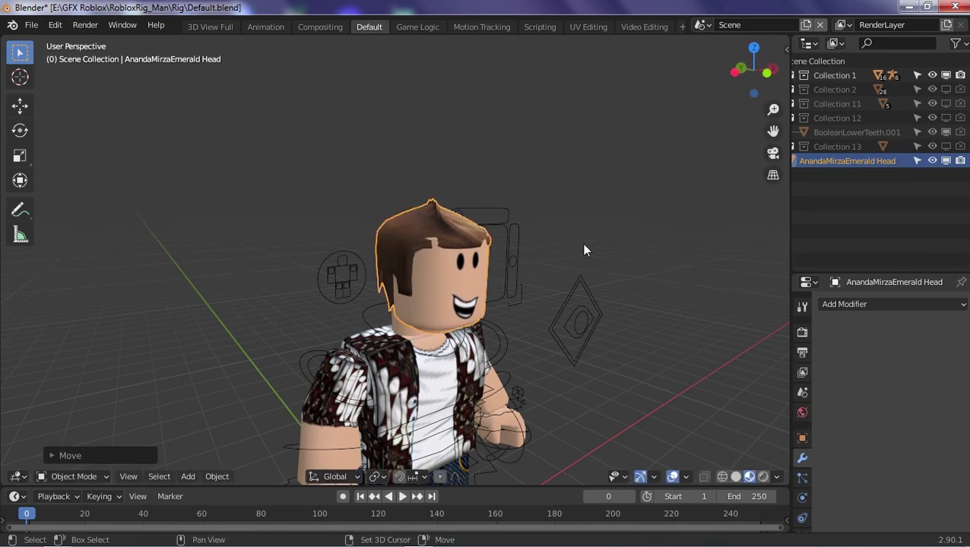
{"action": "key", "text": "shift+grave"}
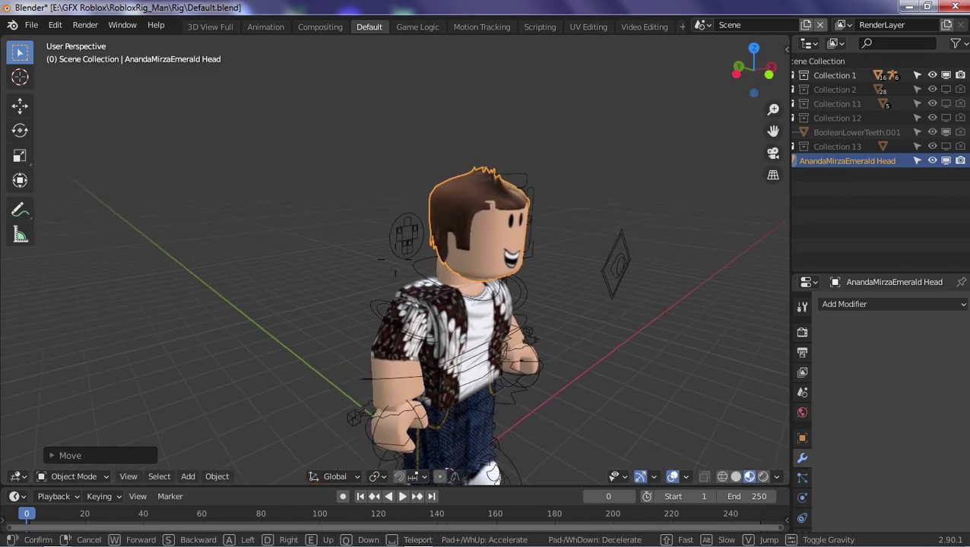
{"action": "key", "text": "a"}
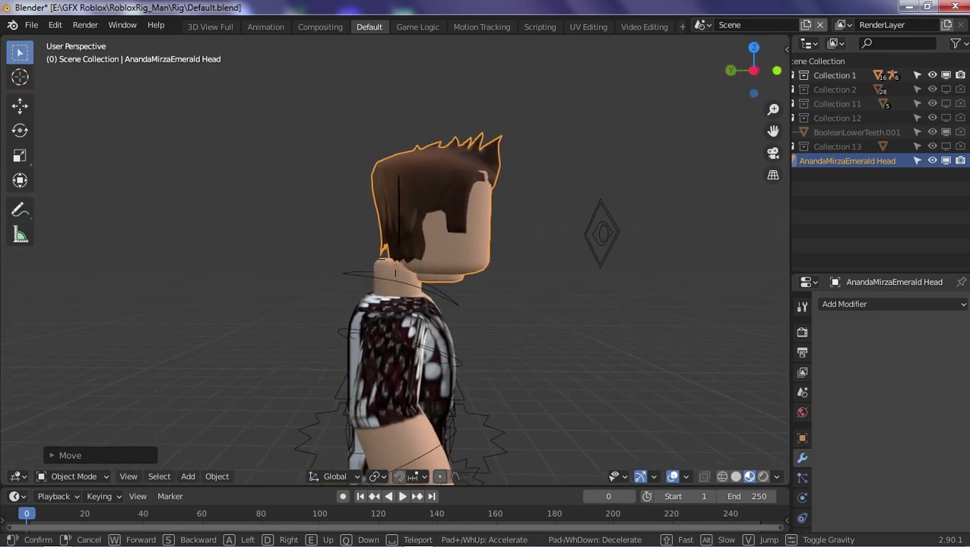
{"action": "left_click", "coordinate": [394, 259]}
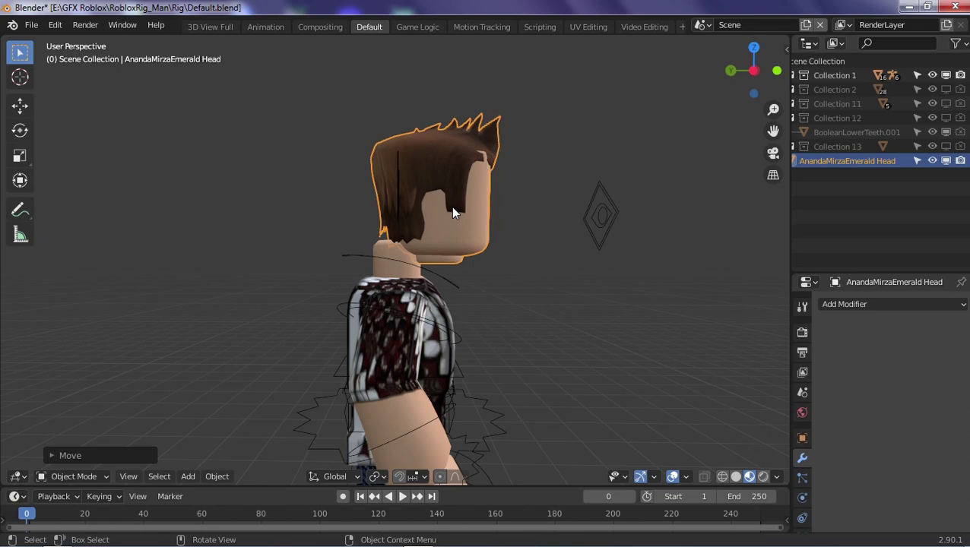
{"action": "key", "text": "g"}
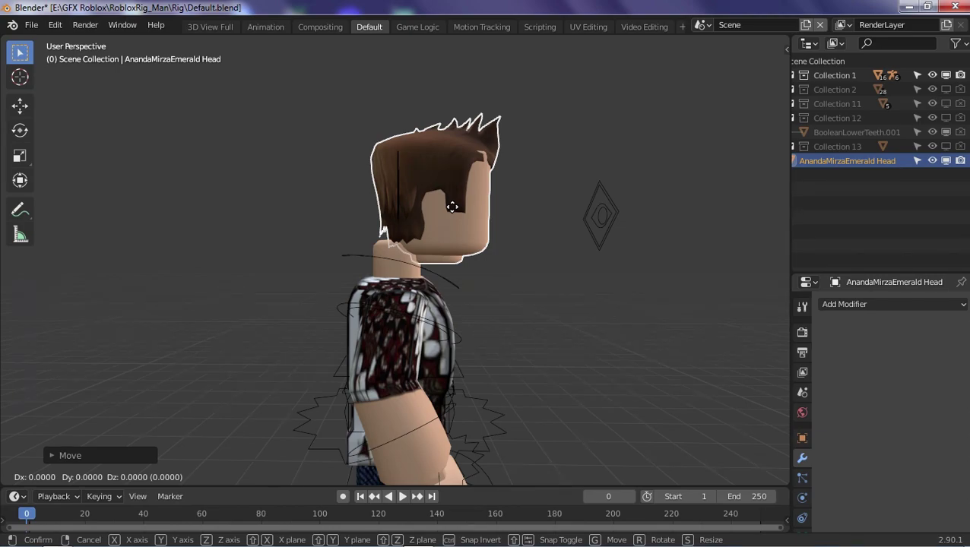
{"action": "key", "text": "x"}
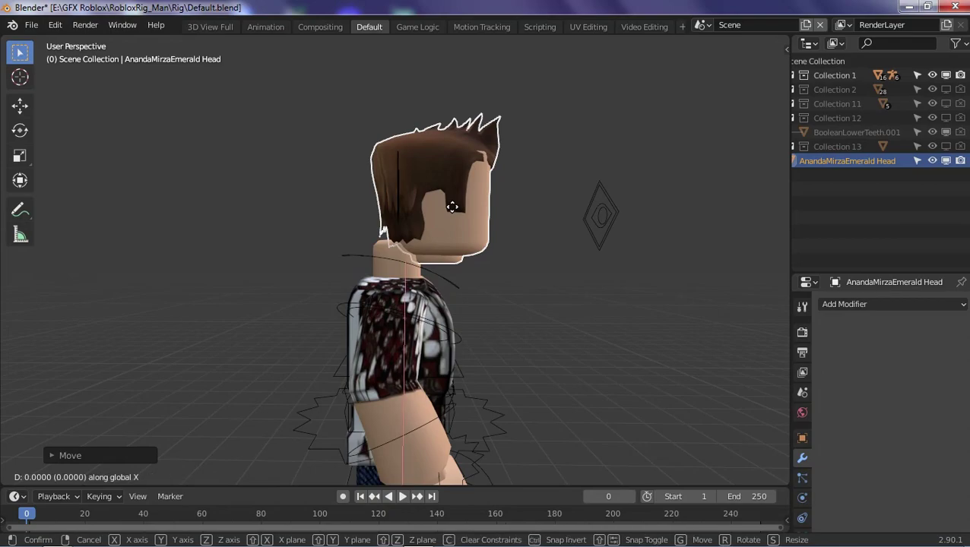
{"action": "key", "text": "y"}
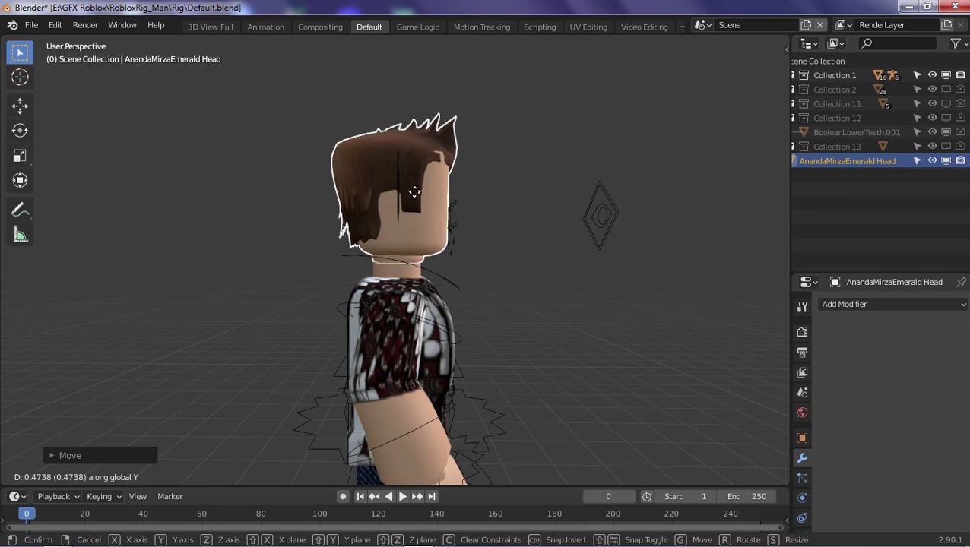
{"action": "left_click", "coordinate": [519, 284]}
- From the front, lower the head further along Z onto the shoulders and deselect it
{"action": "key", "text": "alt+a"}
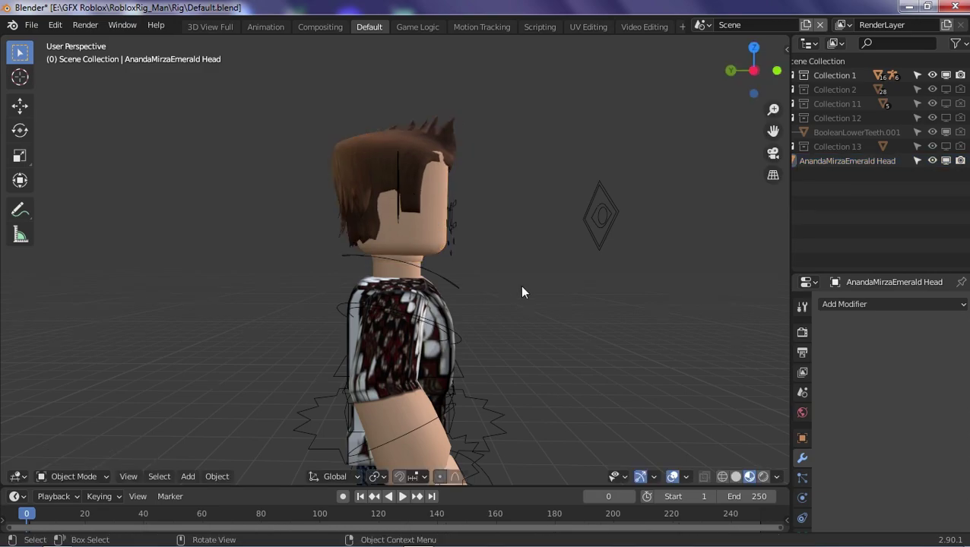
{"action": "key", "text": "shift+grave"}
{"action": "key", "text": "d"}
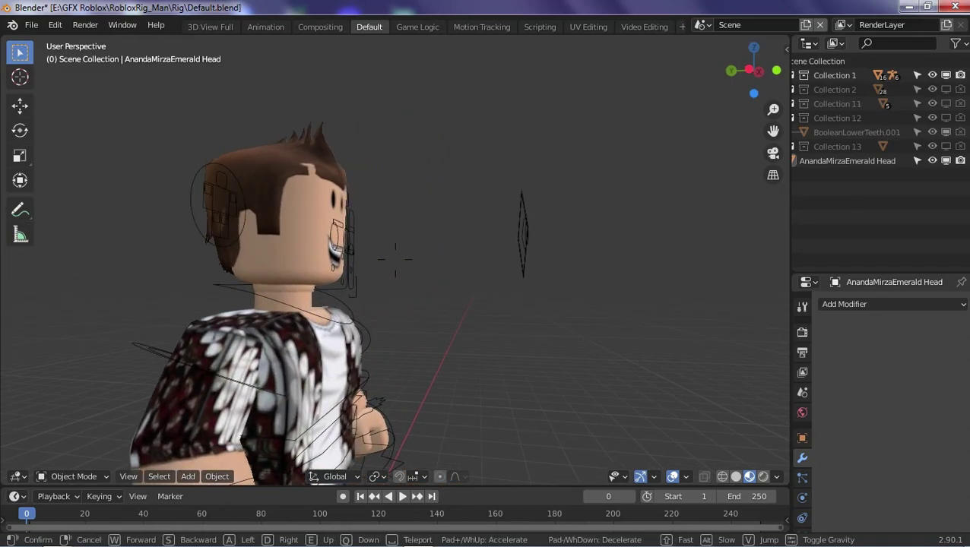
{"action": "left_click", "coordinate": [336, 170]}
{"action": "left_click", "coordinate": [342, 168]}
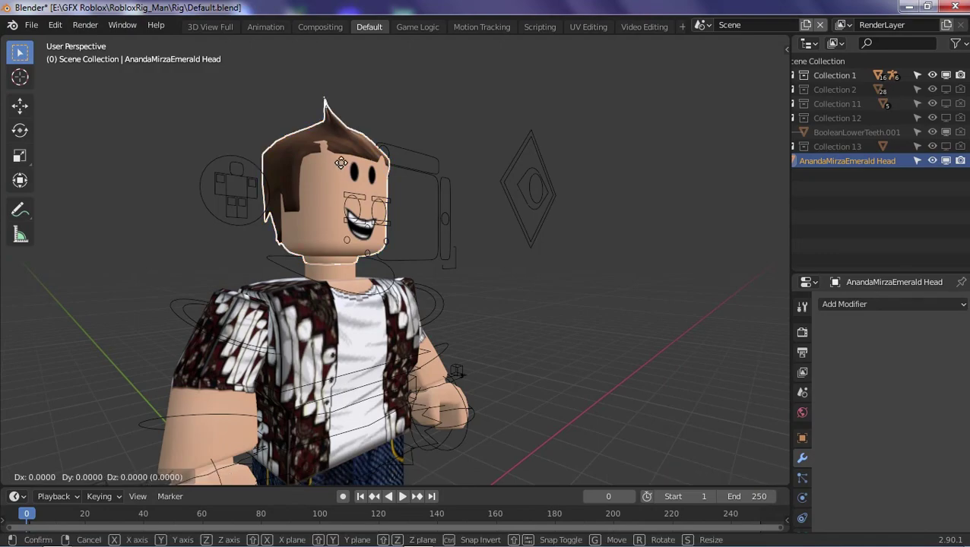
{"action": "key", "text": "z"}
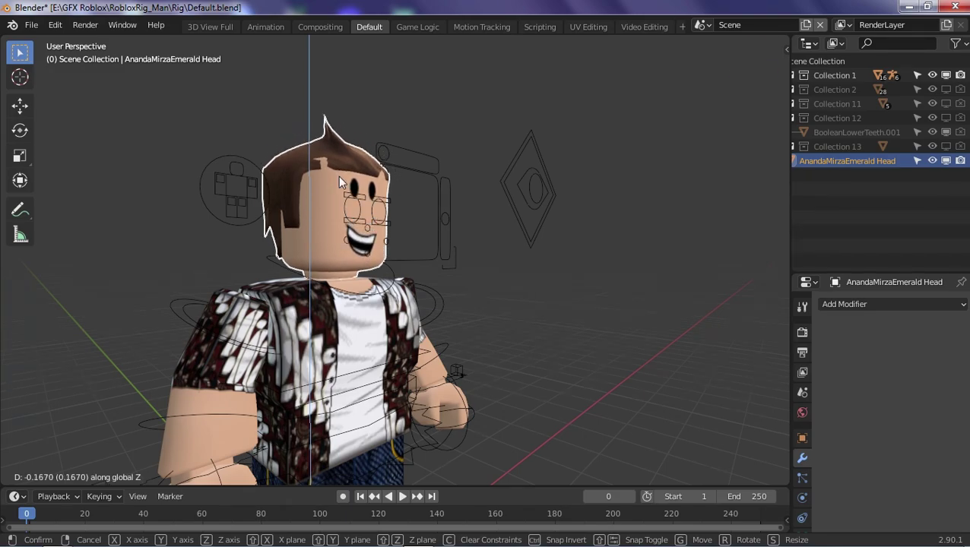
{"action": "left_click", "coordinate": [338, 176]}
{"action": "left_click", "coordinate": [589, 348]}
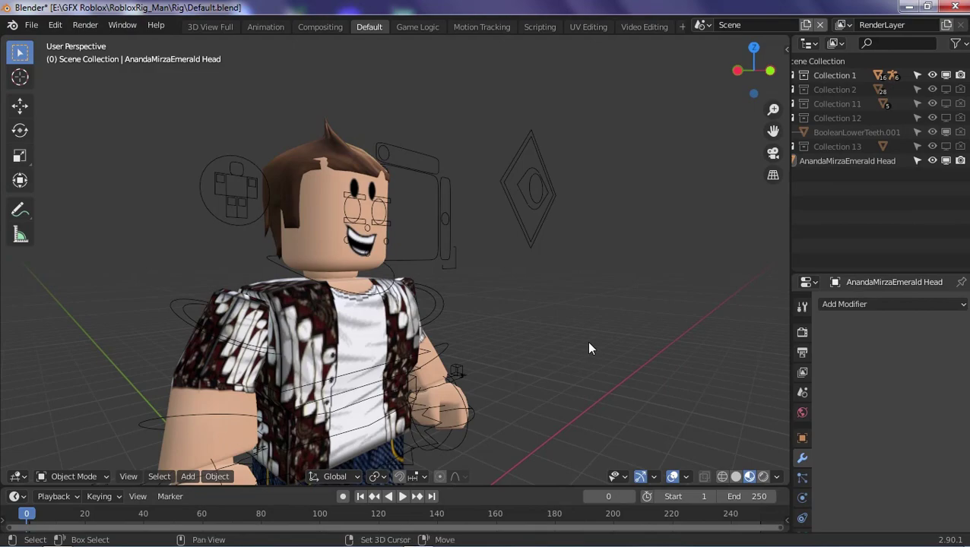
{"action": "key", "text": "shift+grave"}
{"action": "key", "text": "w"}
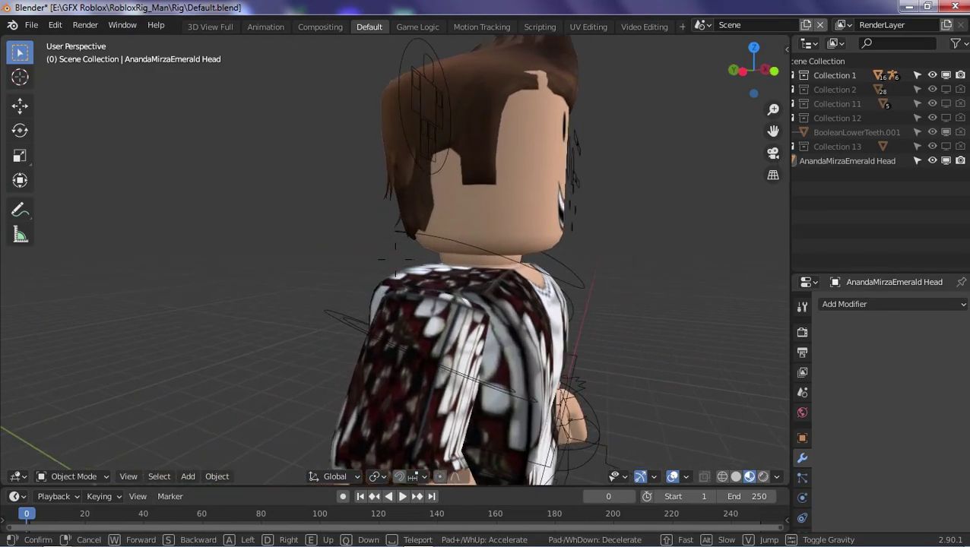
{"action": "key", "text": "s"}
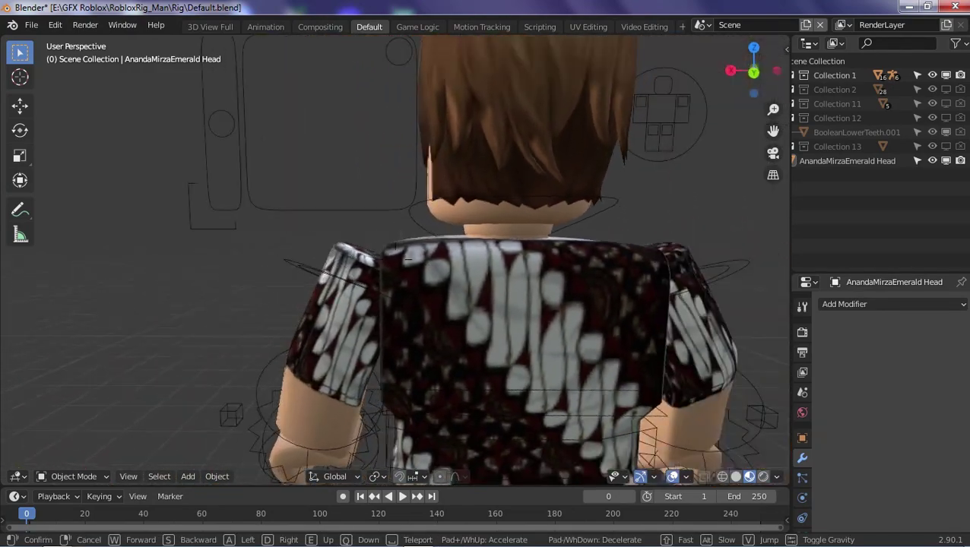
{"action": "key", "text": "a"}
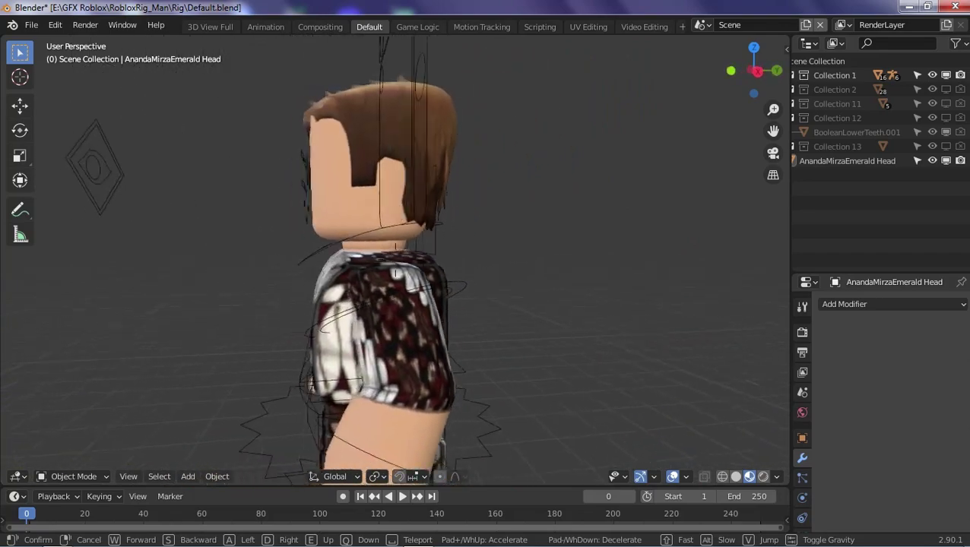
{"action": "key", "text": "a"}
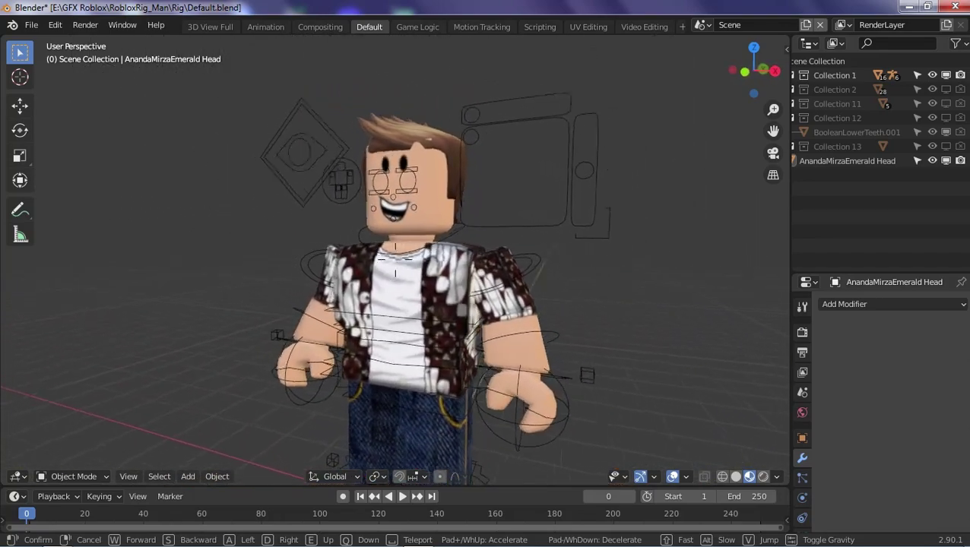
{"action": "left_click", "coordinate": [394, 258]}
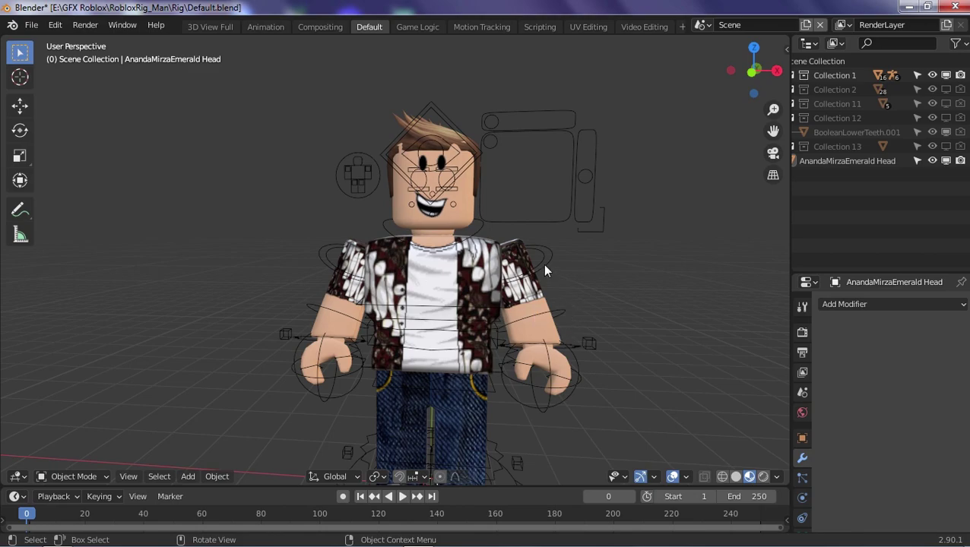
- Put the armature in Pose Mode and make R.UpperArm the active bone
{"action": "left_click", "coordinate": [402, 394]}
{"action": "key", "text": "ctrl+Tab"}
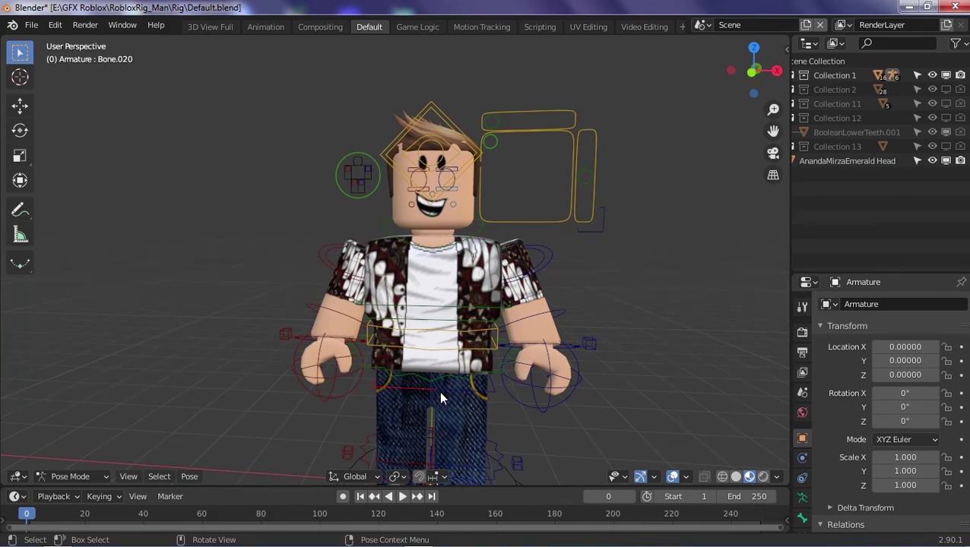
{"action": "left_click", "coordinate": [439, 389]}
{"action": "left_click", "coordinate": [395, 395]}
{"action": "left_click", "coordinate": [442, 391]}
{"action": "left_click", "coordinate": [421, 388]}
{"action": "left_click", "coordinate": [336, 314]}
{"action": "left_click", "coordinate": [341, 275]}
{"action": "left_click", "coordinate": [326, 310]}
{"action": "left_click", "coordinate": [335, 278]}
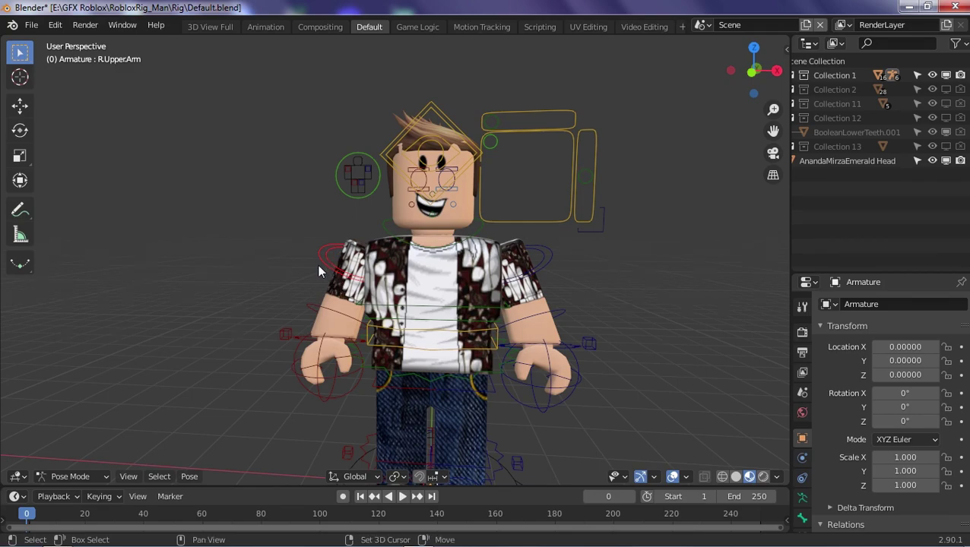
- Try Z and Y rotations on R.UpperArm, then undo the raised arm pose
{"action": "key", "text": "shift+grave"}
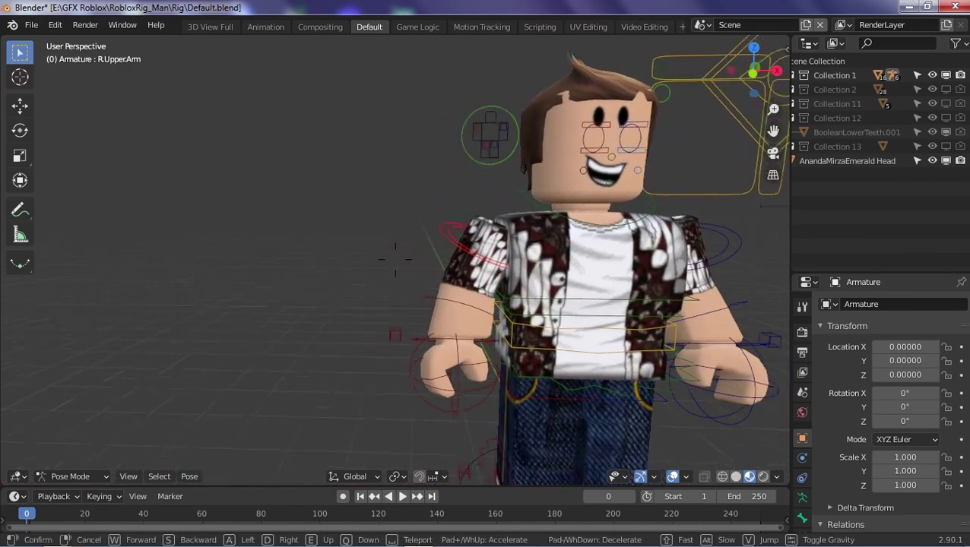
{"action": "left_click", "coordinate": [461, 241]}
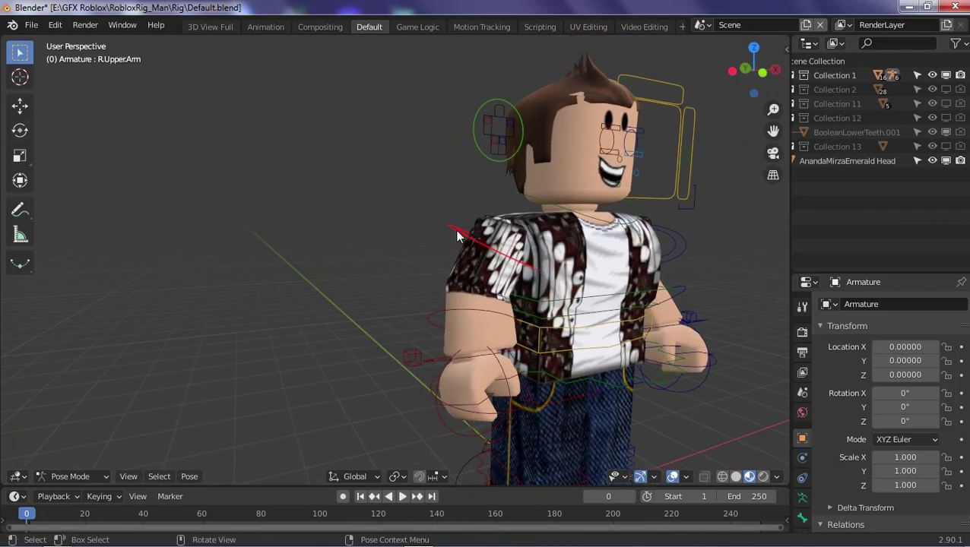
{"action": "key", "text": "r"}
{"action": "key", "text": "z"}
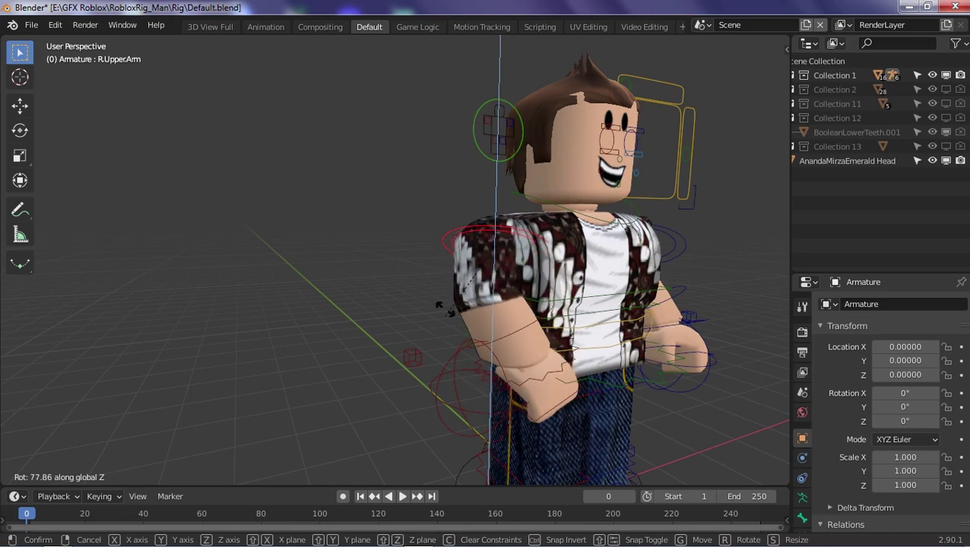
{"action": "right_click", "coordinate": [477, 261]}
{"action": "key", "text": "r"}
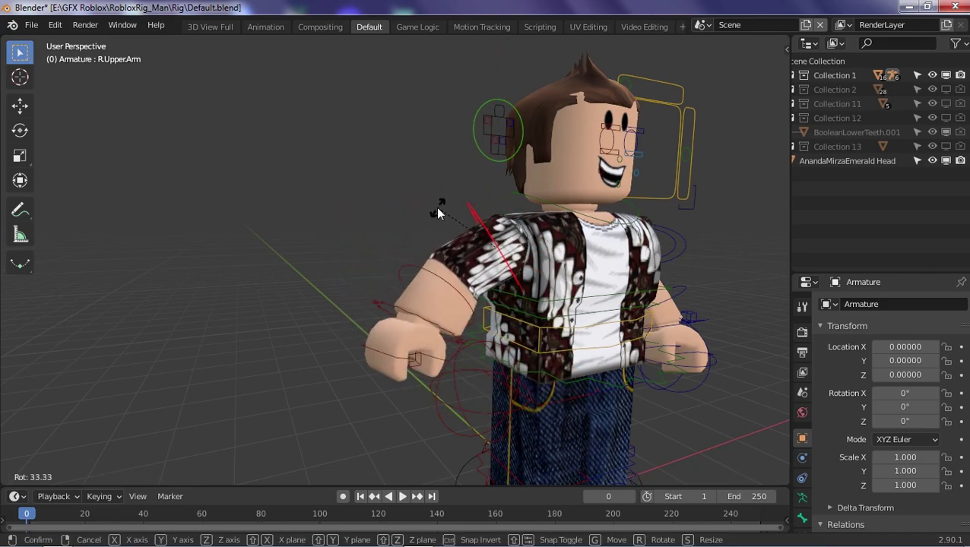
{"action": "right_click", "coordinate": [466, 230]}
{"action": "key", "text": "r"}
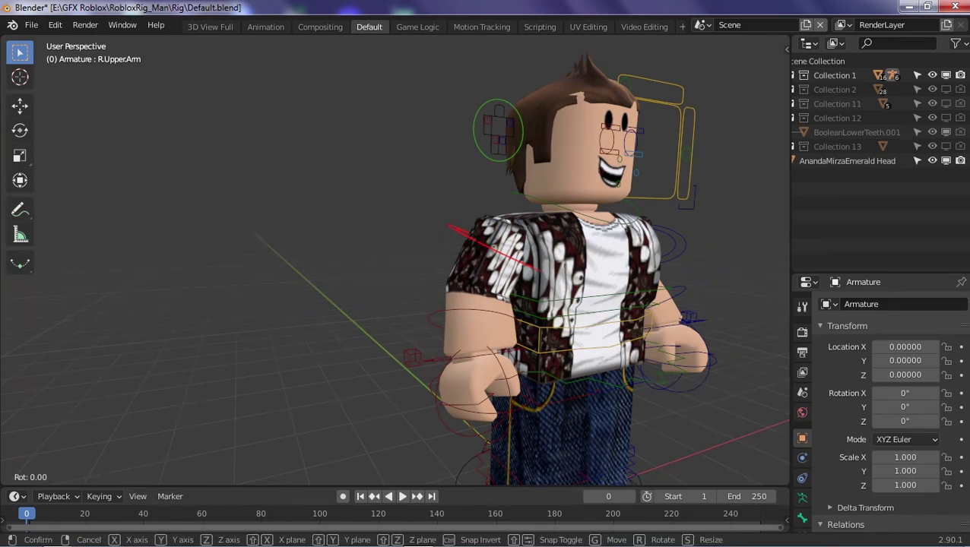
{"action": "key", "text": "y"}
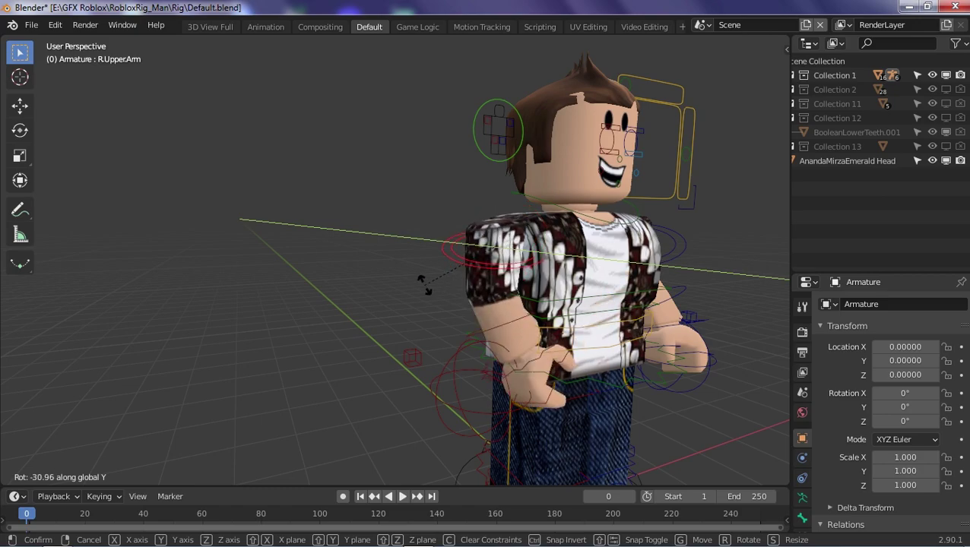
{"action": "left_click", "coordinate": [444, 214]}
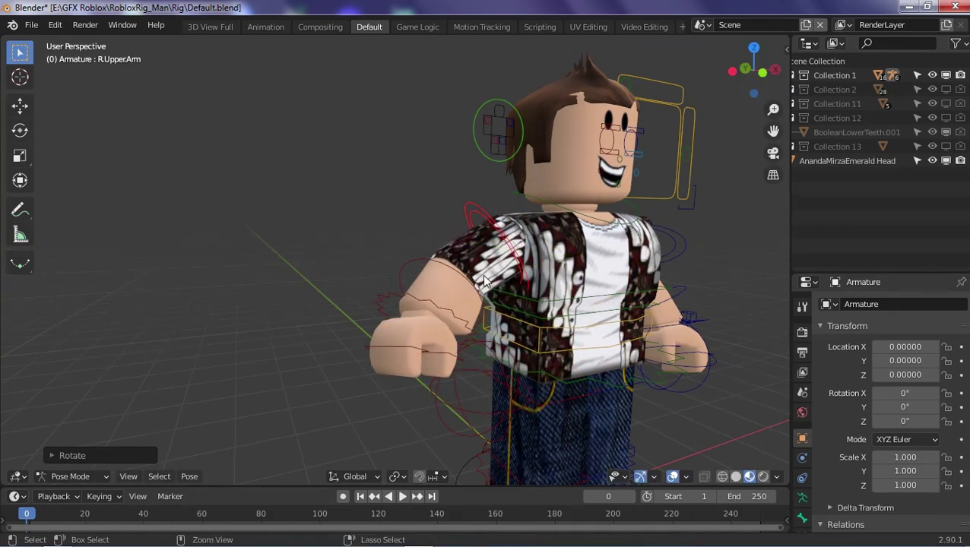
{"action": "key", "text": "ctrl+z"}
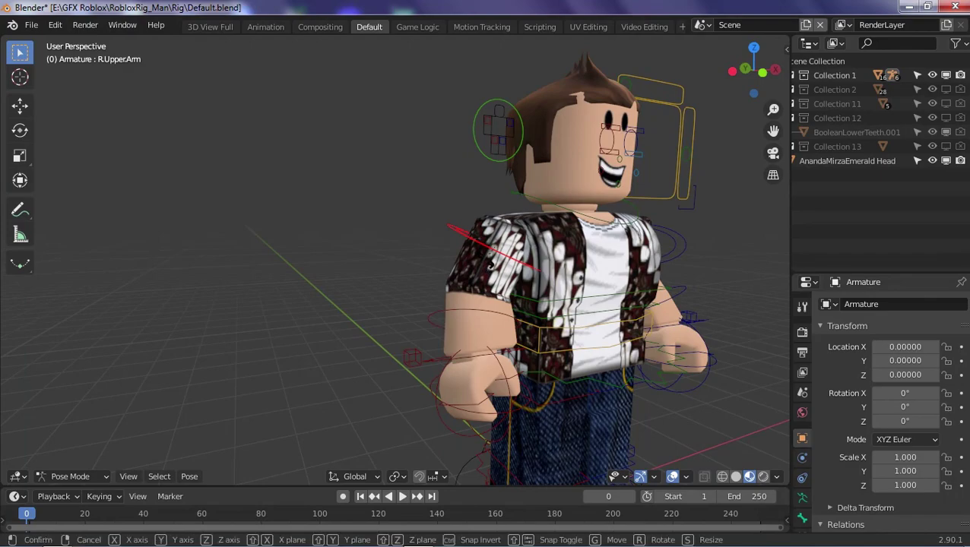
- Rotate R.UpperArm about -44.56° around X so the right arm reaches forward
{"action": "key", "text": "r"}
{"action": "key", "text": "x"}
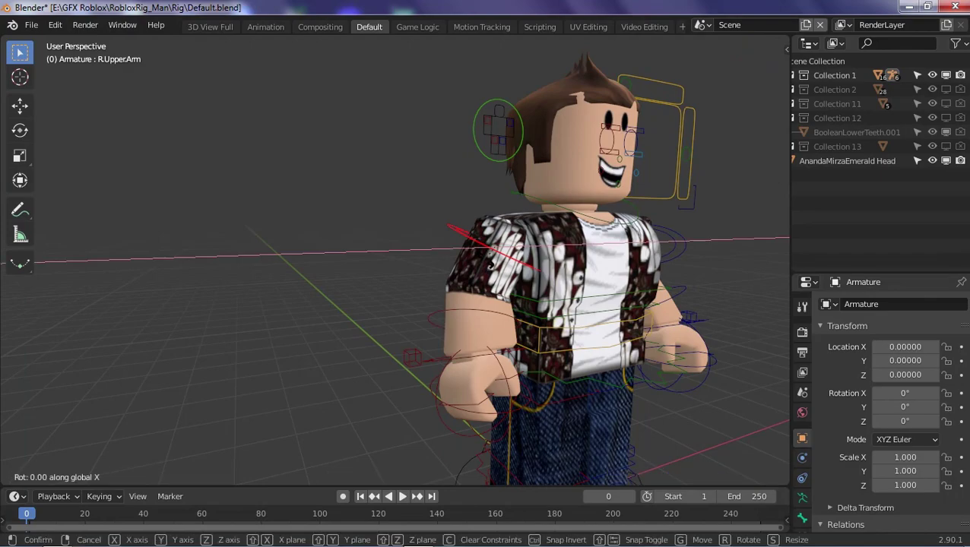
{"action": "right_click", "coordinate": [505, 267]}
{"action": "key", "text": "r"}
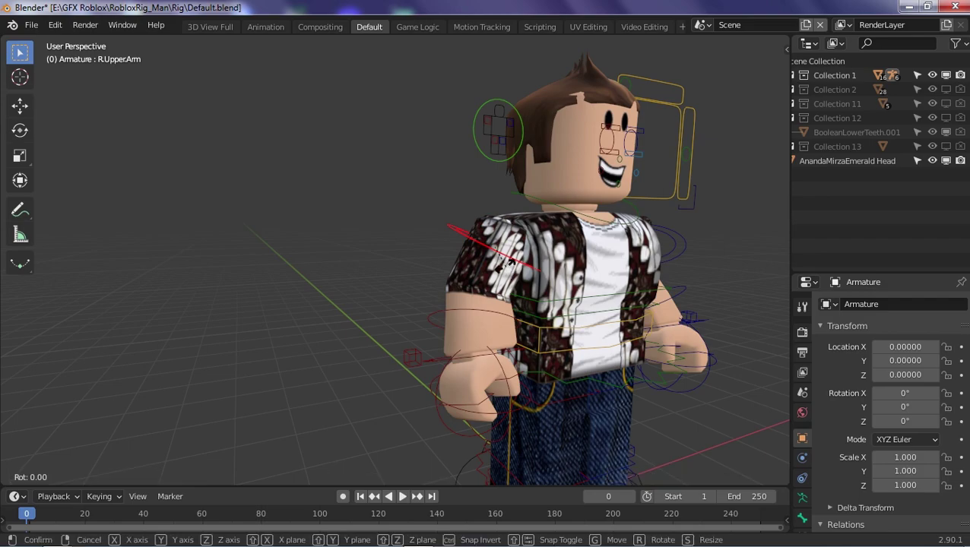
{"action": "key", "text": "x"}
{"action": "right_click", "coordinate": [472, 259]}
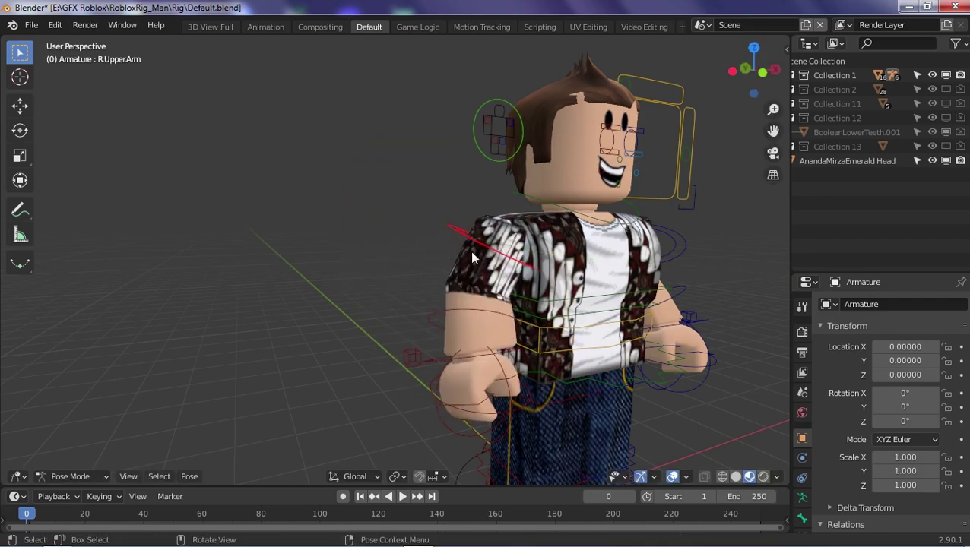
{"action": "key", "text": "r"}
{"action": "key", "text": "z"}
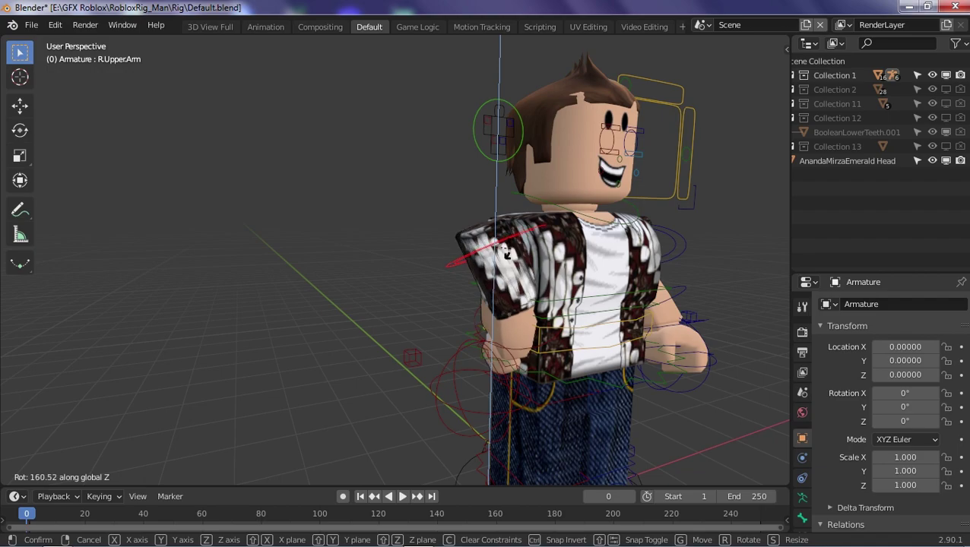
{"action": "left_click", "coordinate": [502, 284]}
{"action": "key", "text": "r"}
{"action": "key", "text": "x"}
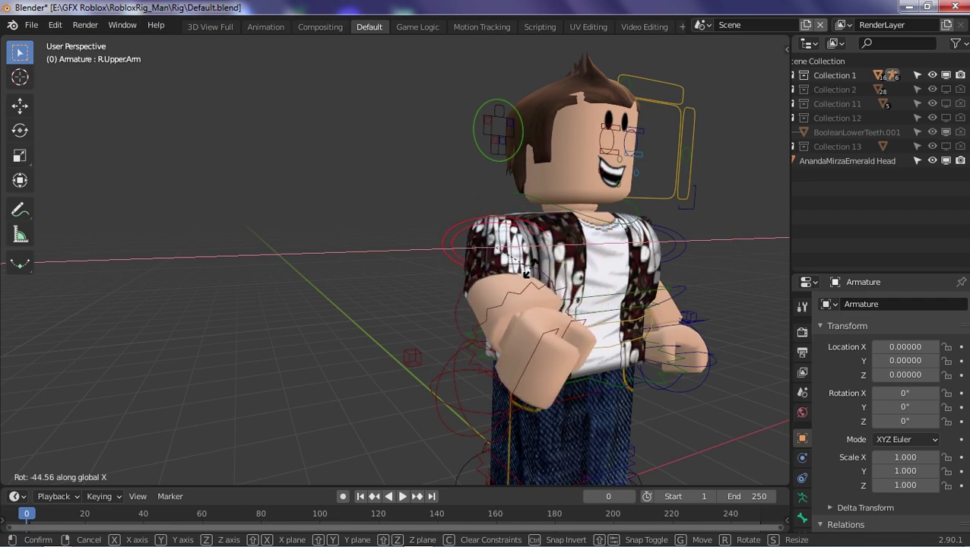
{"action": "left_click", "coordinate": [679, 320]}
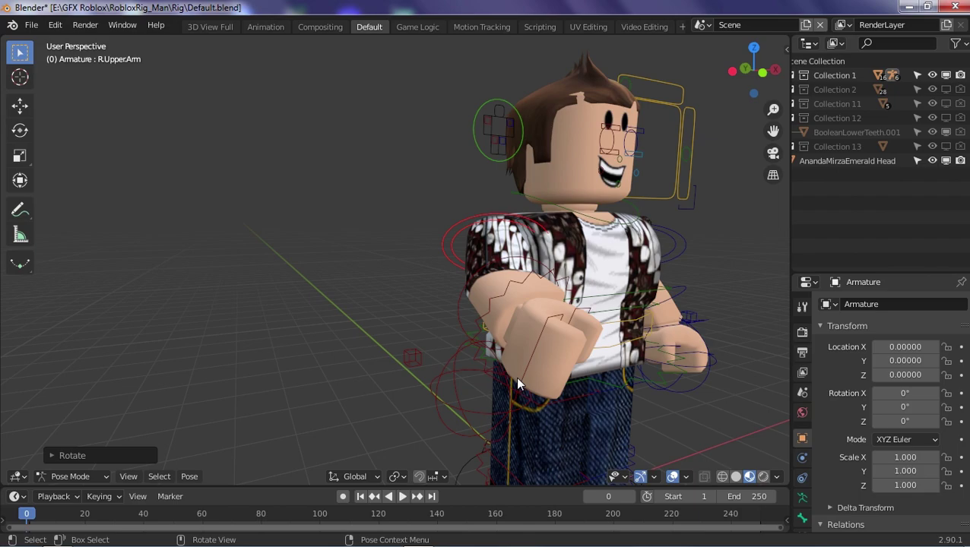
{"action": "key", "text": "shift+grave"}
- Raise the left upper arm forward by rotating it around X
{"action": "key", "text": "w"}
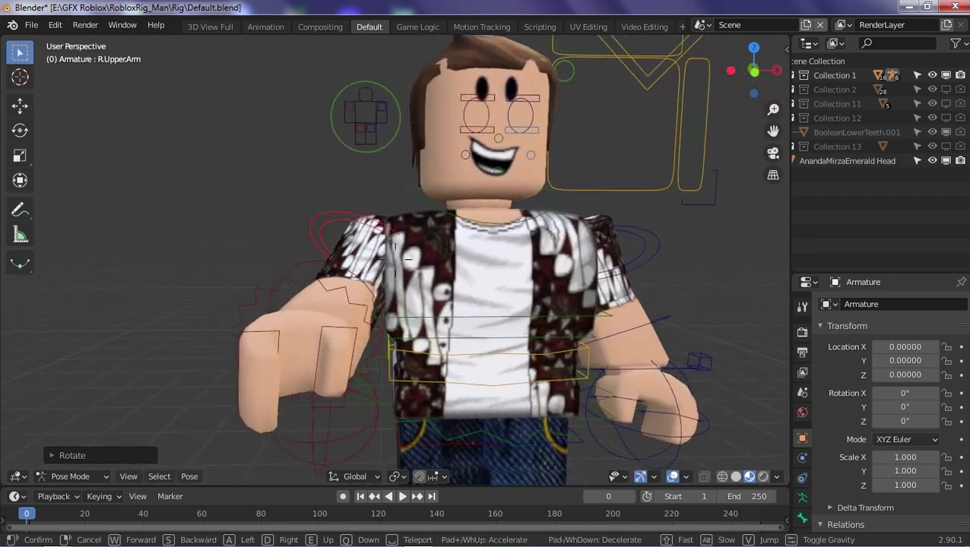
{"action": "left_click", "coordinate": [435, 261]}
{"action": "left_click", "coordinate": [535, 232]}
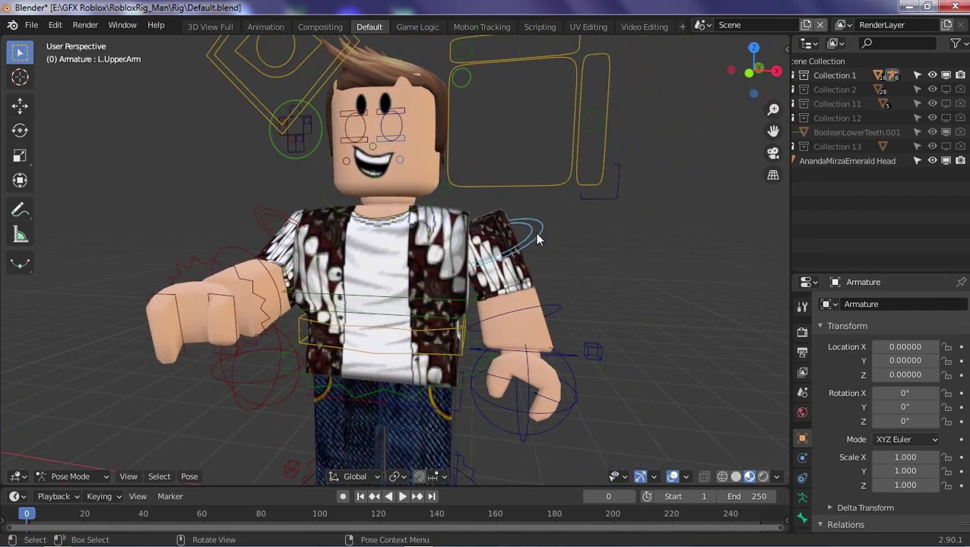
{"action": "key", "text": "r"}
{"action": "key", "text": "x"}
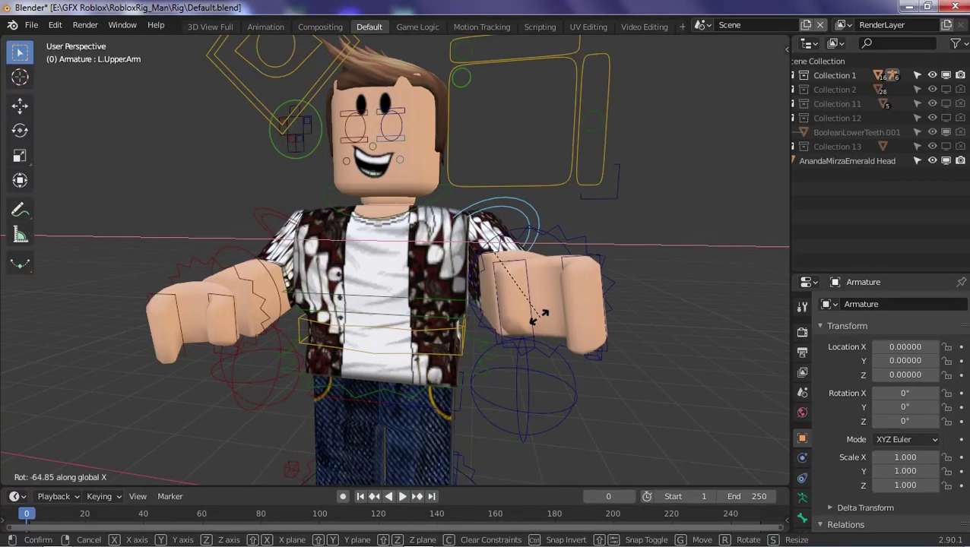
{"action": "left_click", "coordinate": [517, 289]}
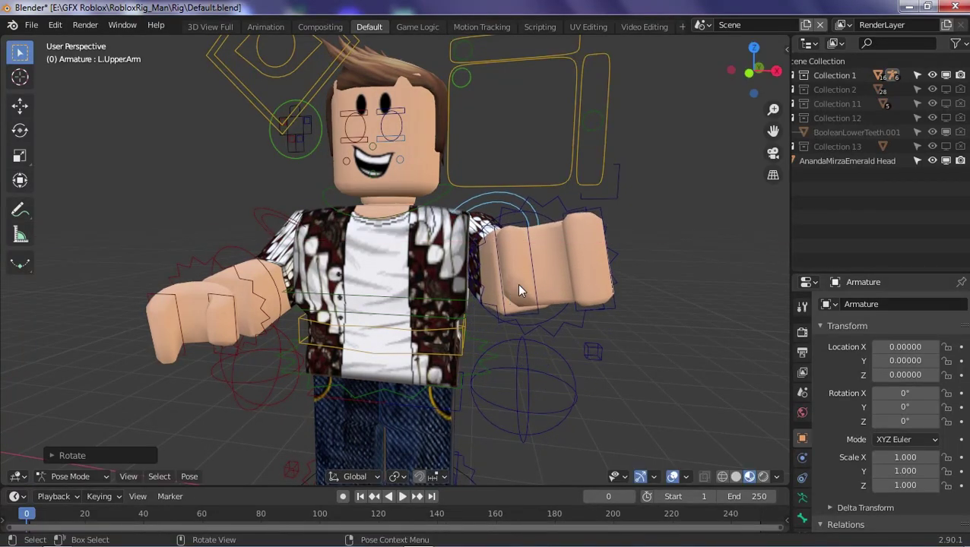
- Bend the L.LowerArm forearm upward
{"action": "key", "text": "shift+grave"}
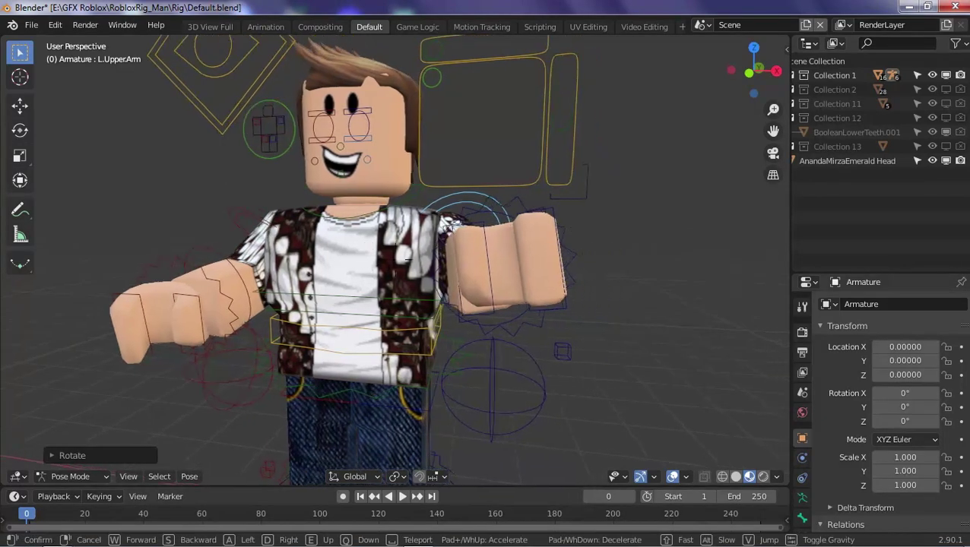
{"action": "key", "text": "w"}
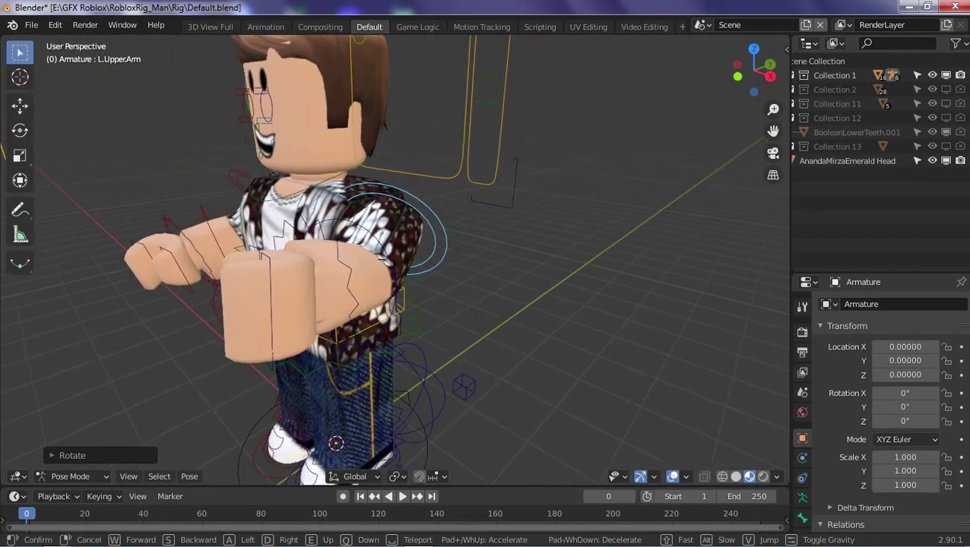
{"action": "left_click", "coordinate": [535, 242]}
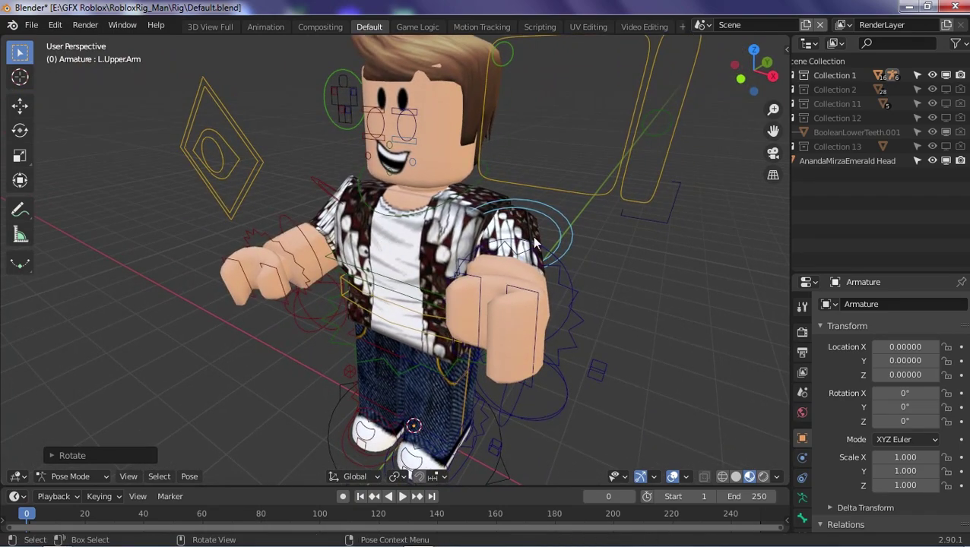
{"action": "left_click", "coordinate": [515, 245]}
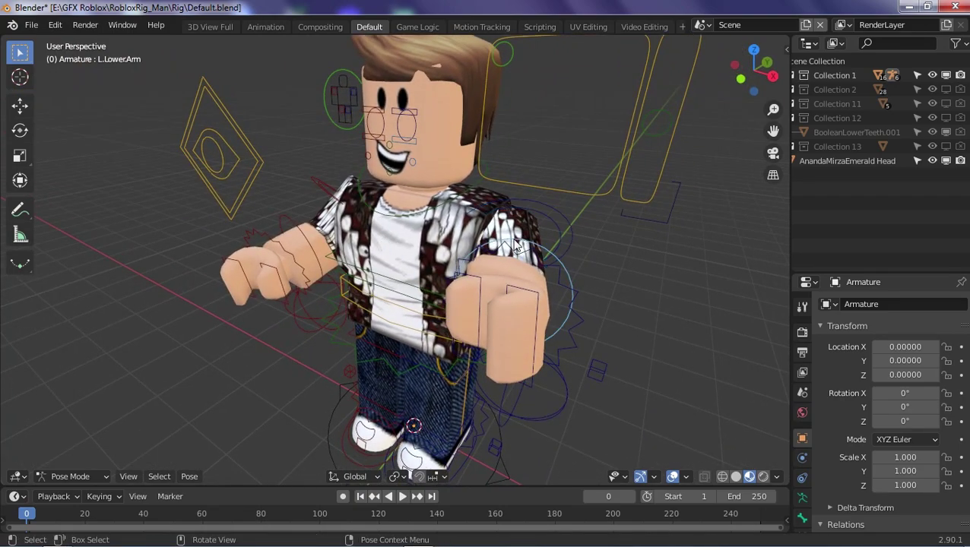
{"action": "key", "text": "r"}
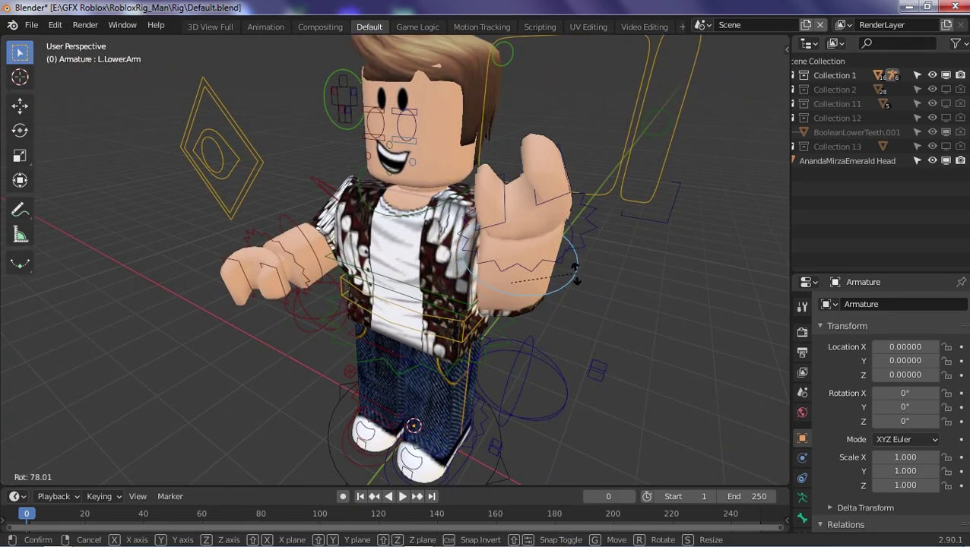
{"action": "left_click", "coordinate": [579, 282]}
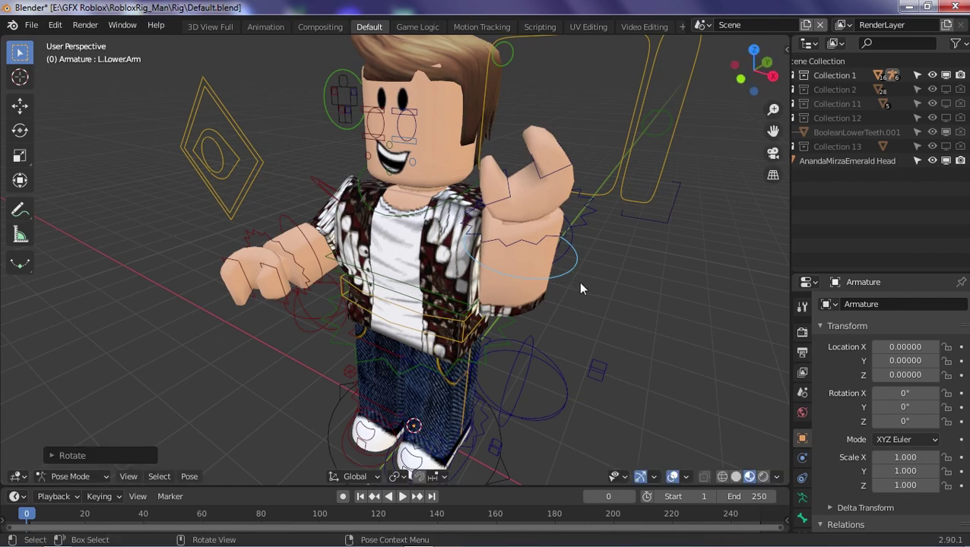
- Bend the R.LowerArm forearm upward, then frame the body and legs
{"action": "key", "text": "shift+grave"}
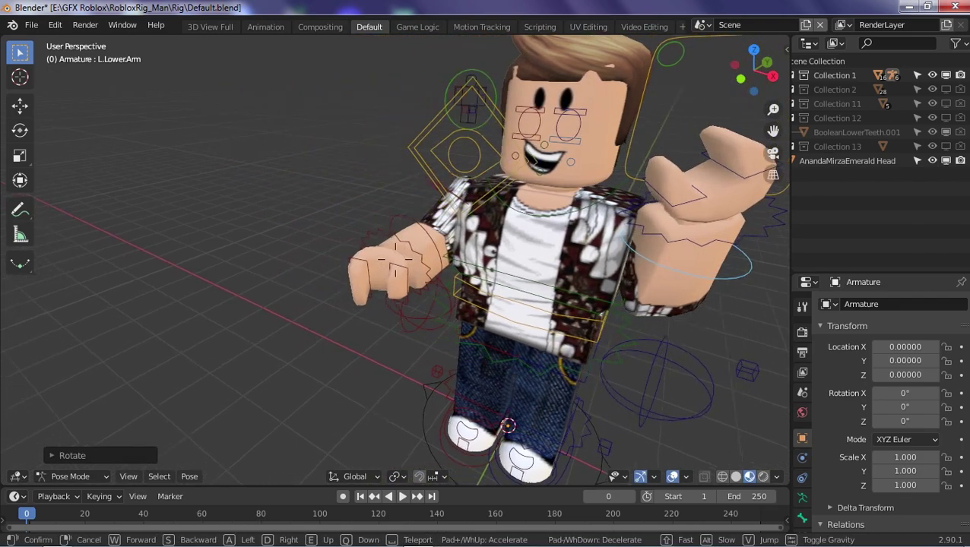
{"action": "key", "text": "a"}
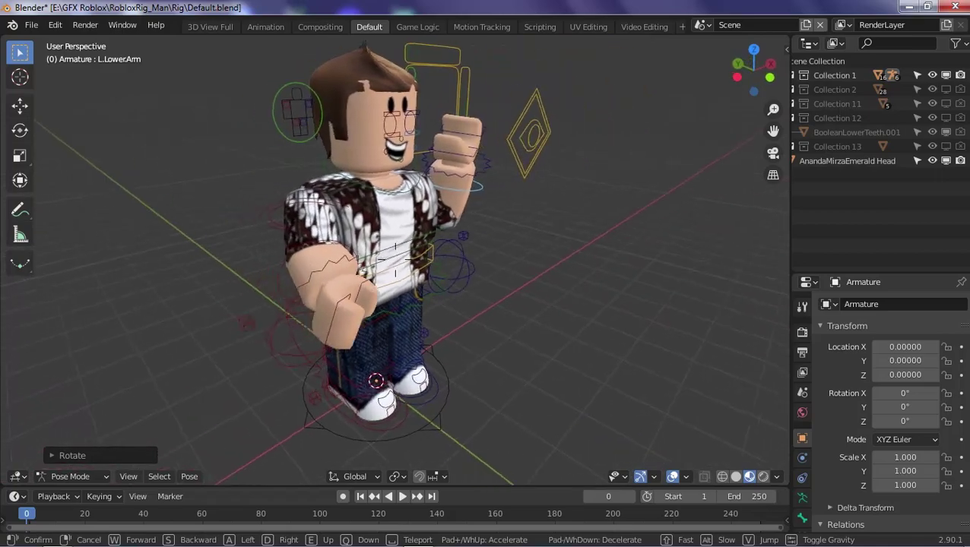
{"action": "left_click", "coordinate": [387, 258]}
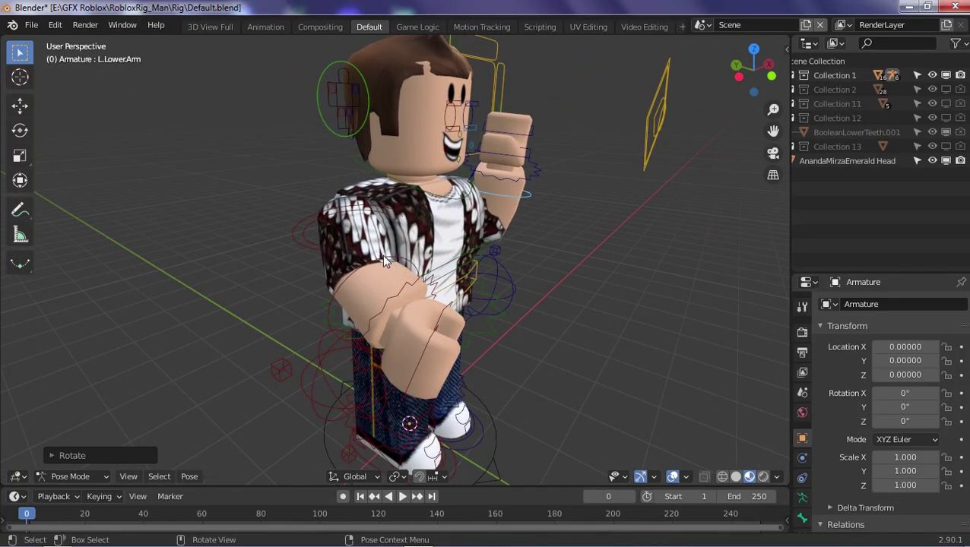
{"action": "left_click", "coordinate": [381, 255]}
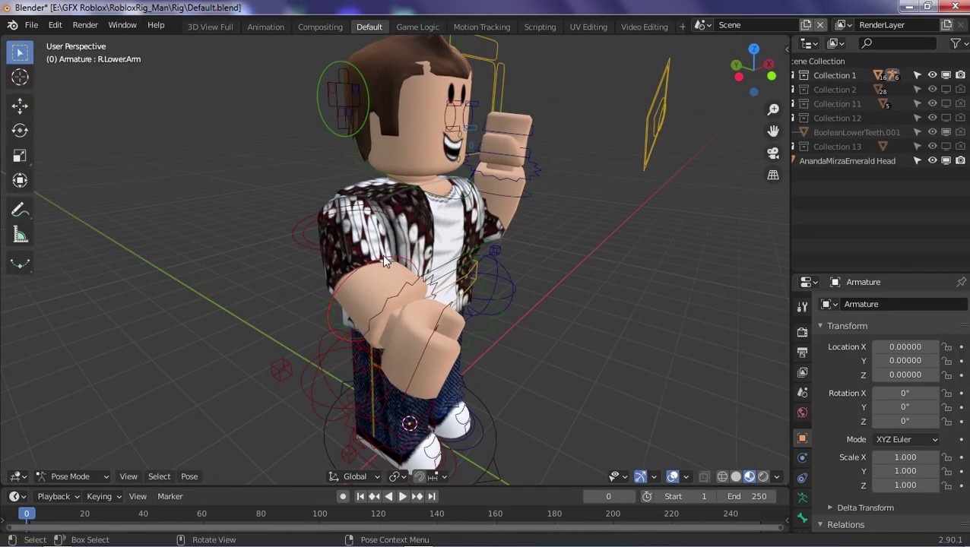
{"action": "key", "text": "r"}
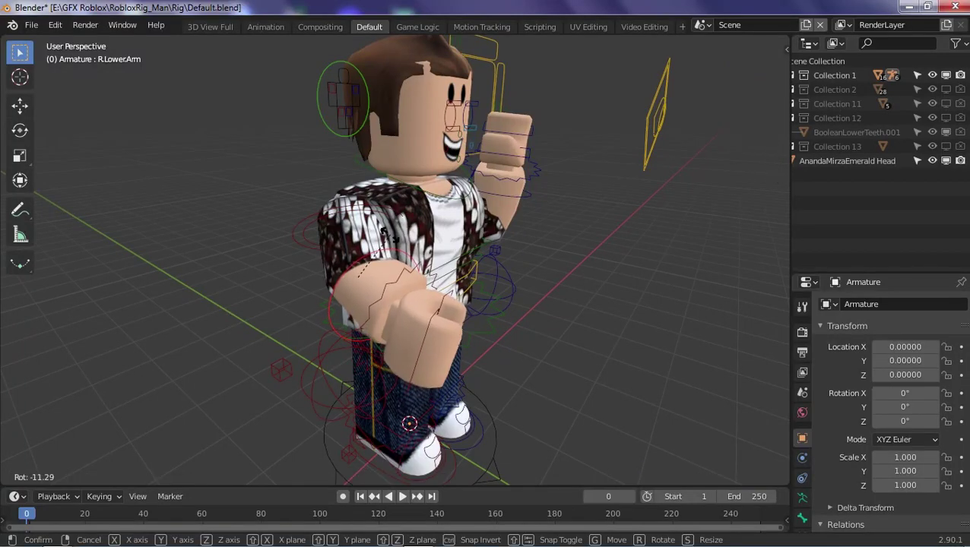
{"action": "key", "text": "Return"}
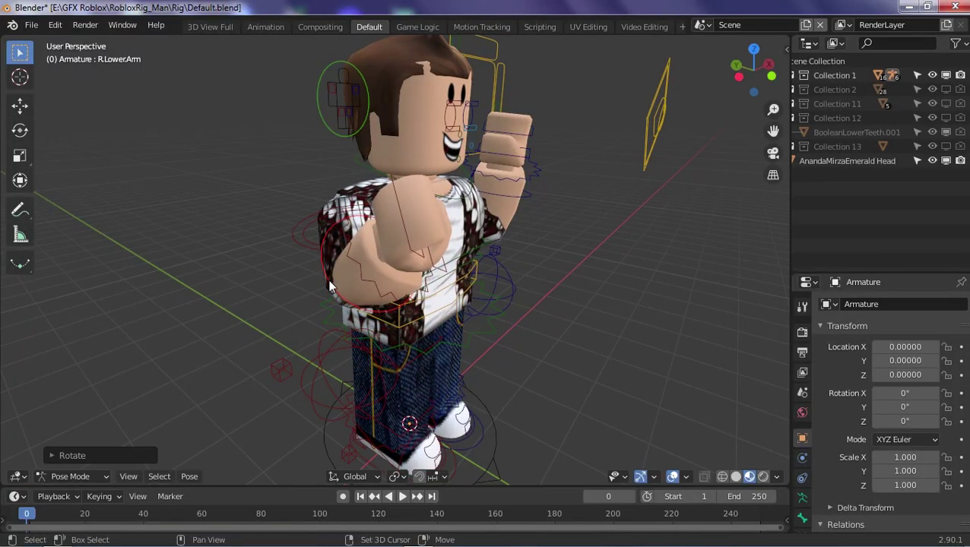
{"action": "key", "text": "shift+grave"}
{"action": "key", "text": "w"}
{"action": "key", "text": "s"}
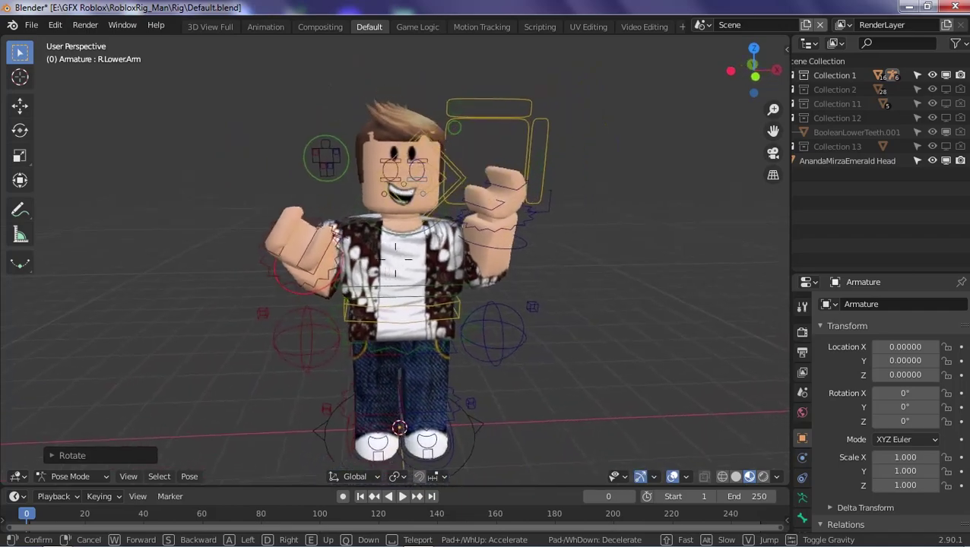
{"action": "key", "text": "w"}
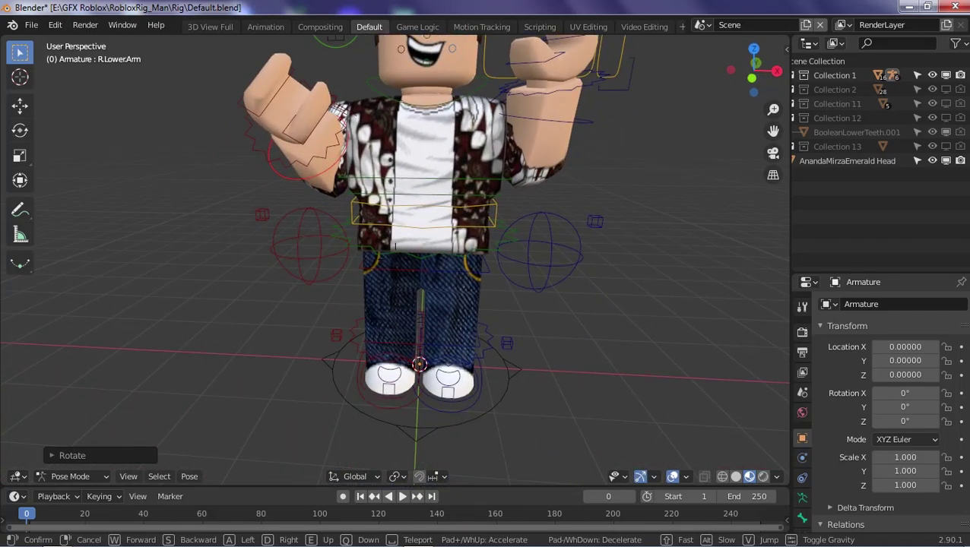
{"action": "left_click", "coordinate": [420, 304]}
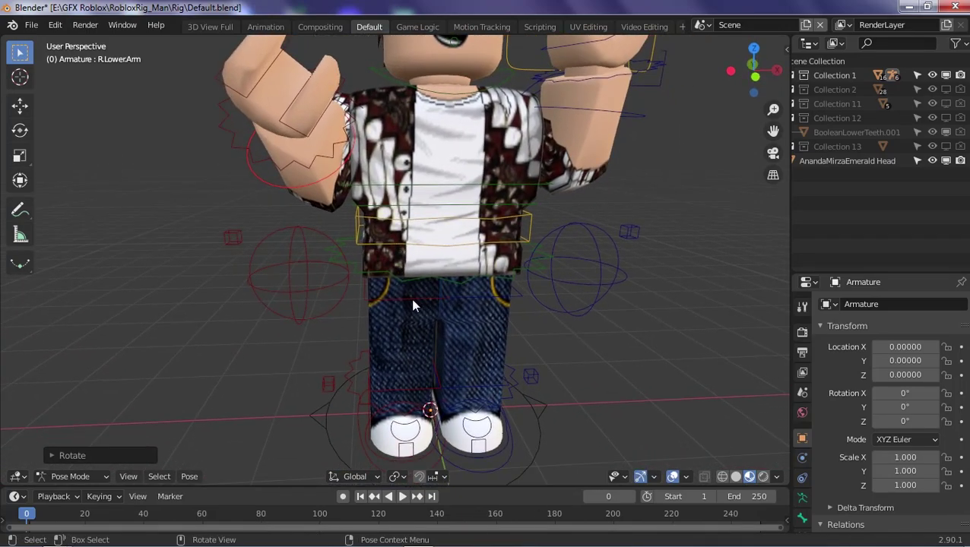
- Twist Bone.020 around Z and L.UpperLeg 5° around Z
{"action": "left_click", "coordinate": [412, 304]}
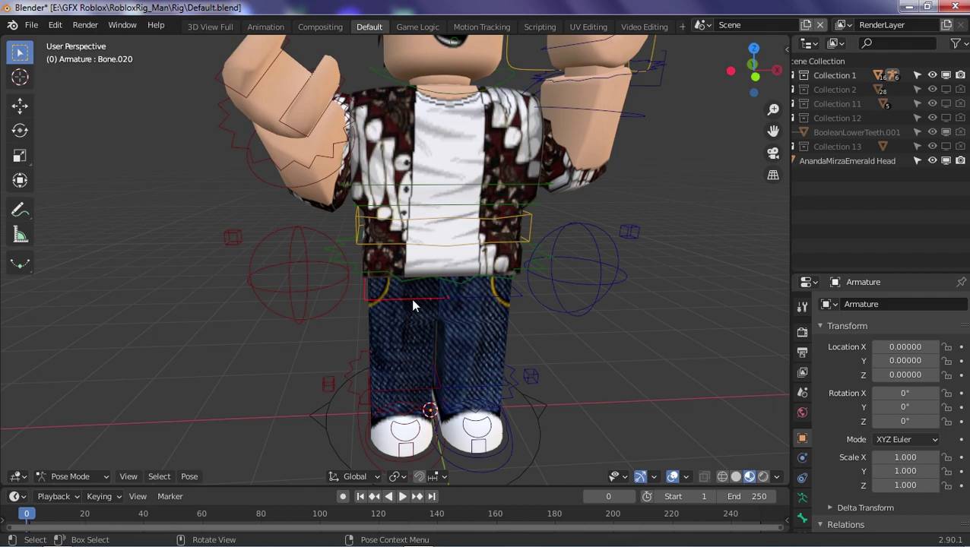
{"action": "key", "text": "r"}
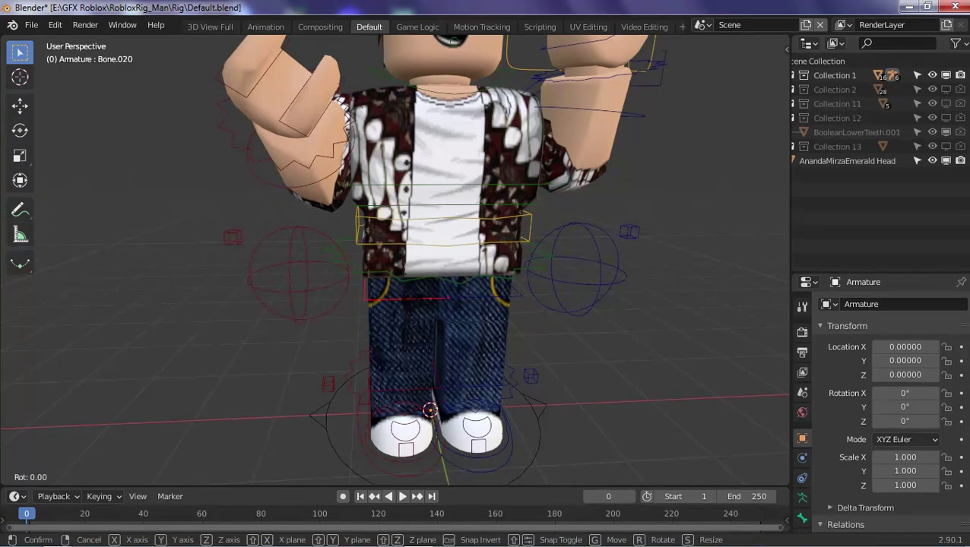
{"action": "key", "text": "z"}
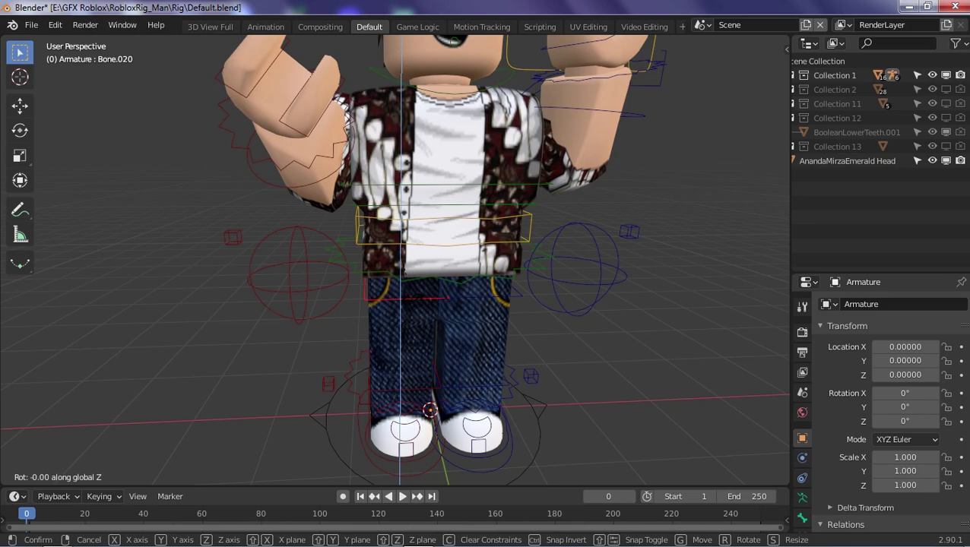
{"action": "left_click", "coordinate": [400, 299]}
{"action": "left_click", "coordinate": [464, 302]}
{"action": "key", "text": "r"}
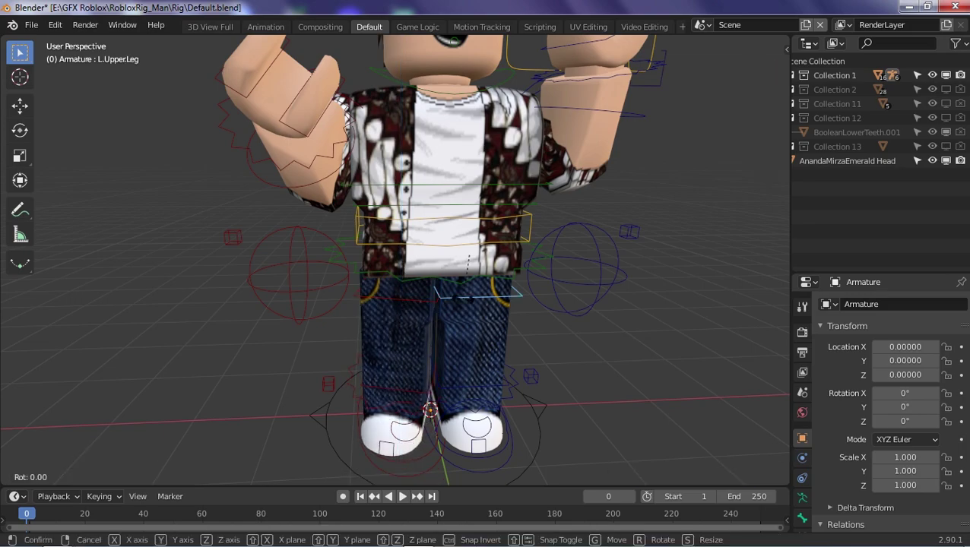
{"action": "type", "text": "z"}
{"action": "type", "text": "5"}
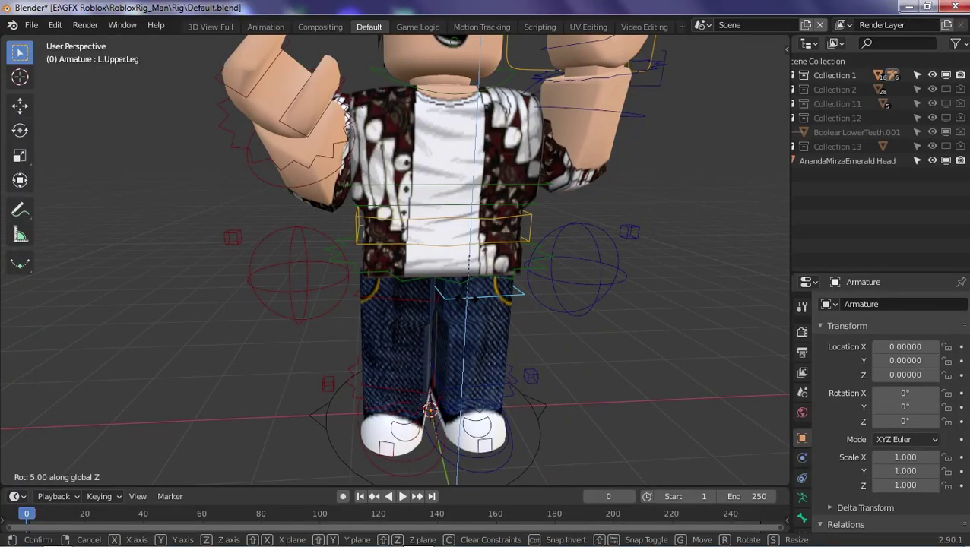
{"action": "key", "text": "Return"}
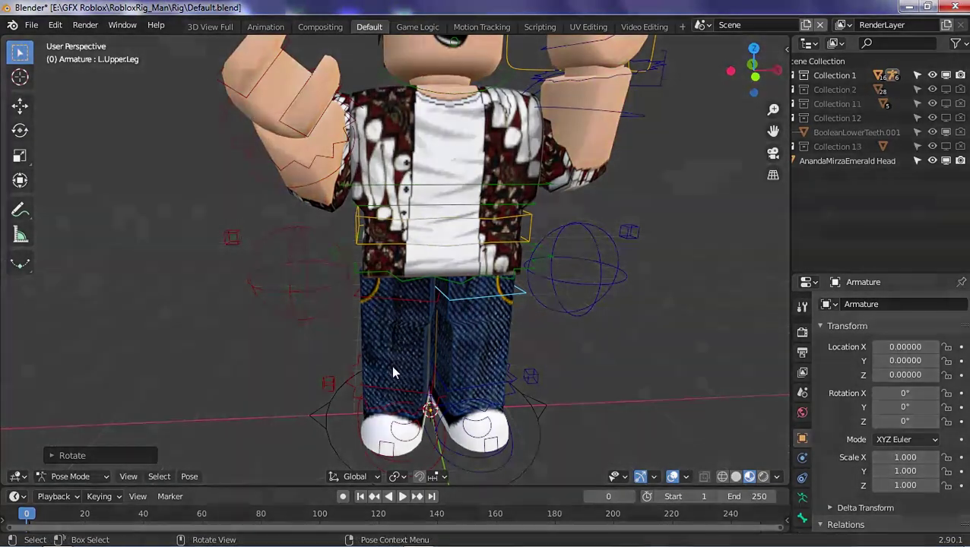
- Try rotating Bone.021, L.LowerLeg and the hip, then twist UpperTorso around Z
{"action": "left_click", "coordinate": [382, 383]}
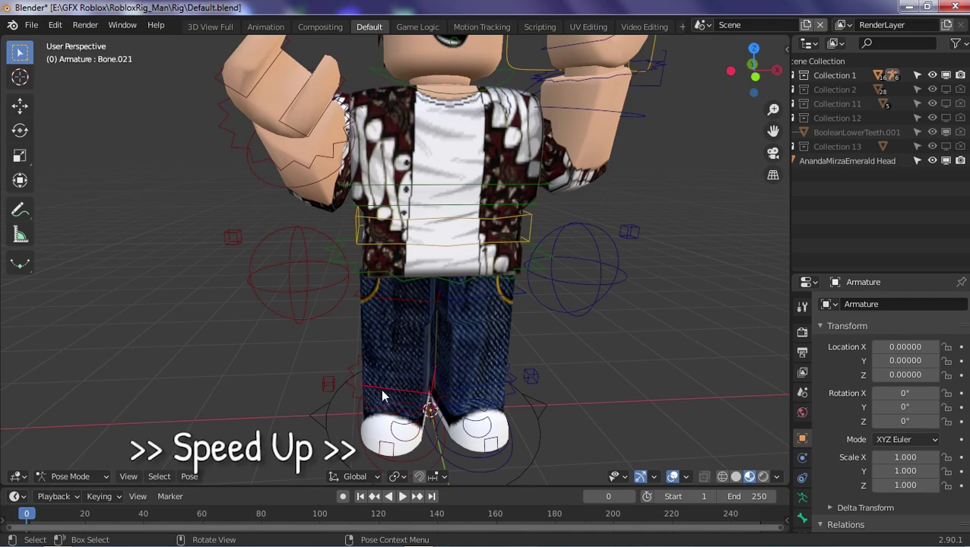
{"action": "key", "text": "r"}
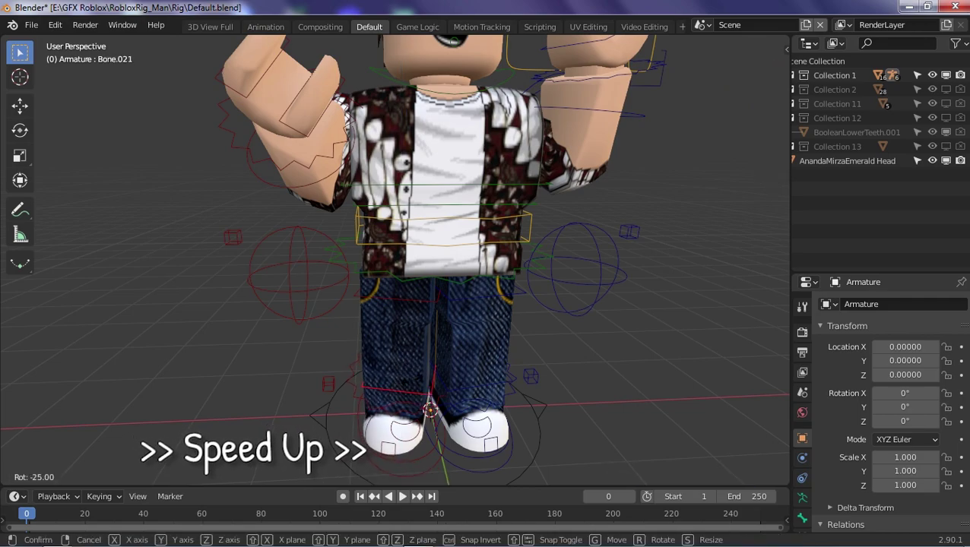
{"action": "key", "text": "Escape"}
{"action": "left_click", "coordinate": [471, 384]}
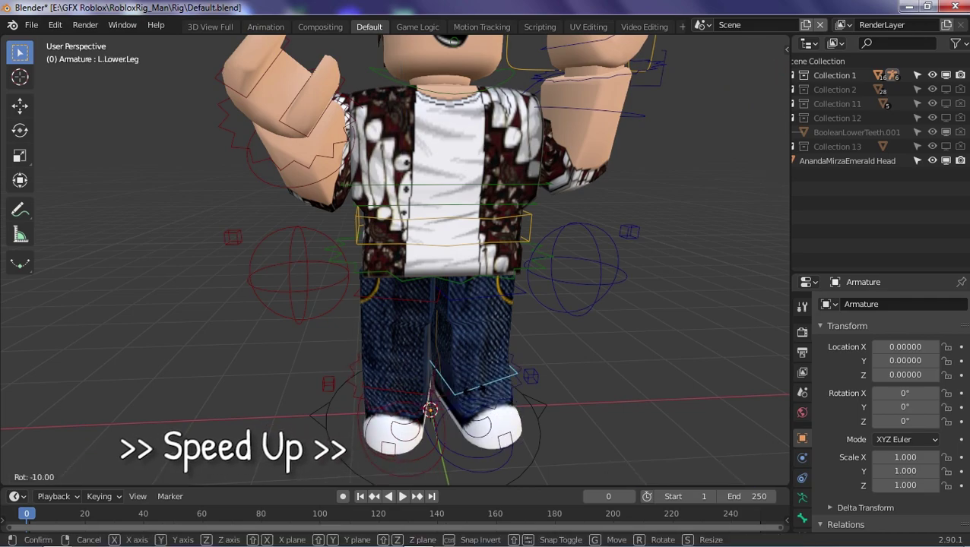
{"action": "left_click", "coordinate": [410, 427]}
{"action": "left_click", "coordinate": [410, 427]}
{"action": "key", "text": "r"}
{"action": "key", "text": "y"}
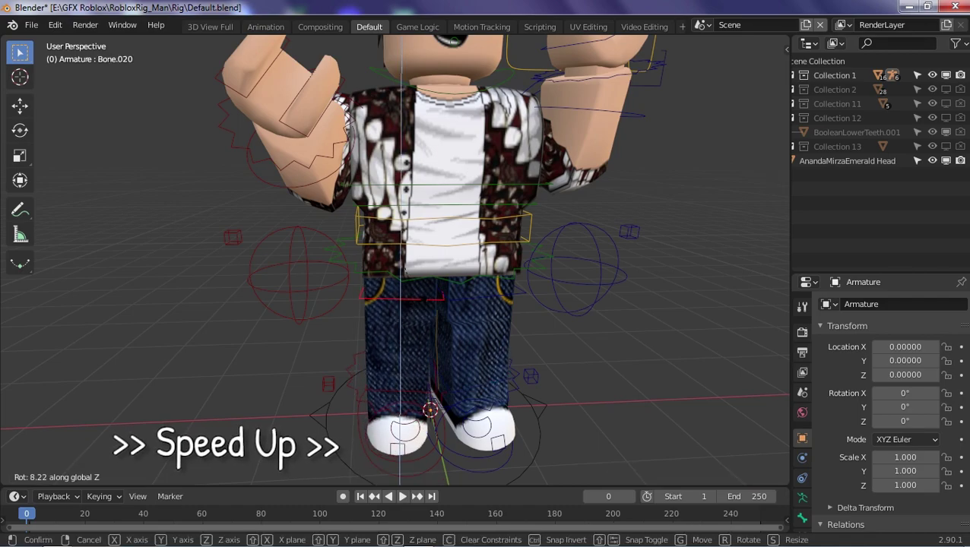
{"action": "key", "text": "Escape"}
{"action": "left_click", "coordinate": [440, 202]}
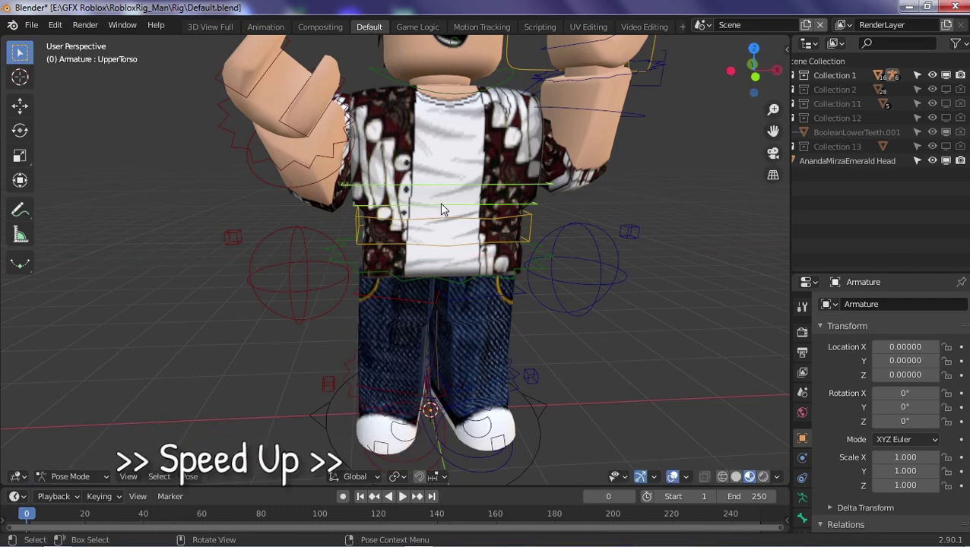
{"action": "key", "text": "r"}
{"action": "key", "text": "z"}
{"action": "left_click", "coordinate": [440, 202]}
- In Object Mode with Rendered shading, set the render engine to Eevee, then return to Pose Mode
{"action": "key", "text": "shift+grave"}
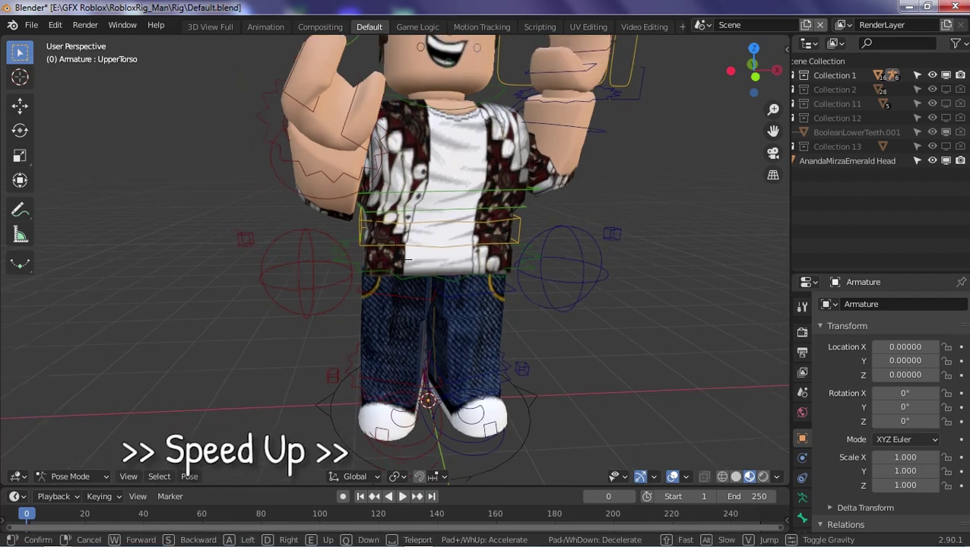
{"action": "key", "text": "s"}
{"action": "left_click", "coordinate": [690, 361]}
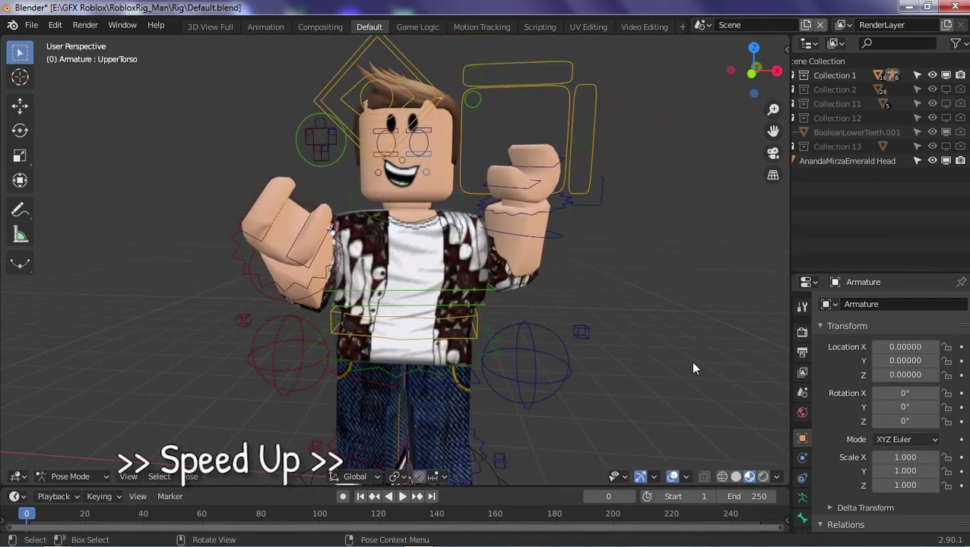
{"action": "key", "text": "ctrl+Tab"}
{"action": "left_click", "coordinate": [447, 263]}
{"action": "left_click", "coordinate": [763, 477]}
{"action": "left_click", "coordinate": [802, 332]}
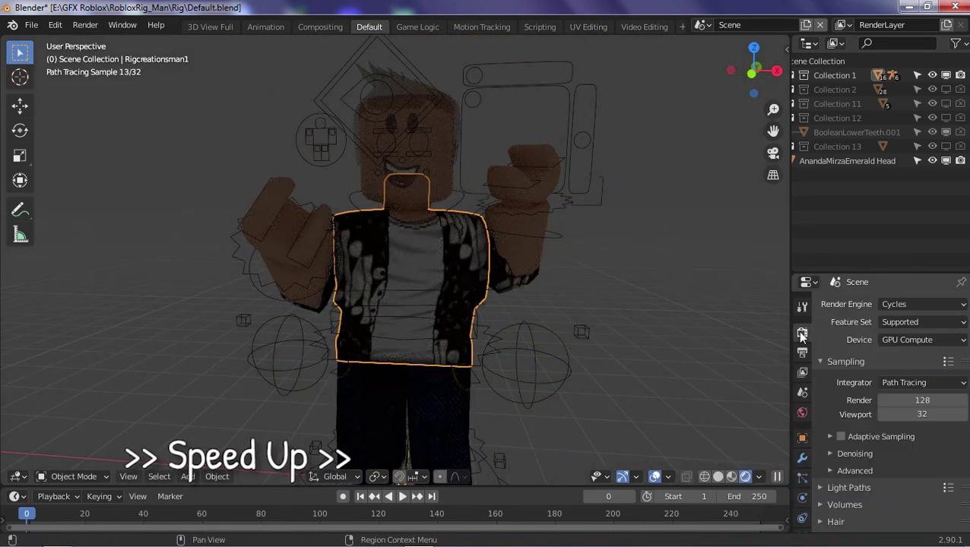
{"action": "left_click", "coordinate": [921, 304]}
{"action": "left_click", "coordinate": [899, 322]}
{"action": "left_click", "coordinate": [406, 183]}
{"action": "key", "text": "ctrl+Tab"}
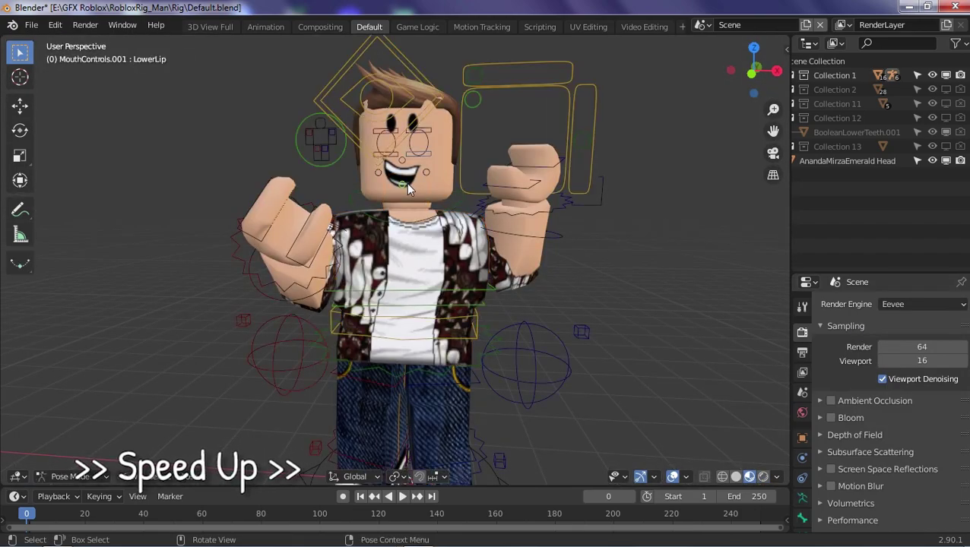
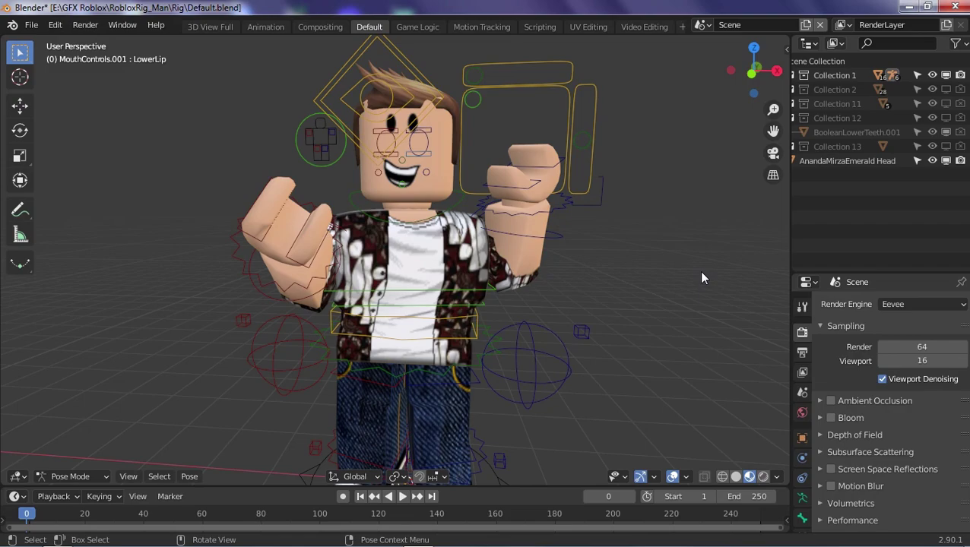
- Walk the view back from the character and switch the rig from Pose Mode to Object Mode
{"action": "key", "text": "shift+grave"}
{"action": "key", "text": "s"}
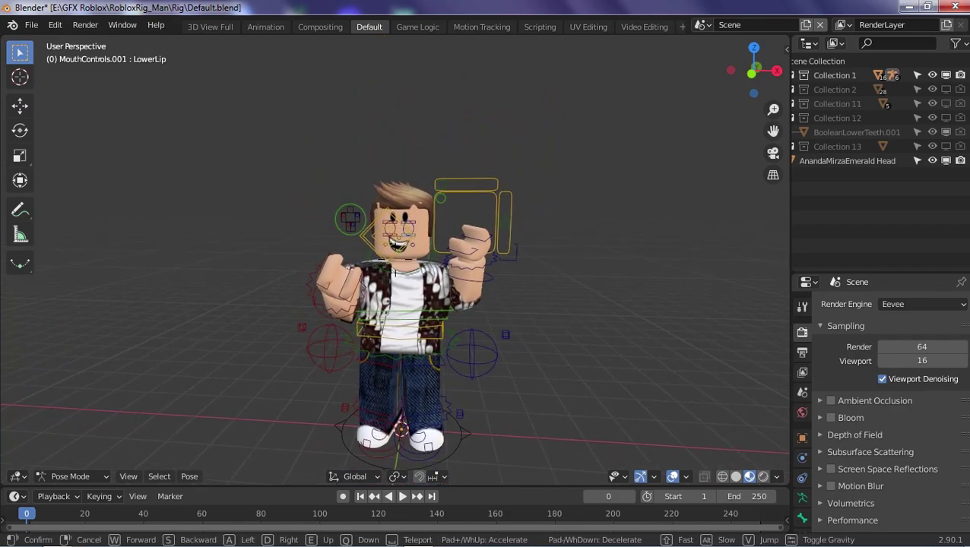
{"action": "key", "text": "Return"}
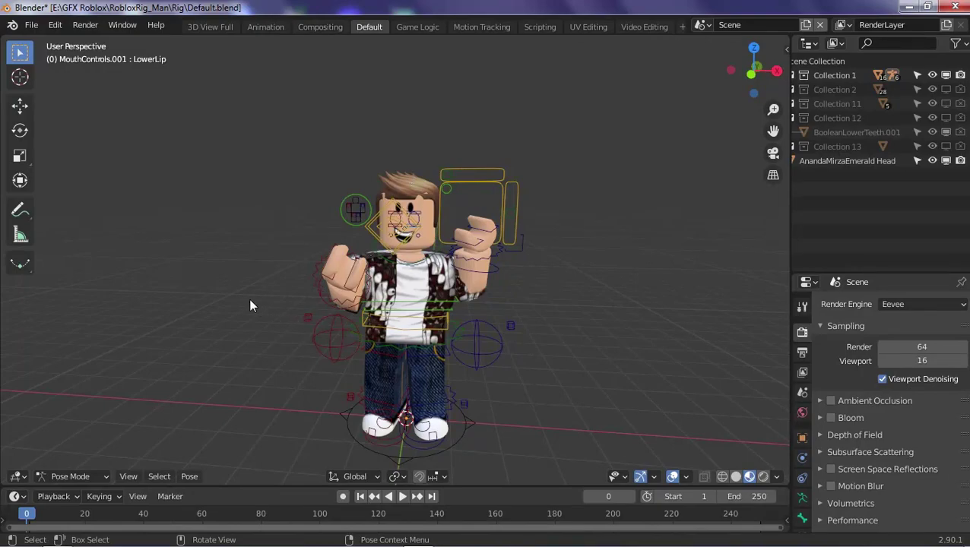
{"action": "key", "text": "shift+a"}
{"action": "left_click", "coordinate": [401, 183]}
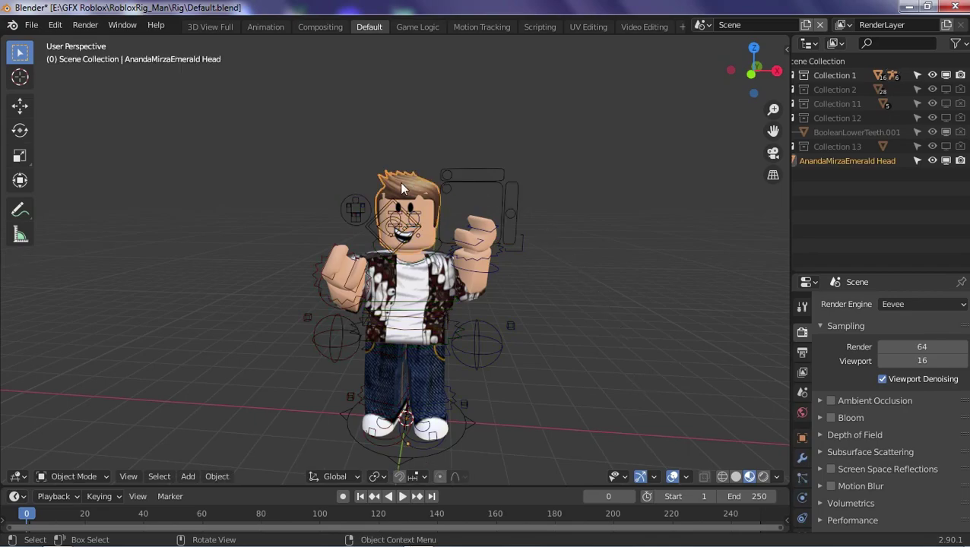
- Add a Point light to the scene from the Add menu
{"action": "key", "text": "shift+a"}
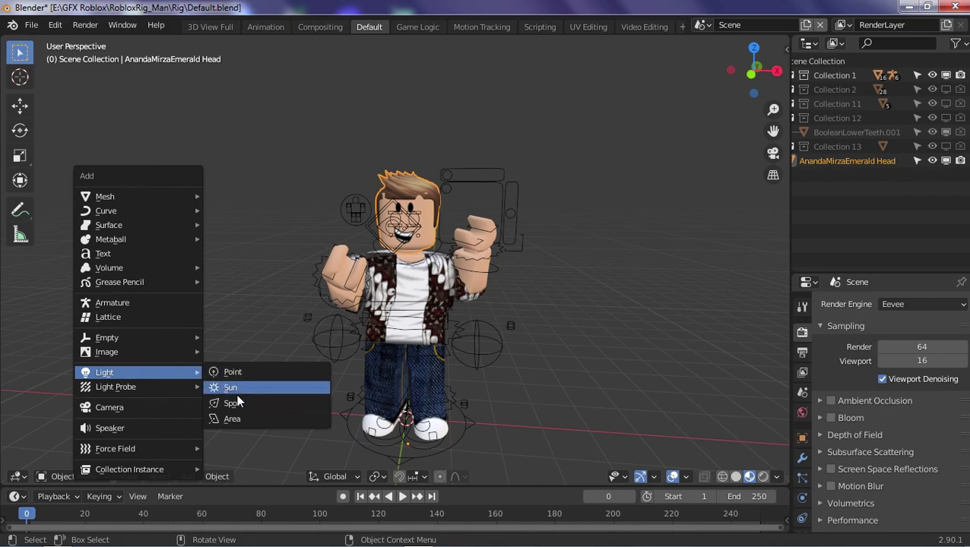
{"action": "mouse_move", "coordinate": [105, 373]}
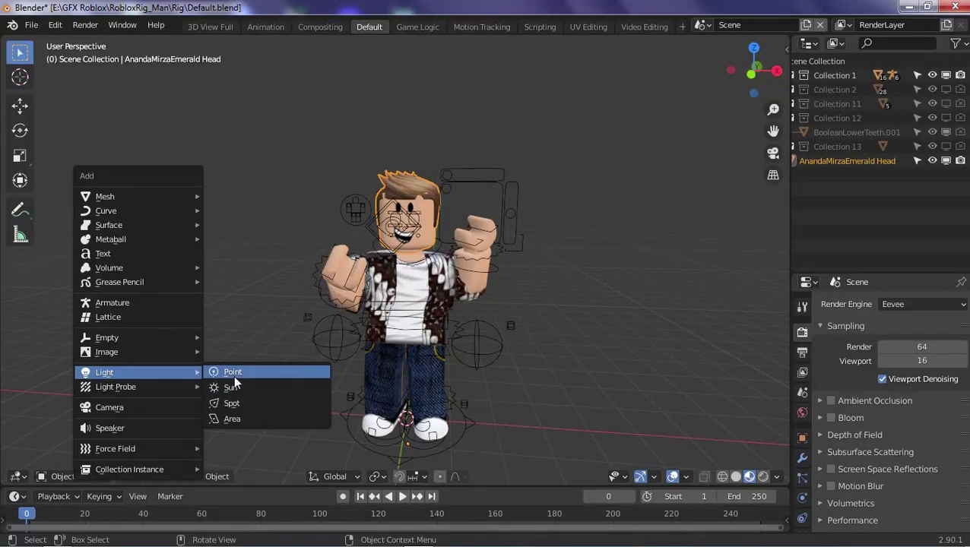
{"action": "left_click", "coordinate": [234, 373]}
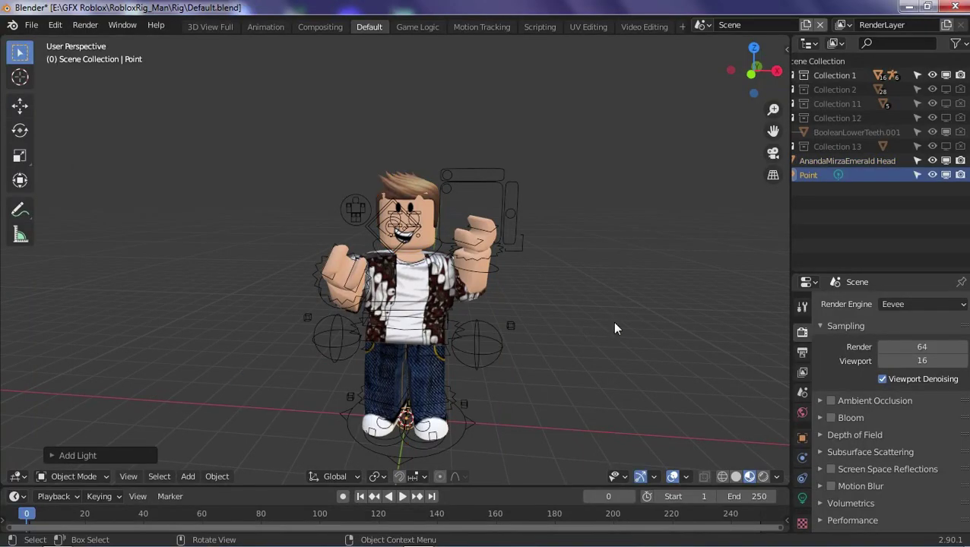
{"action": "scroll", "coordinate": [614, 323], "scroll_direction": "down", "scroll_amount": 2}
{"action": "scroll", "coordinate": [615, 324], "scroll_direction": "down", "scroll_amount": 1}
{"action": "scroll", "coordinate": [615, 324], "scroll_direction": "down", "scroll_amount": 1}
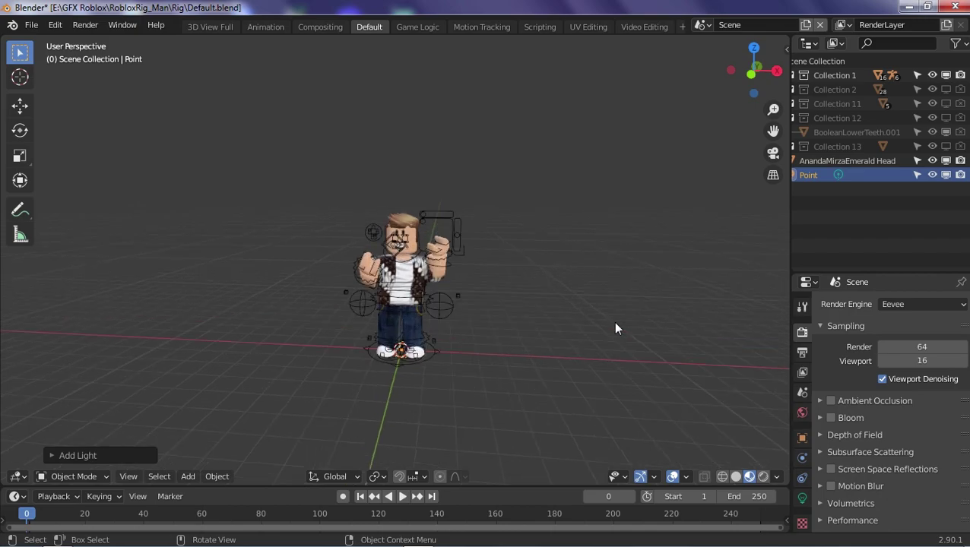
{"action": "scroll", "coordinate": [616, 324], "scroll_direction": "up", "scroll_amount": 3}
{"action": "scroll", "coordinate": [615, 328], "scroll_direction": "down", "scroll_amount": 1}
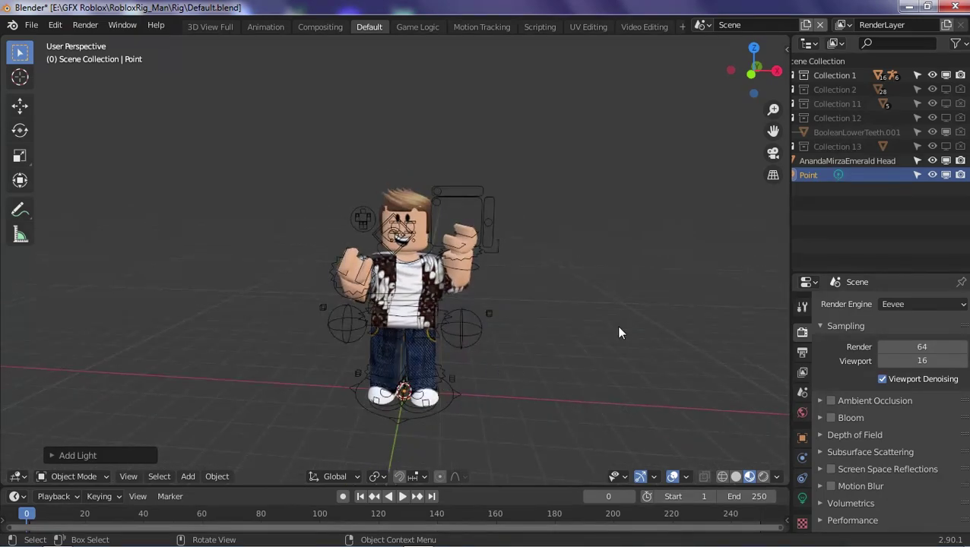
- Move the point light straight up along Z to sit high above the character's head
{"action": "key", "text": "g"}
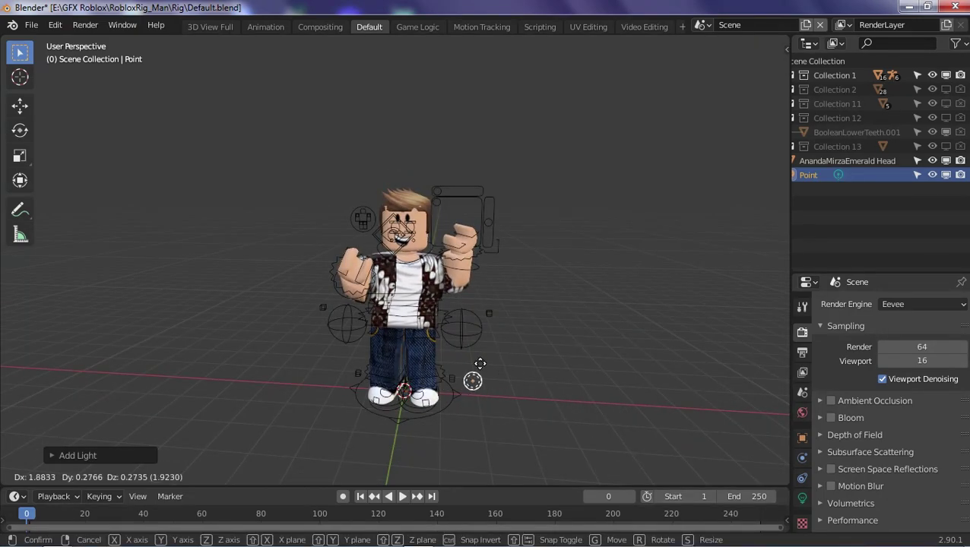
{"action": "key", "text": "Escape"}
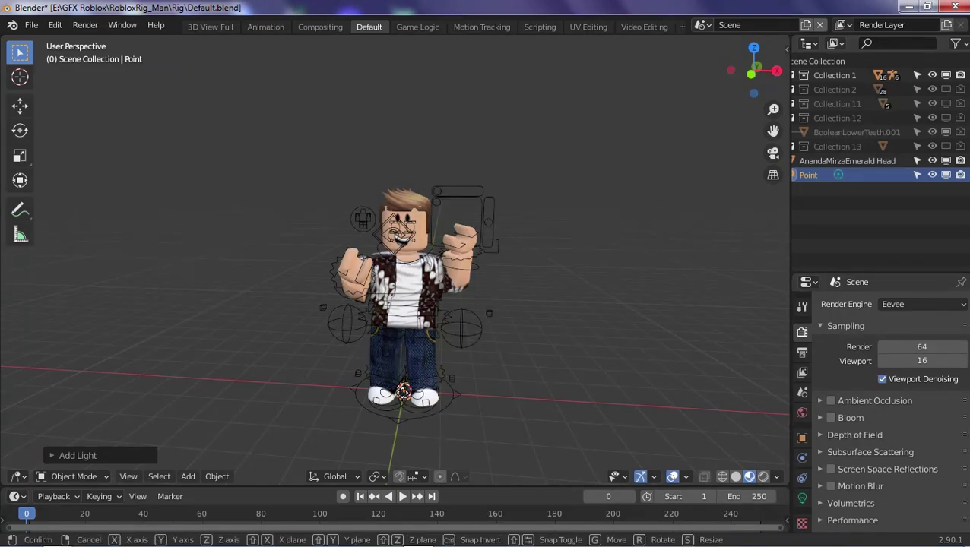
{"action": "key", "text": "g"}
{"action": "key", "text": "z"}
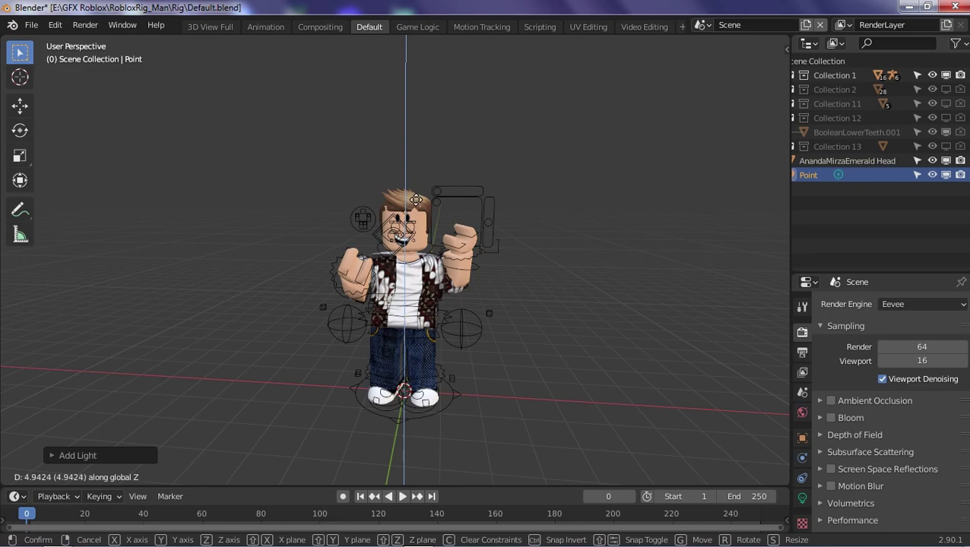
{"action": "left_click", "coordinate": [418, 142]}
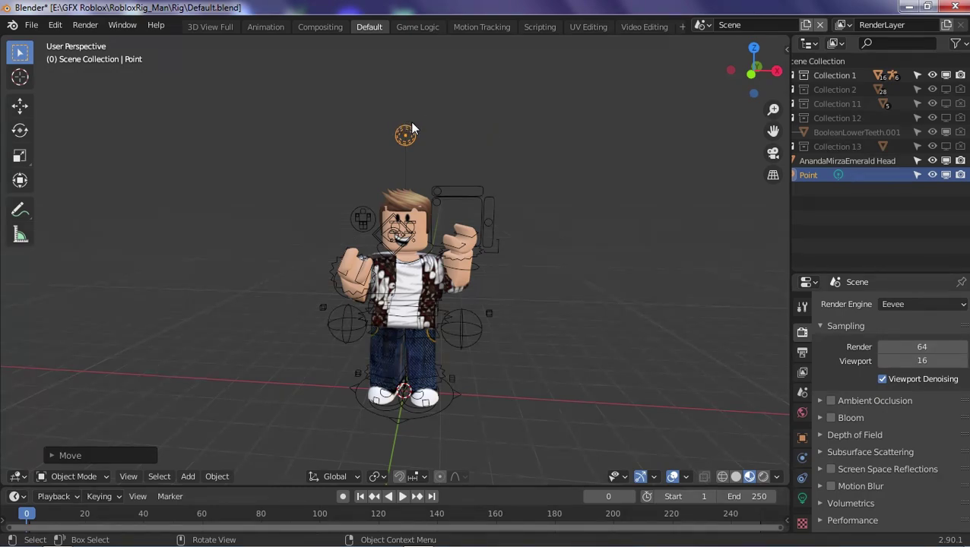
{"action": "key", "text": "shift+z"}
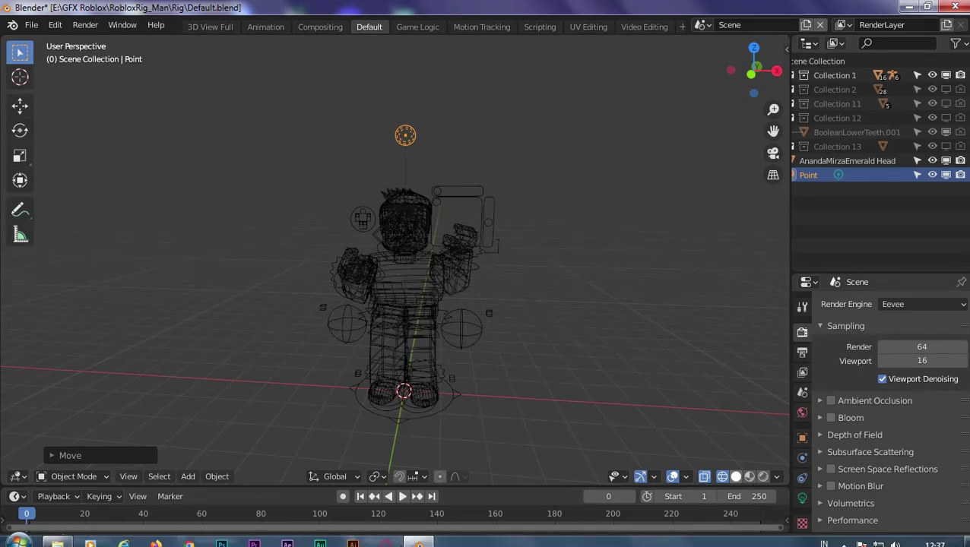
- Cycle the viewport shading from Solid through Material Preview to Rendered
{"action": "left_click", "coordinate": [735, 476]}
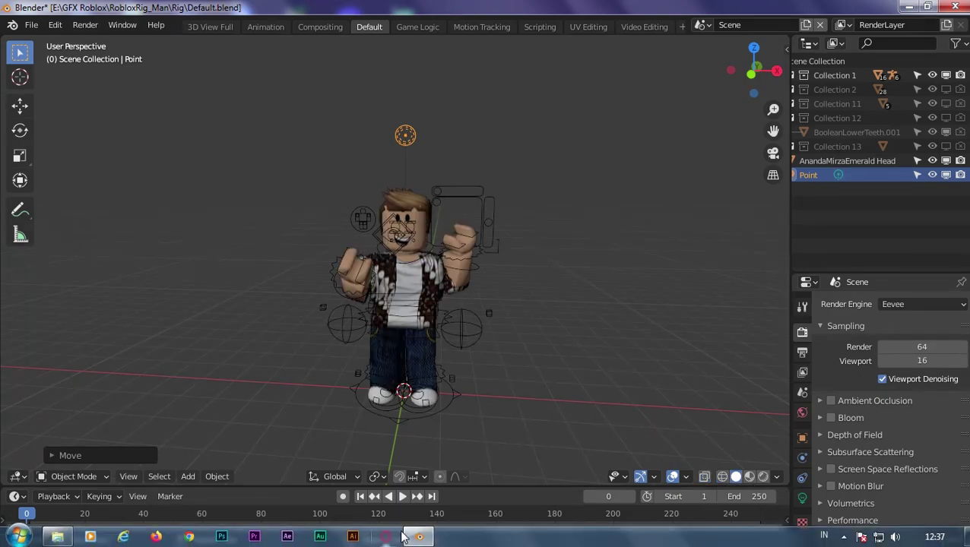
{"action": "left_click", "coordinate": [749, 477]}
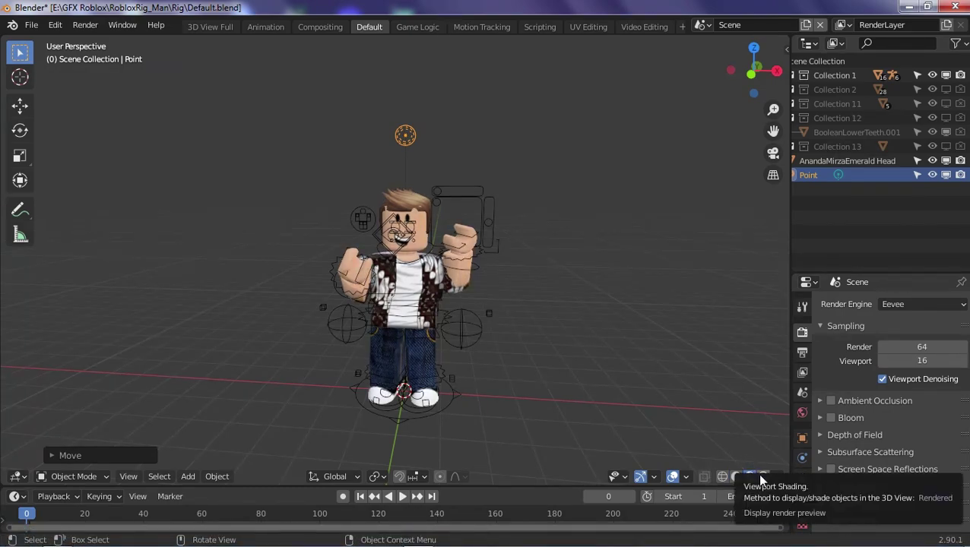
{"action": "left_click", "coordinate": [761, 477]}
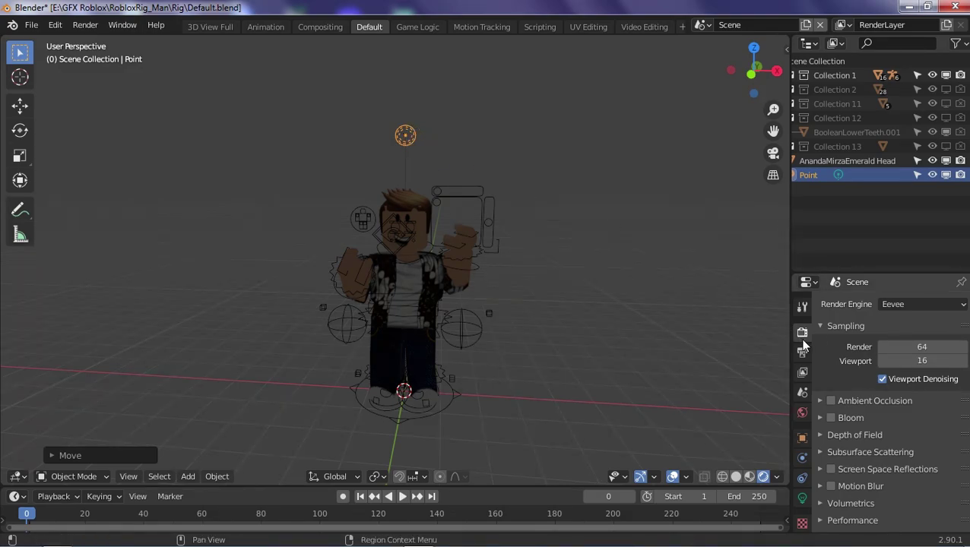
- Select the point light and show its light properties (Point, Power 10, Radius 0.250)
{"action": "left_click", "coordinate": [575, 191]}
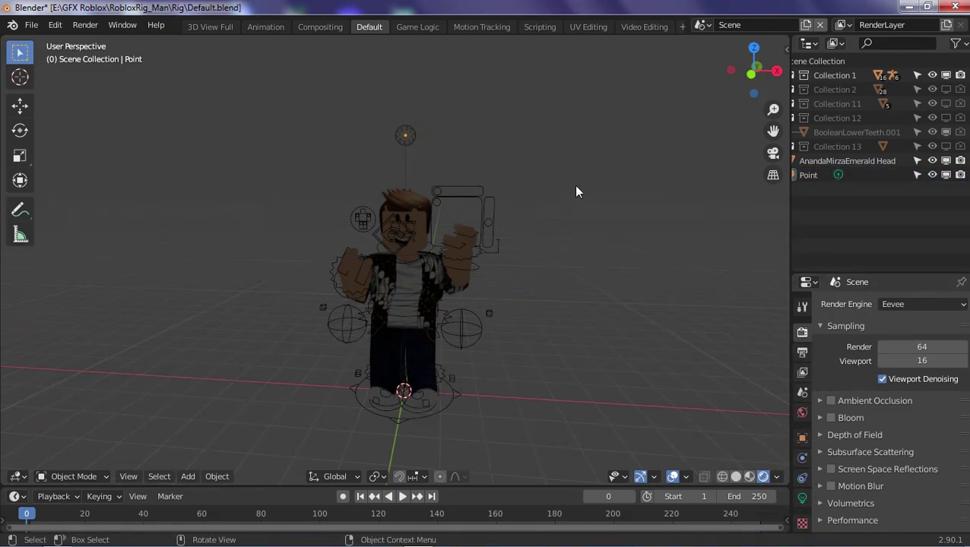
{"action": "left_click", "coordinate": [406, 136]}
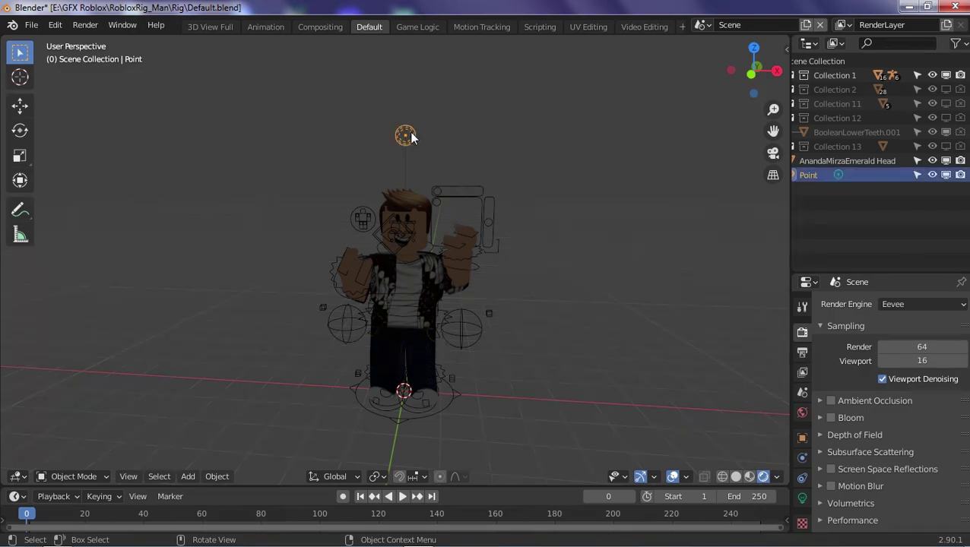
{"action": "left_click", "coordinate": [802, 498]}
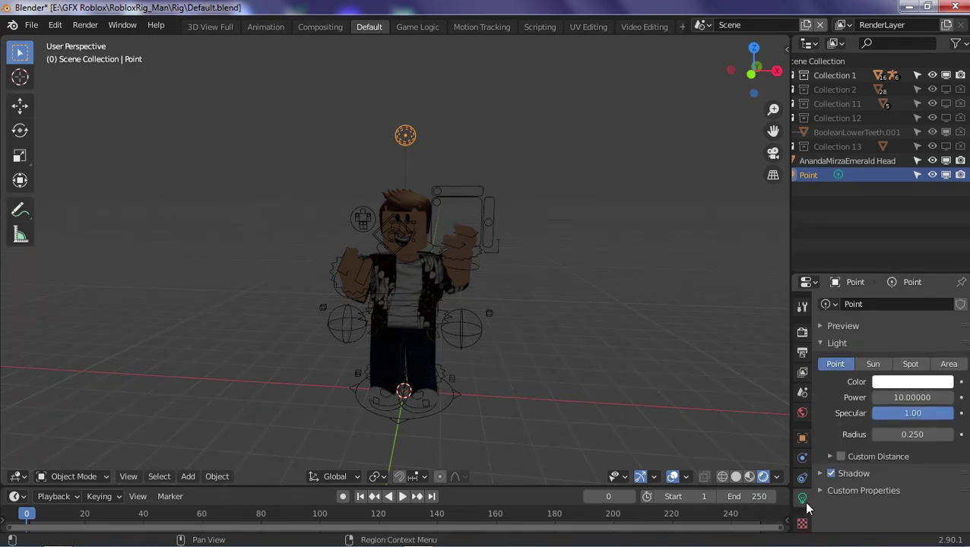
- Change the point light's Power from 10 to 100, then to 1000 W
{"action": "left_click", "coordinate": [897, 398]}
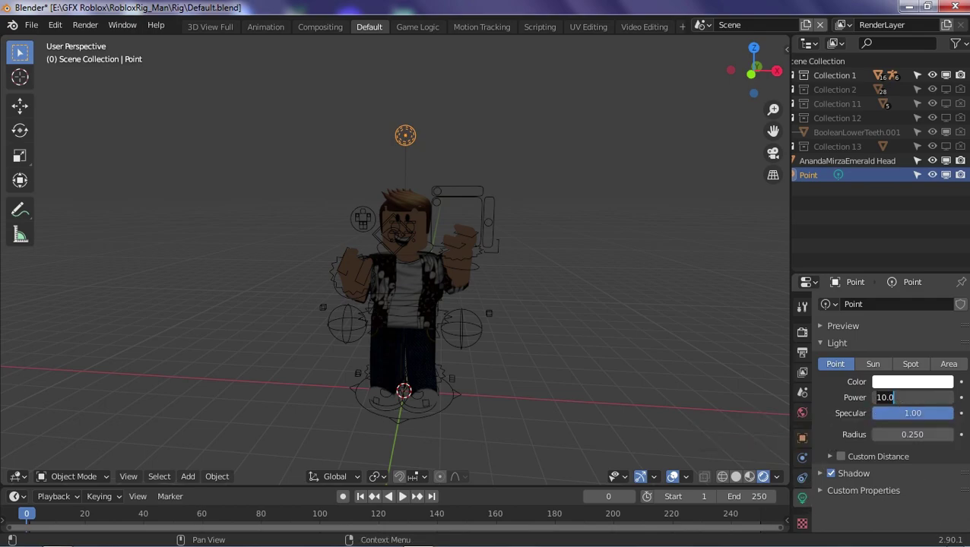
{"action": "type", "text": "100"}
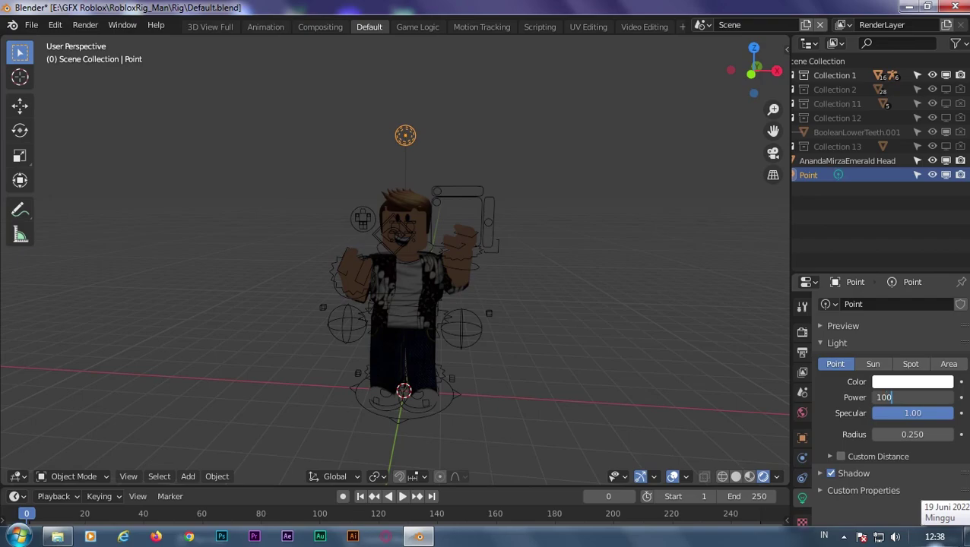
{"action": "key", "text": "Return"}
{"action": "left_click", "coordinate": [920, 398]}
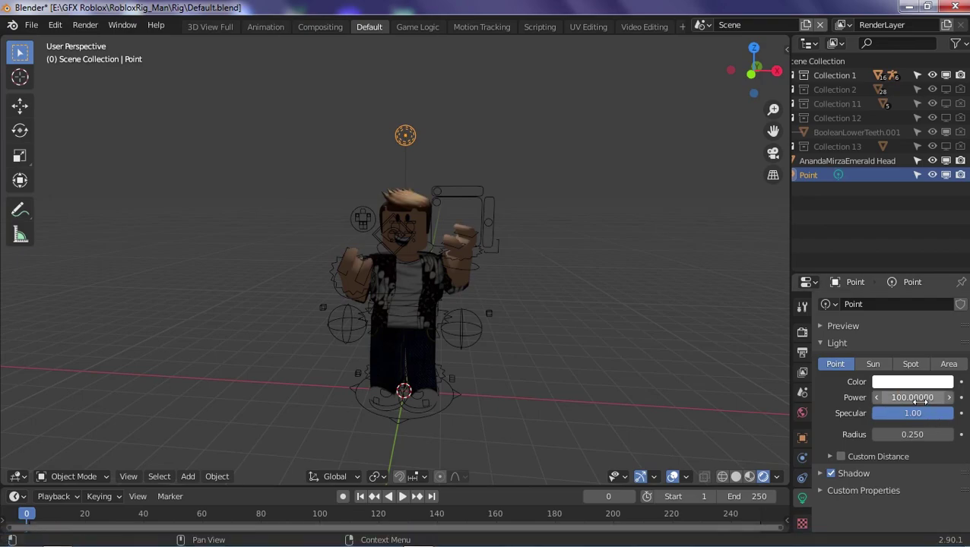
{"action": "type", "text": "1"}
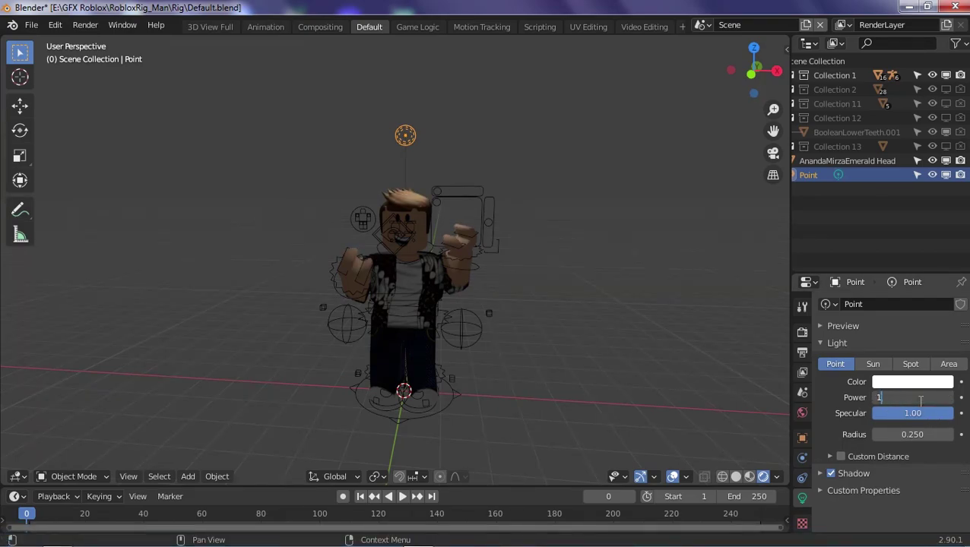
{"action": "type", "text": "000"}
{"action": "key", "text": "Return"}
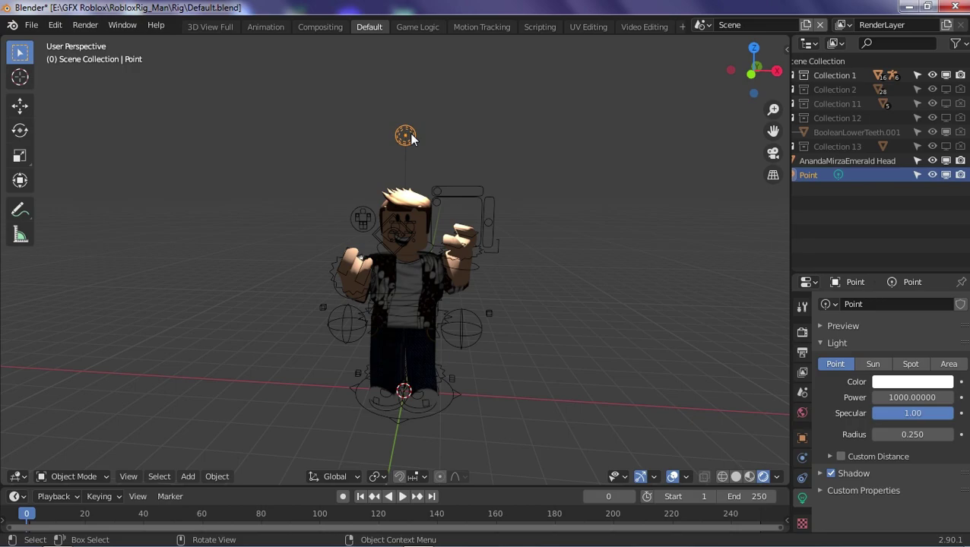
- Reposition the original point light above the character
{"action": "key", "text": "g"}
{"action": "key", "text": "z"}
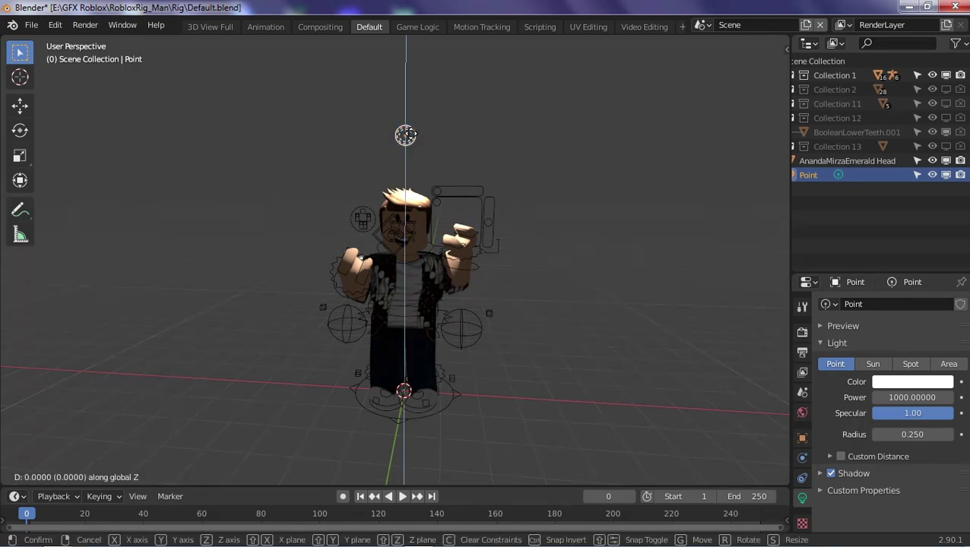
{"action": "key", "text": "x"}
{"action": "key", "text": "y"}
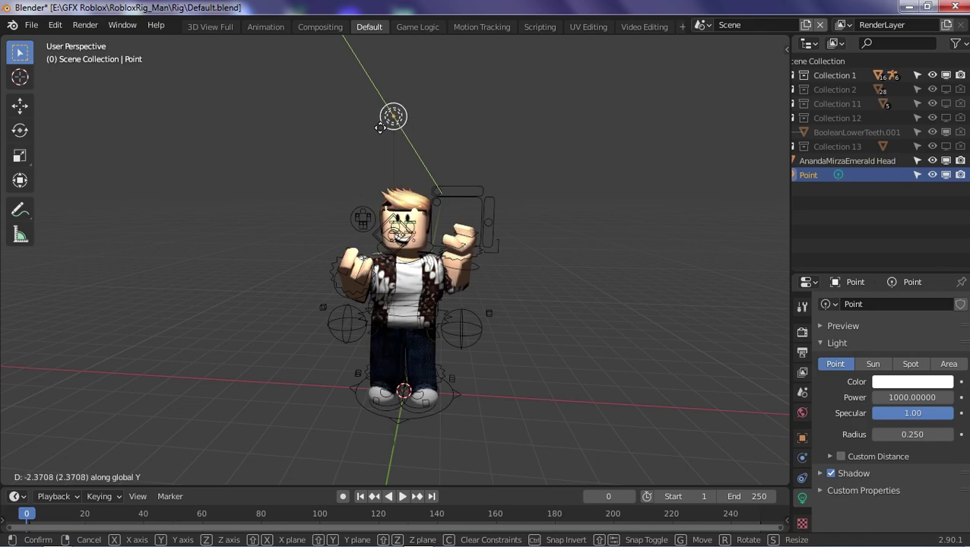
{"action": "left_click", "coordinate": [380, 128]}
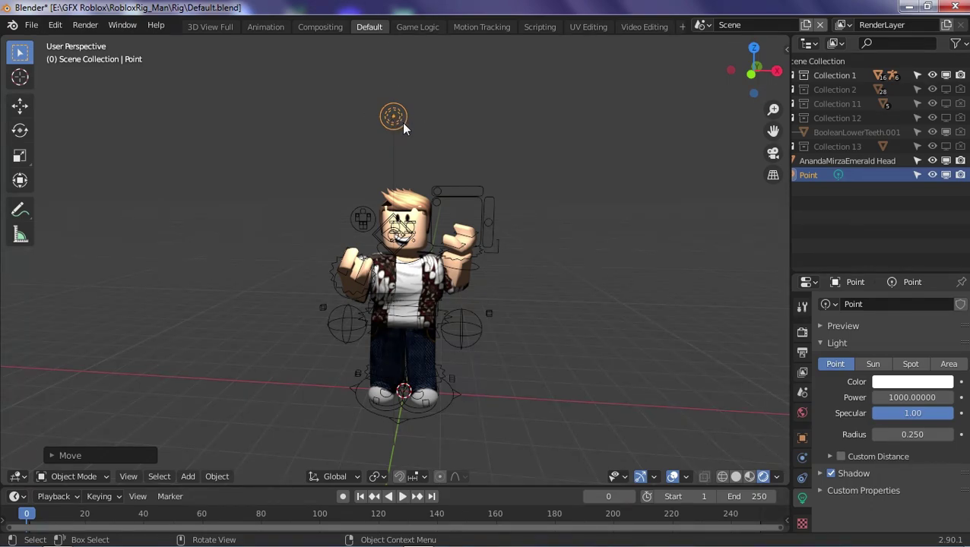
- Duplicate the light as Point.001 and drop it vertically down at the character's feet
{"action": "key", "text": "shift+d"}
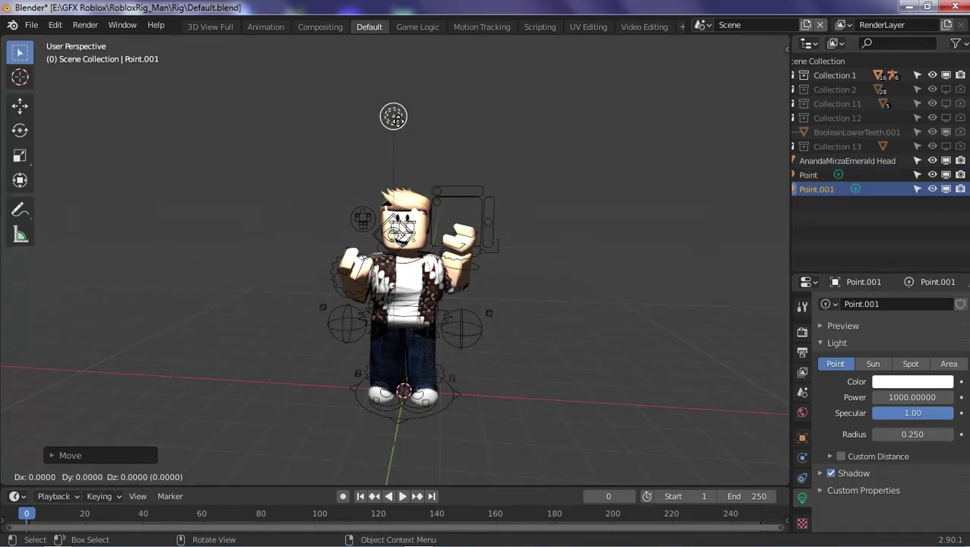
{"action": "key", "text": "z"}
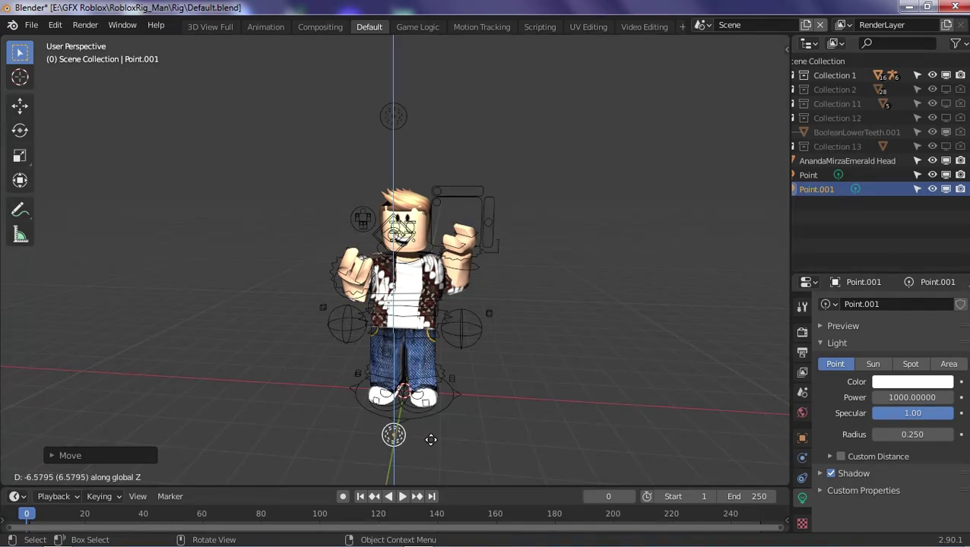
{"action": "left_click", "coordinate": [429, 439]}
{"action": "left_click", "coordinate": [622, 360]}
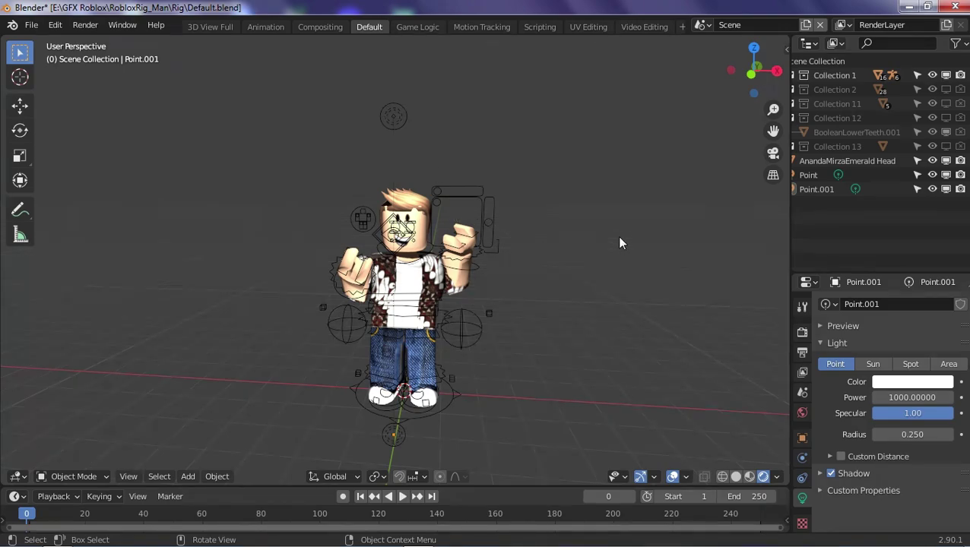
{"action": "key", "text": "shift+a"}
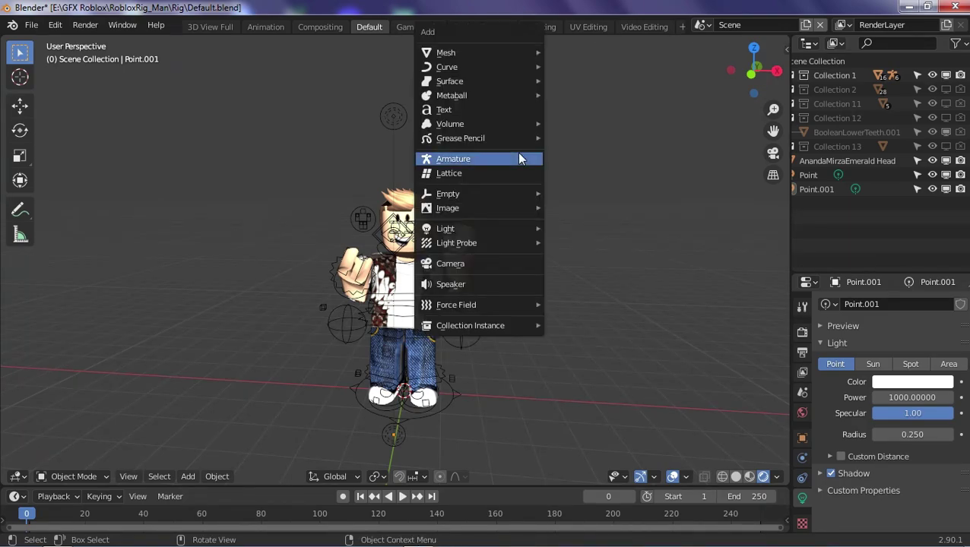
- Add a 50 mm Camera object to the scene from the Add menu
{"action": "left_click", "coordinate": [528, 267]}
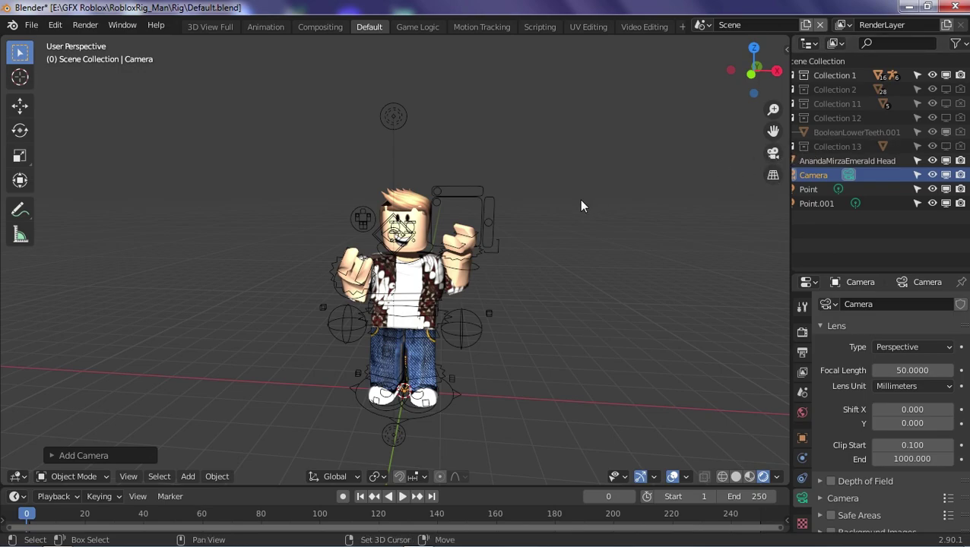
{"action": "key", "text": "shift+a"}
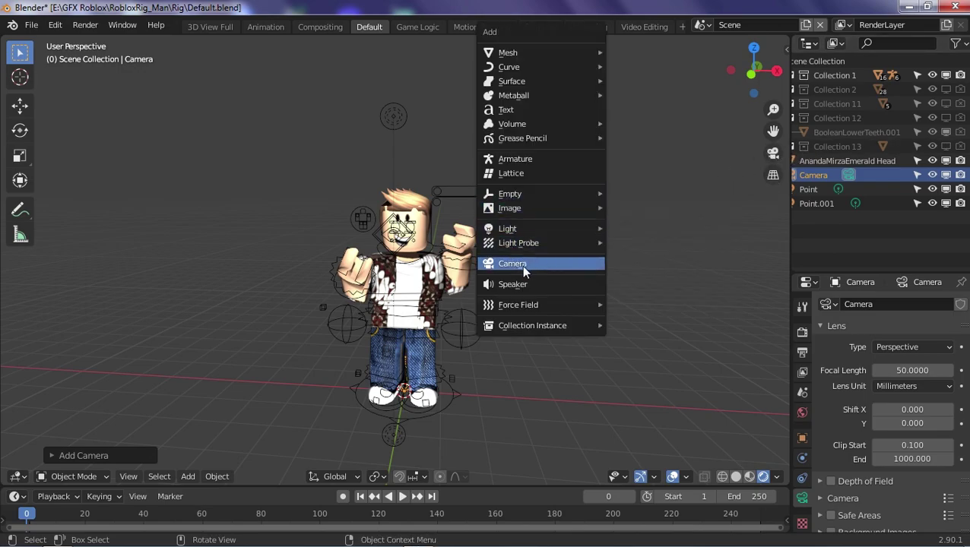
{"action": "left_click", "coordinate": [521, 266]}
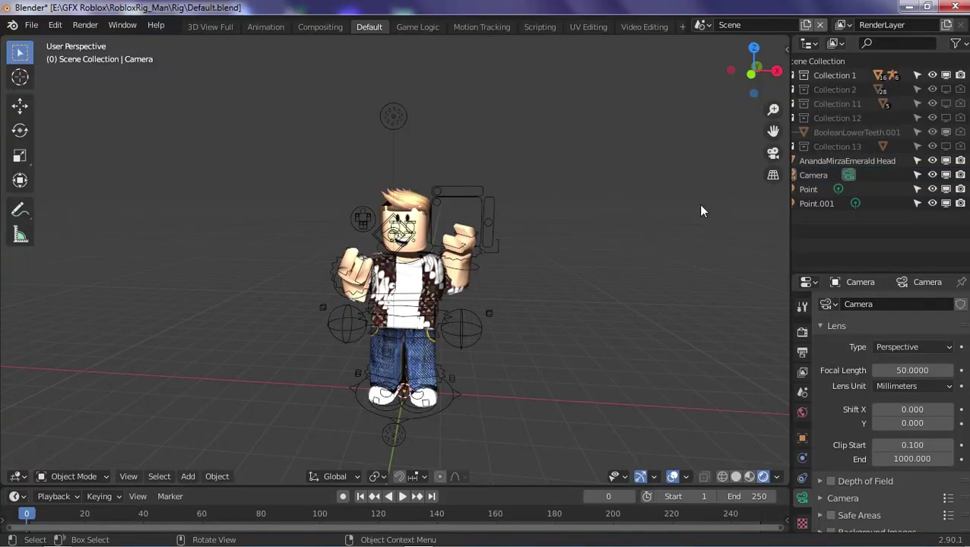
- Look through the new Camera and enable Lock Camera to View in the sidebar View tab
{"action": "left_click", "coordinate": [769, 159]}
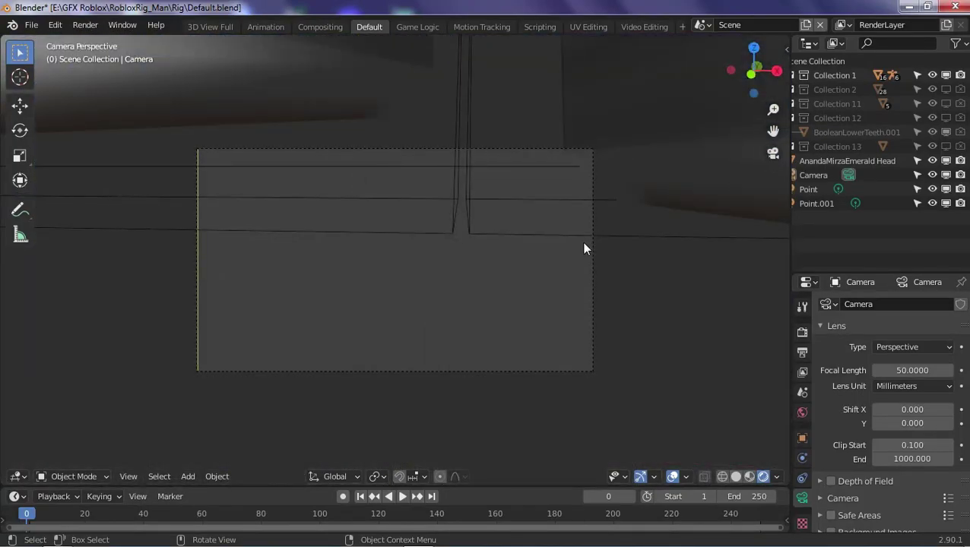
{"action": "left_click", "coordinate": [584, 242]}
{"action": "left_click", "coordinate": [595, 244]}
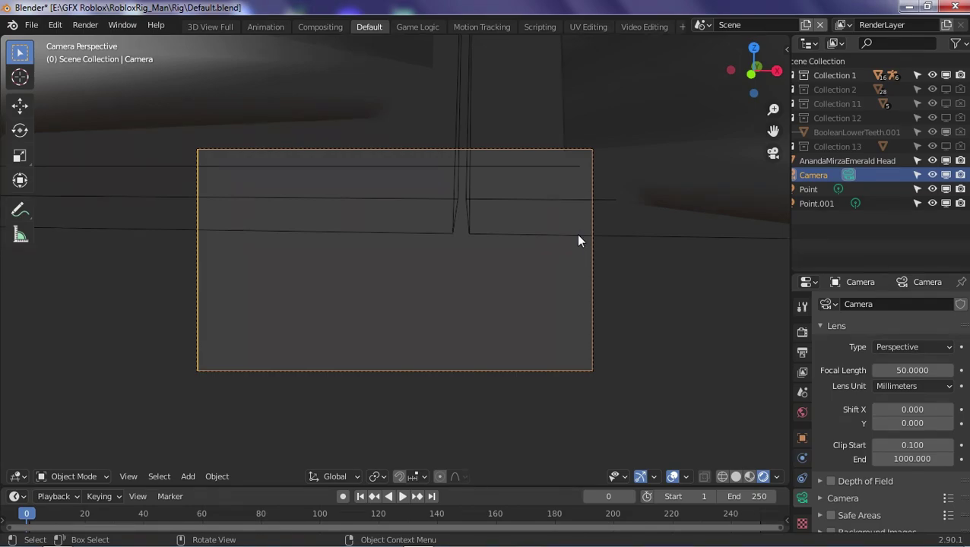
{"action": "scroll", "coordinate": [643, 233], "scroll_direction": "up", "scroll_amount": 1}
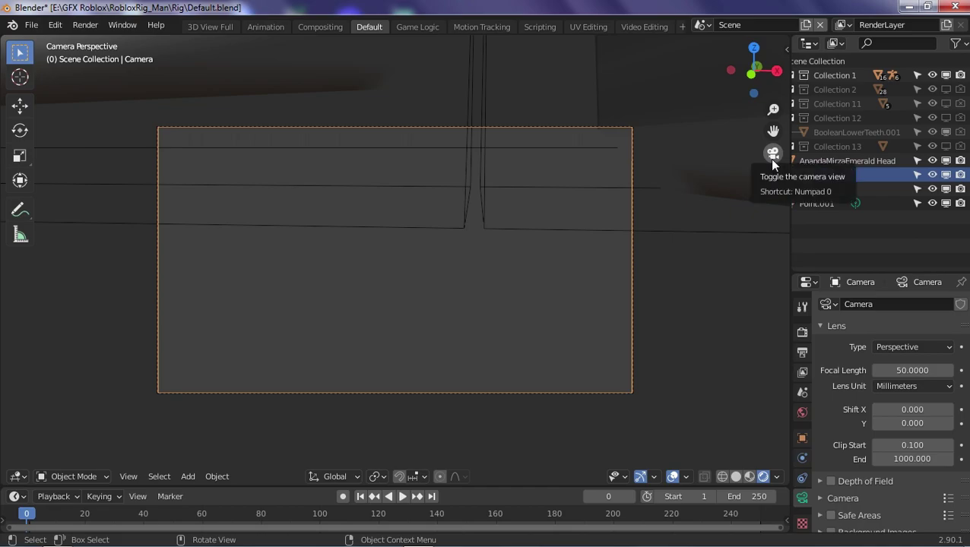
{"action": "key", "text": "n"}
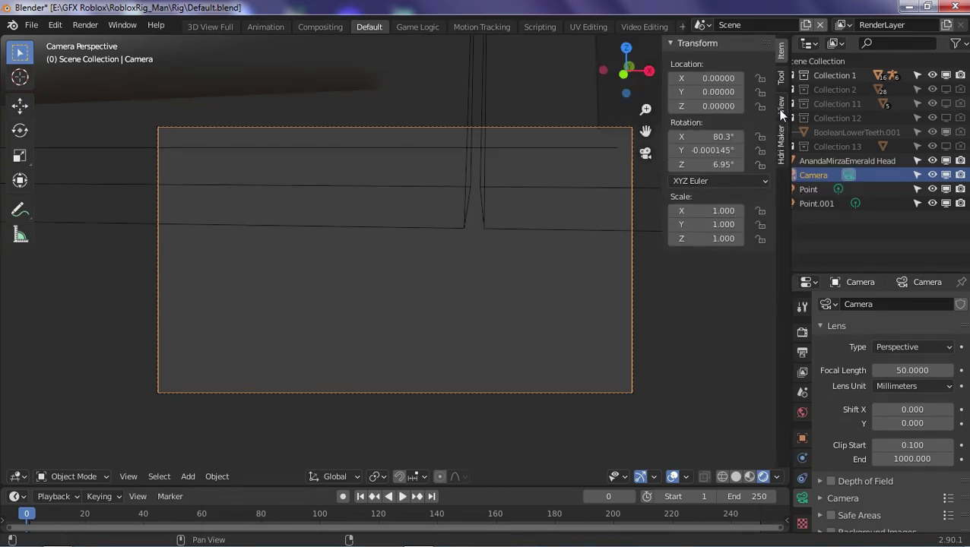
{"action": "left_click", "coordinate": [781, 80]}
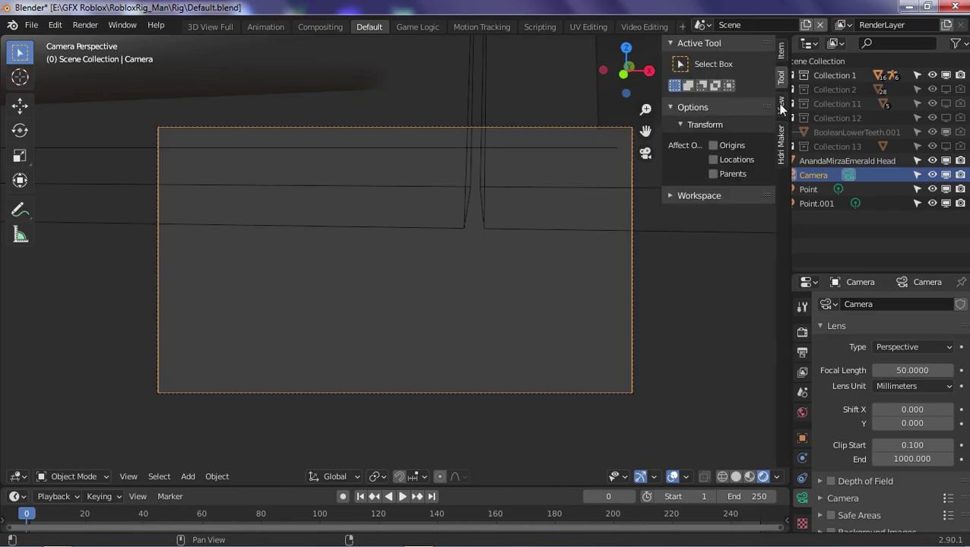
{"action": "left_click", "coordinate": [780, 106]}
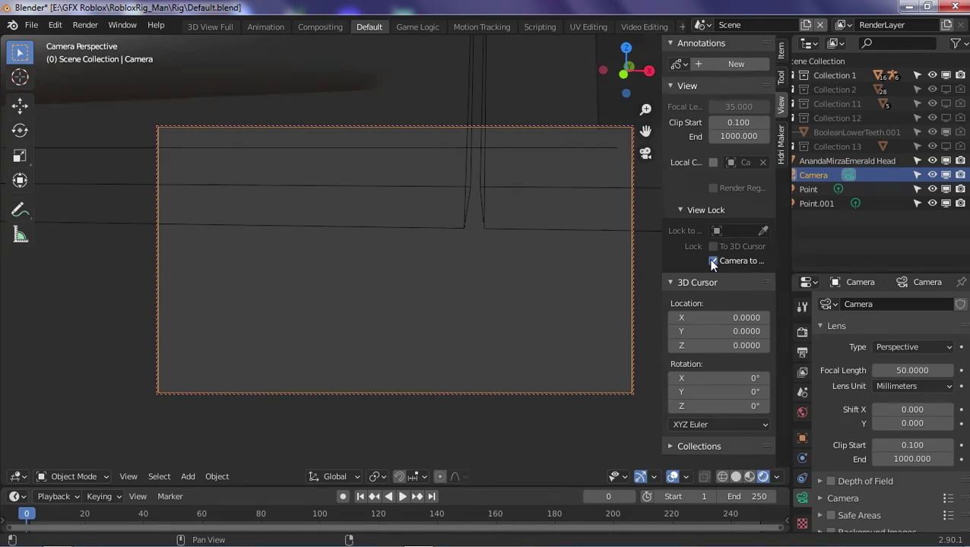
{"action": "key", "text": "n"}
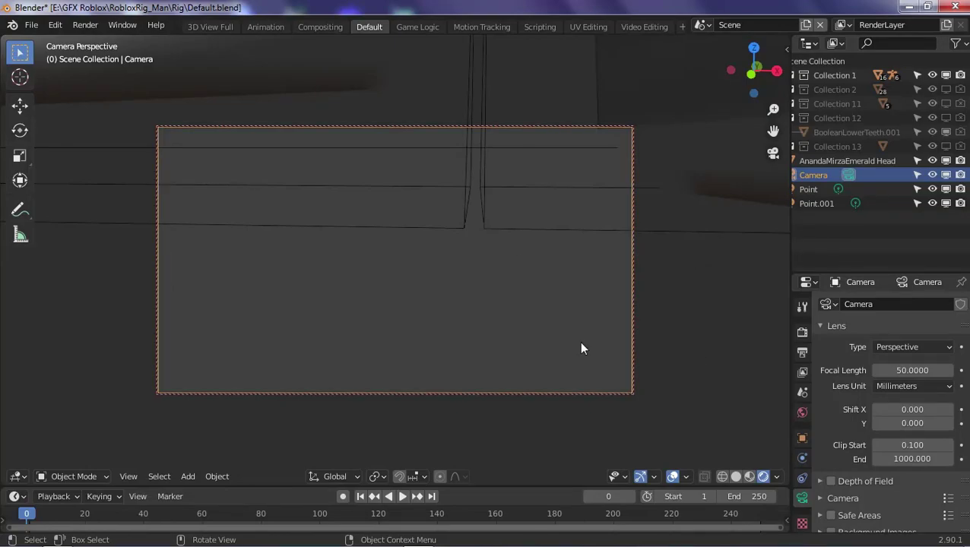
- Fly the camera backward with walk navigation until the whole character fits head-to-toe
{"action": "key", "text": "shift+grave"}
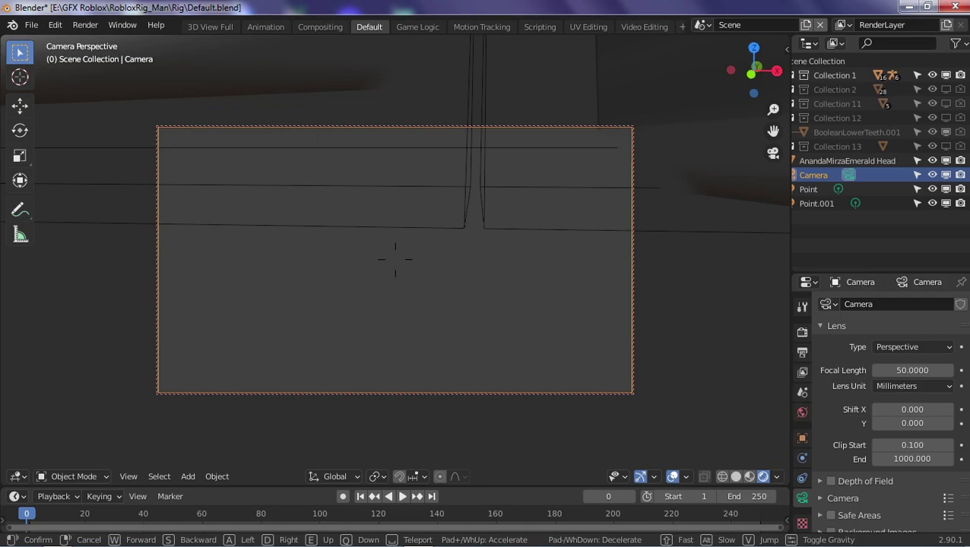
{"action": "key", "text": "s"}
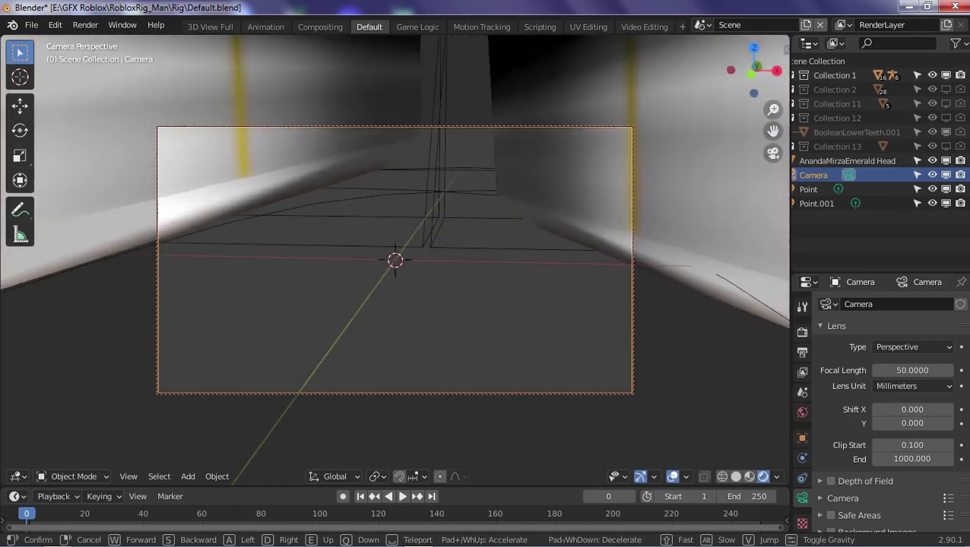
{"action": "key", "text": "s"}
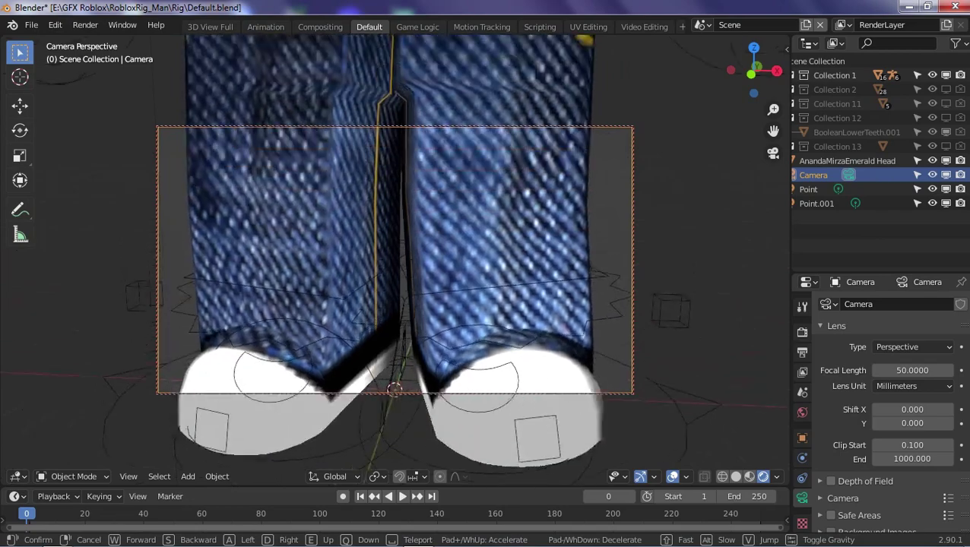
{"action": "key", "text": "s"}
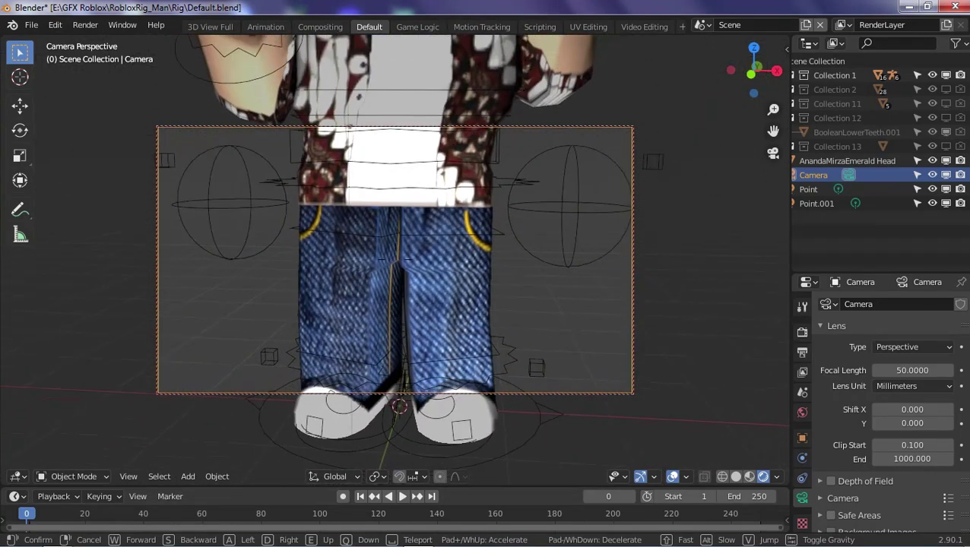
{"action": "key", "text": "s"}
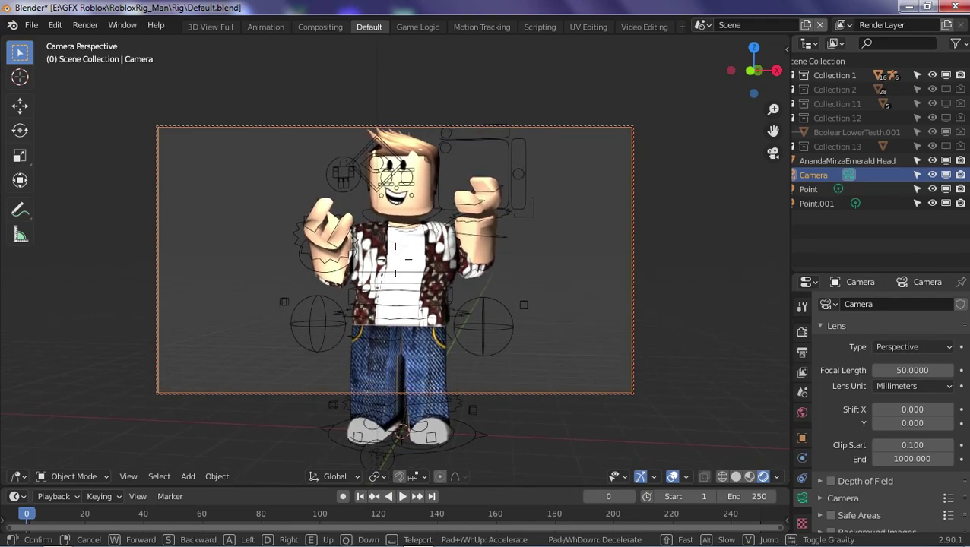
{"action": "left_click", "coordinate": [395, 264]}
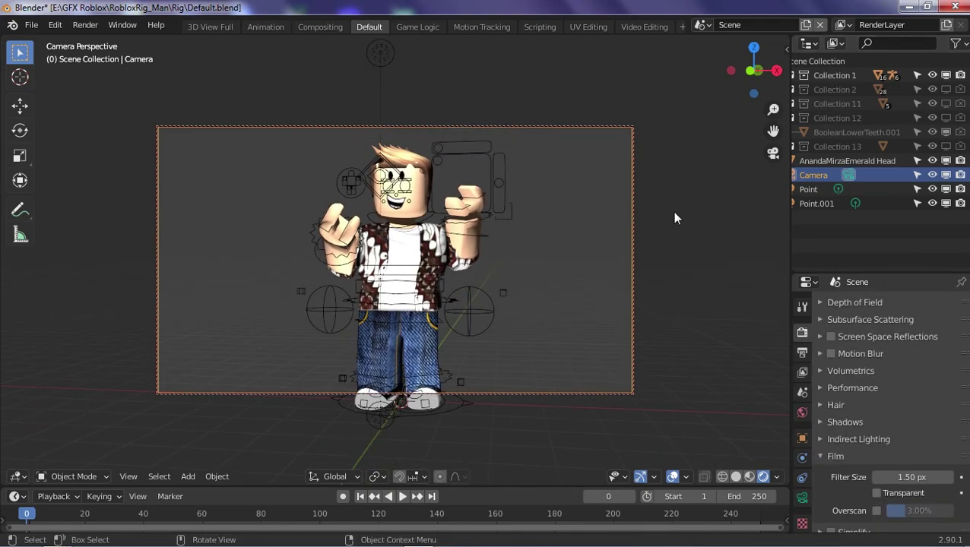
- Deselect the camera and return to the Render properties tab
{"action": "left_click", "coordinate": [508, 158]}
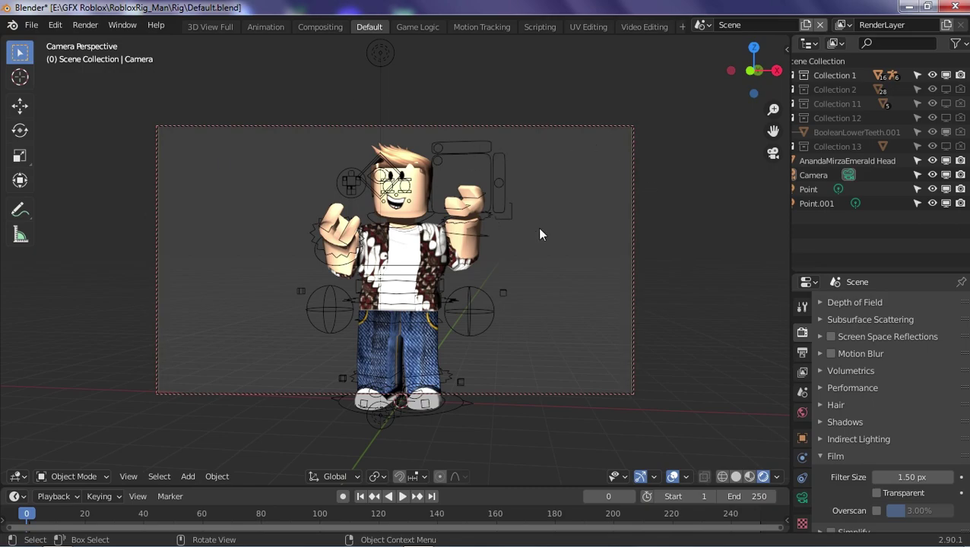
{"action": "left_click", "coordinate": [802, 307]}
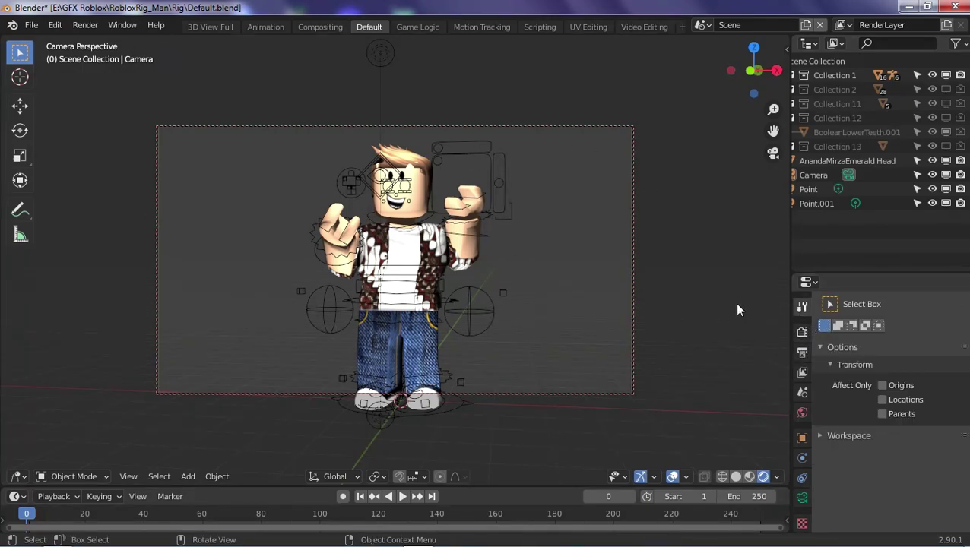
{"action": "left_click", "coordinate": [804, 336]}
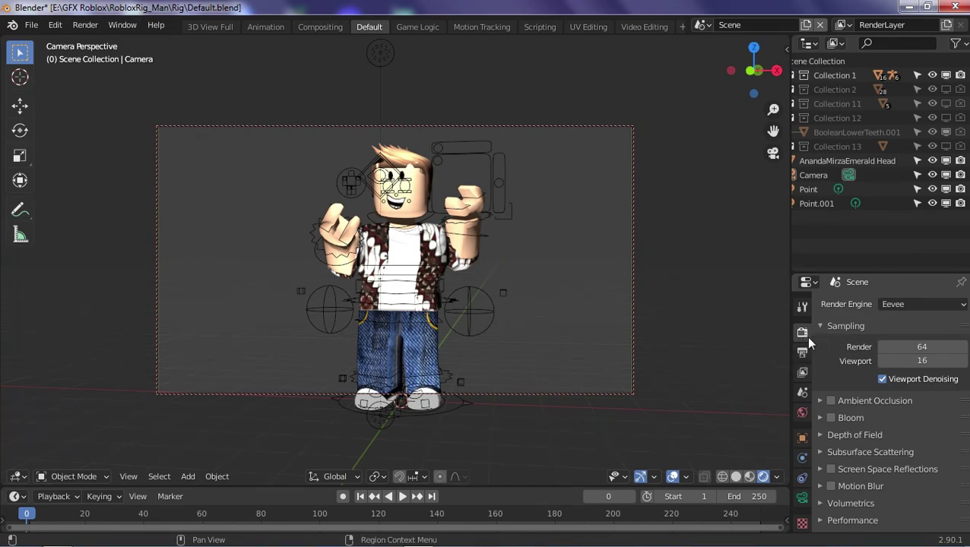
- Expand the Film panel and enable Transparent so renders have no background
{"action": "scroll", "coordinate": [902, 440], "scroll_direction": "down", "scroll_amount": 5}
{"action": "left_click", "coordinate": [902, 440]}
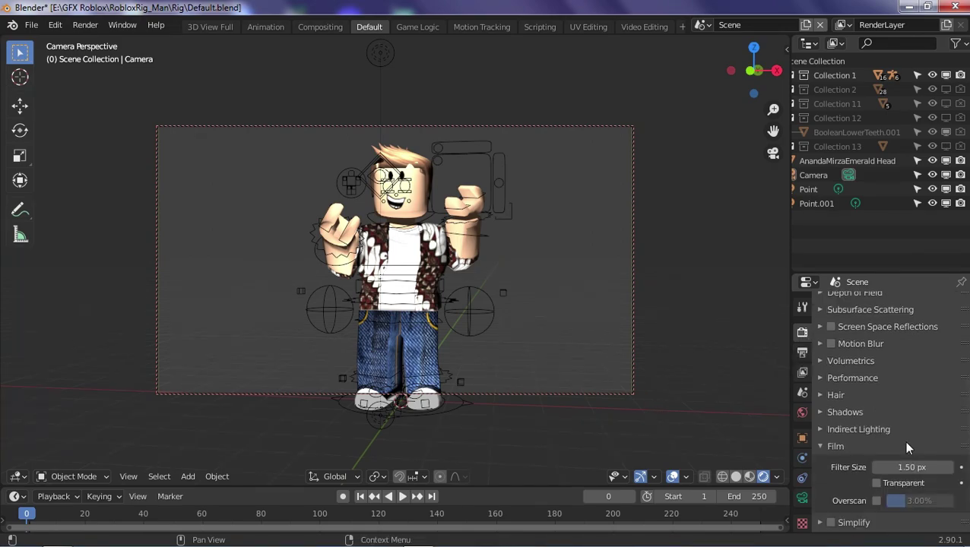
{"action": "scroll", "coordinate": [903, 440], "scroll_direction": "down", "scroll_amount": 2}
{"action": "left_click", "coordinate": [824, 399]}
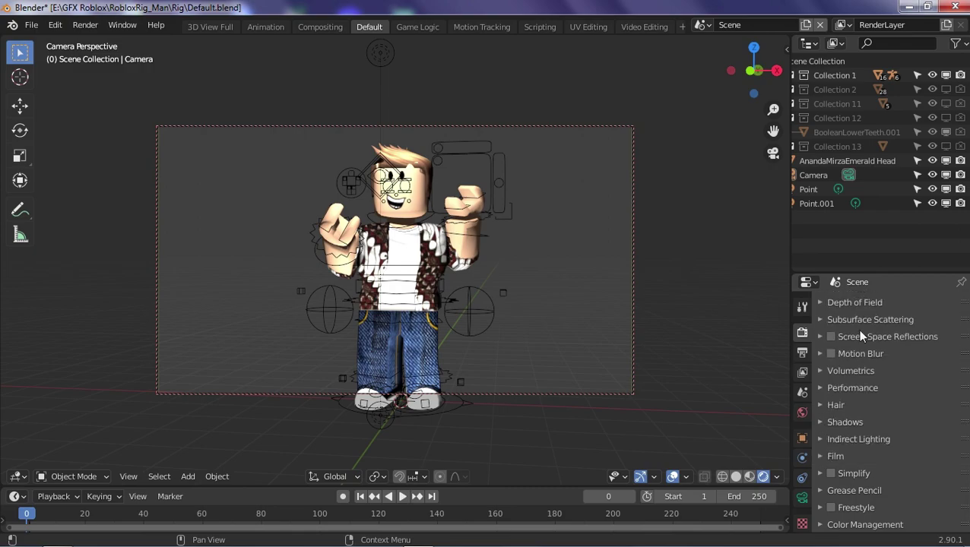
{"action": "left_click", "coordinate": [819, 455]}
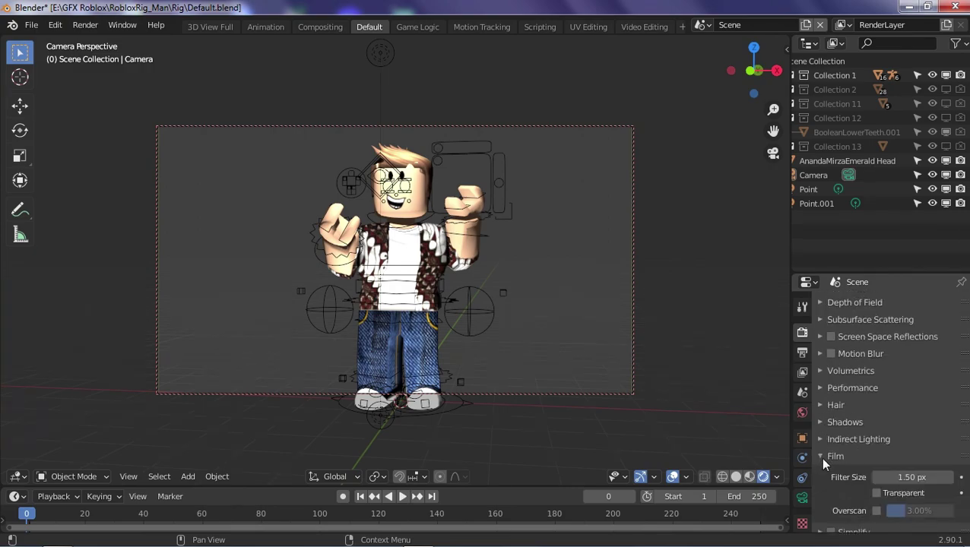
{"action": "left_click", "coordinate": [822, 458]}
{"action": "left_click", "coordinate": [821, 457]}
{"action": "scroll", "coordinate": [820, 457], "scroll_direction": "down", "scroll_amount": 2}
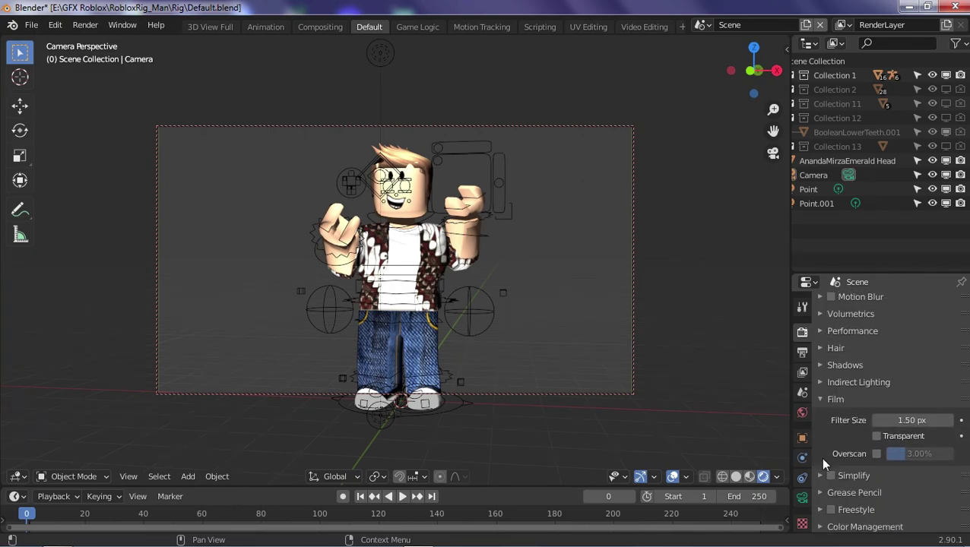
{"action": "left_click", "coordinate": [876, 436]}
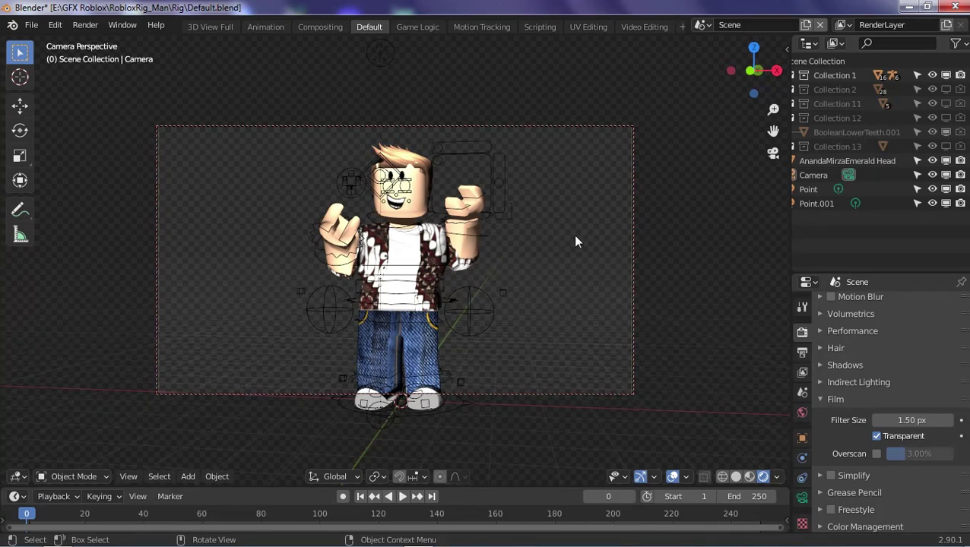
{"action": "left_click", "coordinate": [91, 27]}
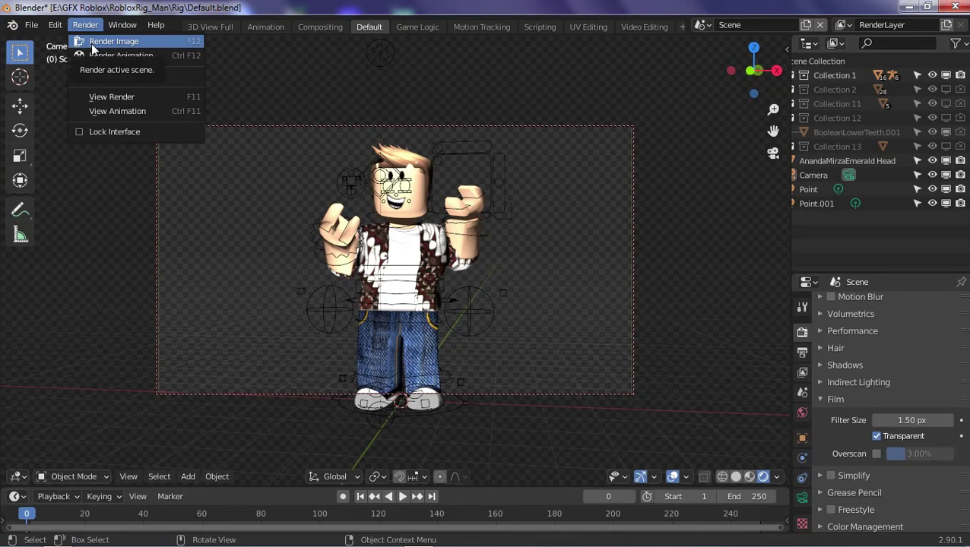
- Set the Output Dimensions resolution to 1280 × 720 px
{"action": "left_click", "coordinate": [801, 352]}
{"action": "scroll", "coordinate": [882, 385], "scroll_direction": "up", "scroll_amount": 4}
{"action": "scroll", "coordinate": [862, 392], "scroll_direction": "up", "scroll_amount": 1}
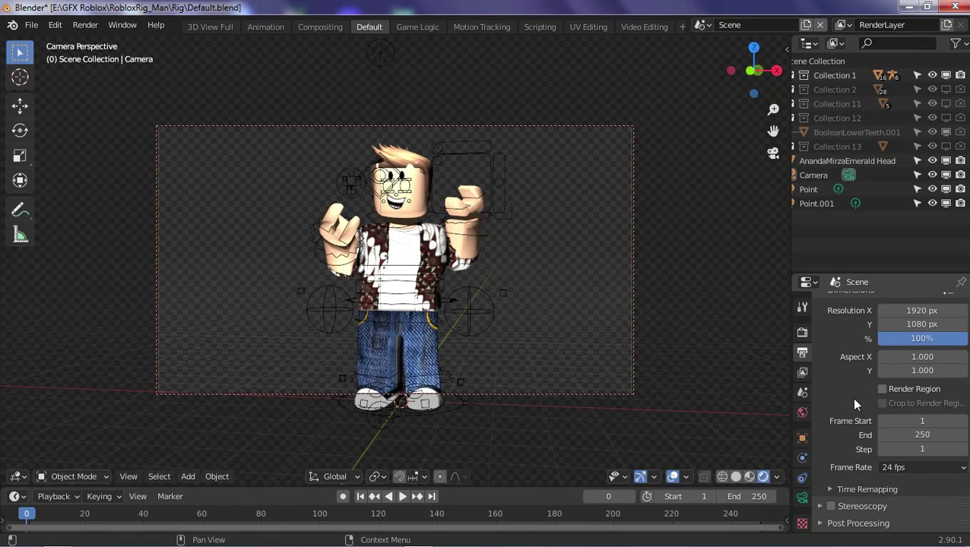
{"action": "scroll", "coordinate": [851, 396], "scroll_direction": "up", "scroll_amount": 1}
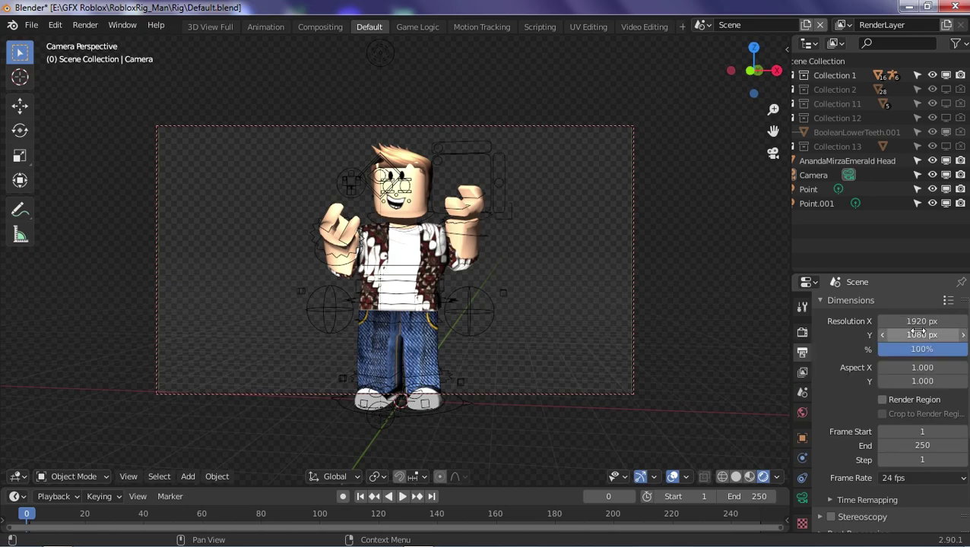
{"action": "left_click", "coordinate": [917, 323]}
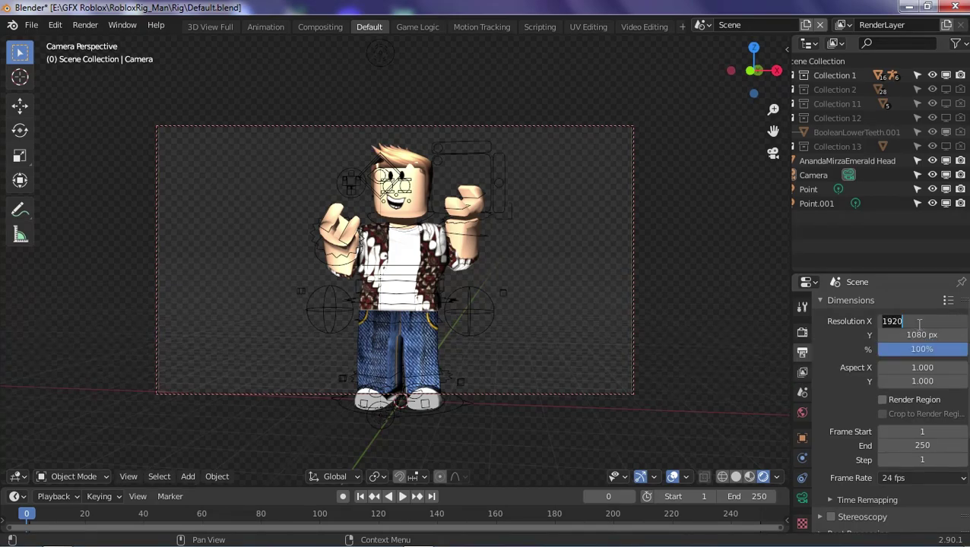
{"action": "type", "text": "128"}
{"action": "type", "text": "0"}
{"action": "key", "text": "Return"}
{"action": "left_click", "coordinate": [921, 335]}
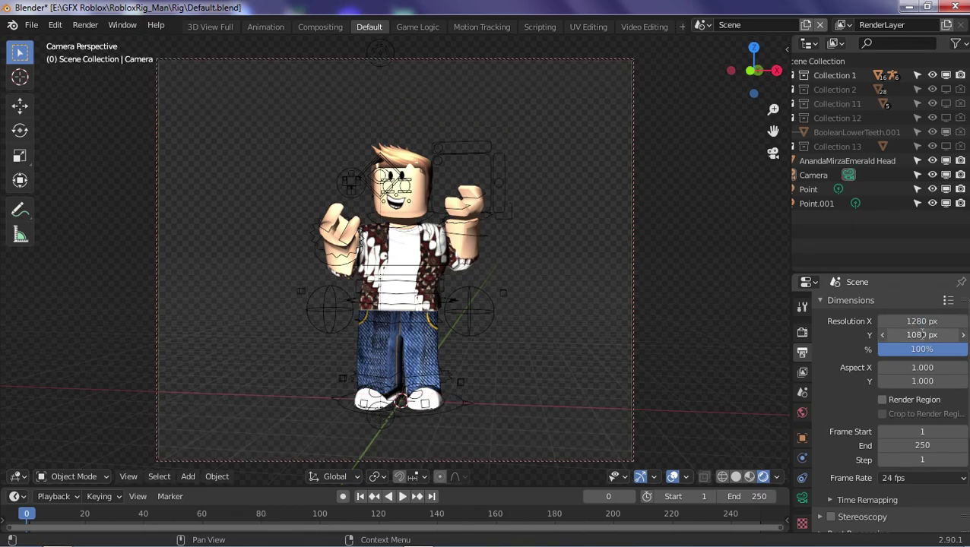
{"action": "type", "text": "7"}
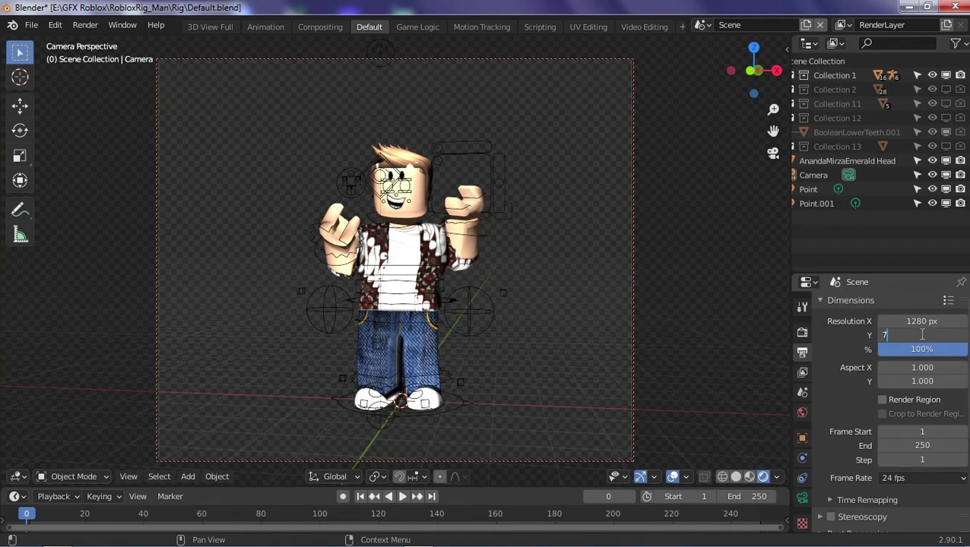
{"action": "type", "text": "20"}
{"action": "key", "text": "Return"}
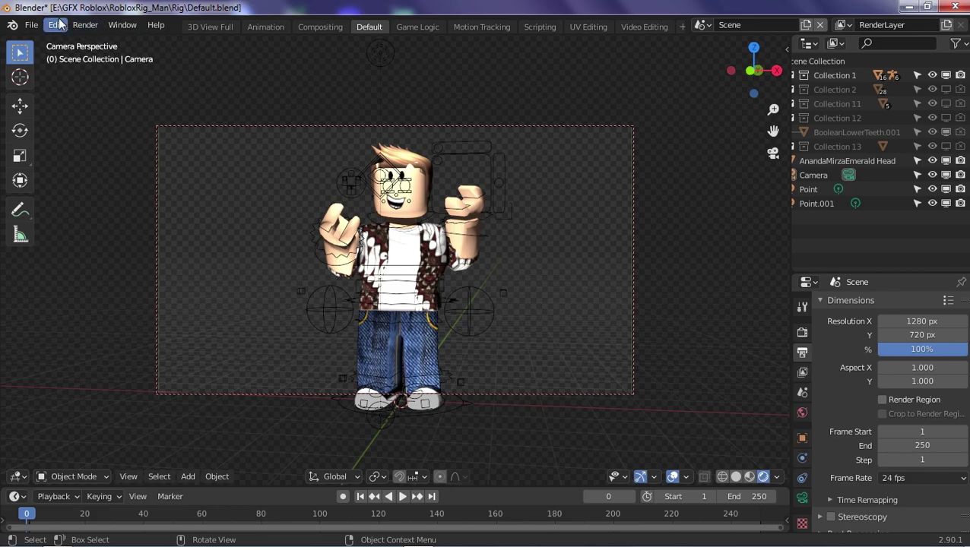
{"action": "left_click", "coordinate": [82, 26]}
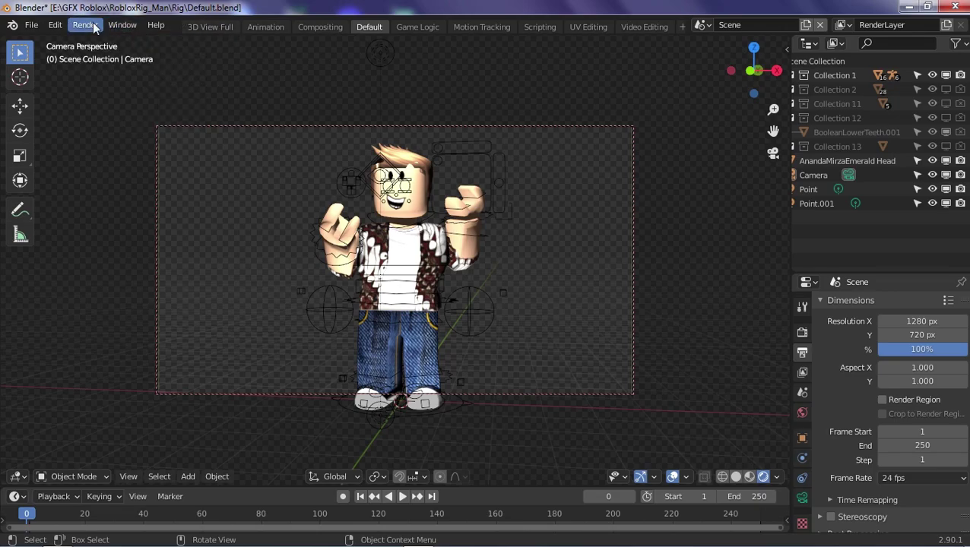
- Render the camera still of the textured character over a transparent checkerboard and view it full-screen
{"action": "left_click", "coordinate": [95, 28]}
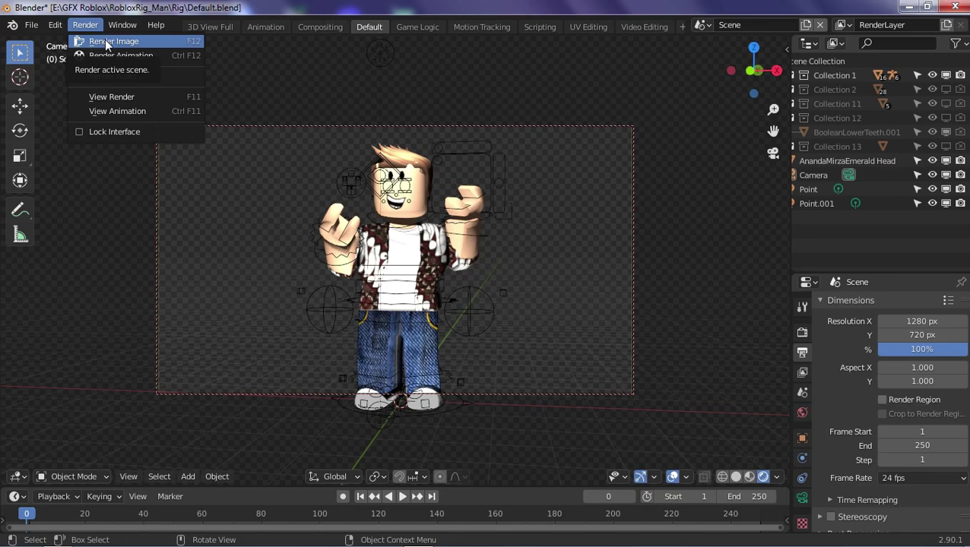
{"action": "left_click", "coordinate": [106, 42]}
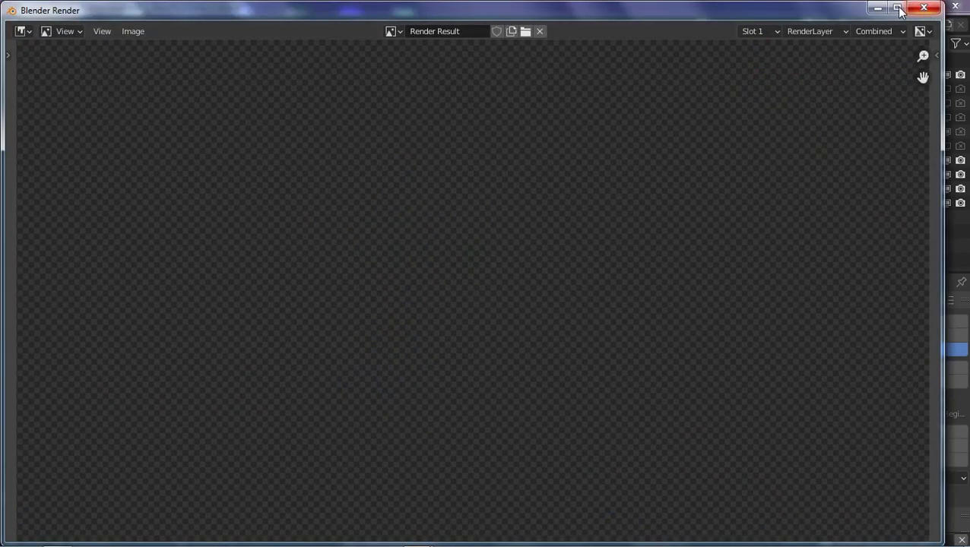
{"action": "left_click", "coordinate": [896, 8]}
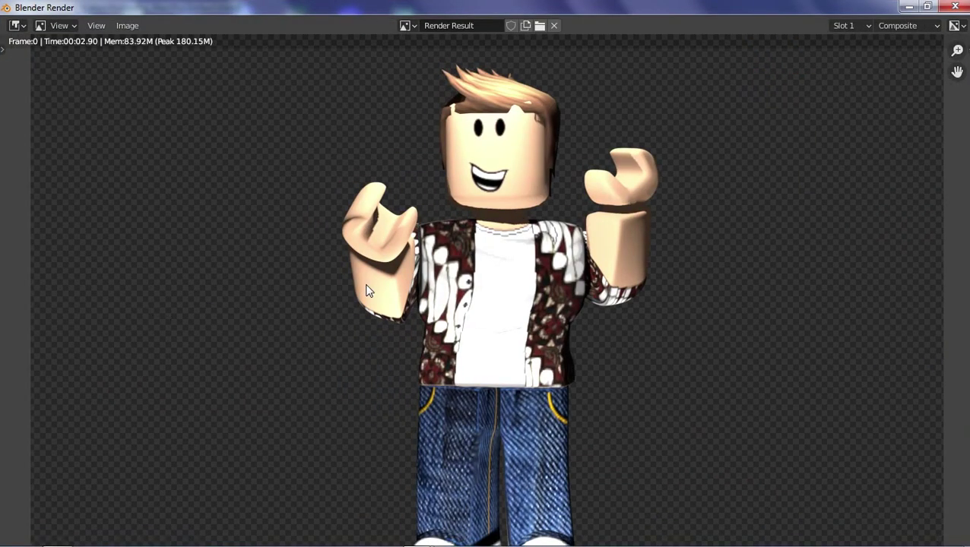
{"action": "scroll", "coordinate": [364, 283], "scroll_direction": "down", "scroll_amount": 1}
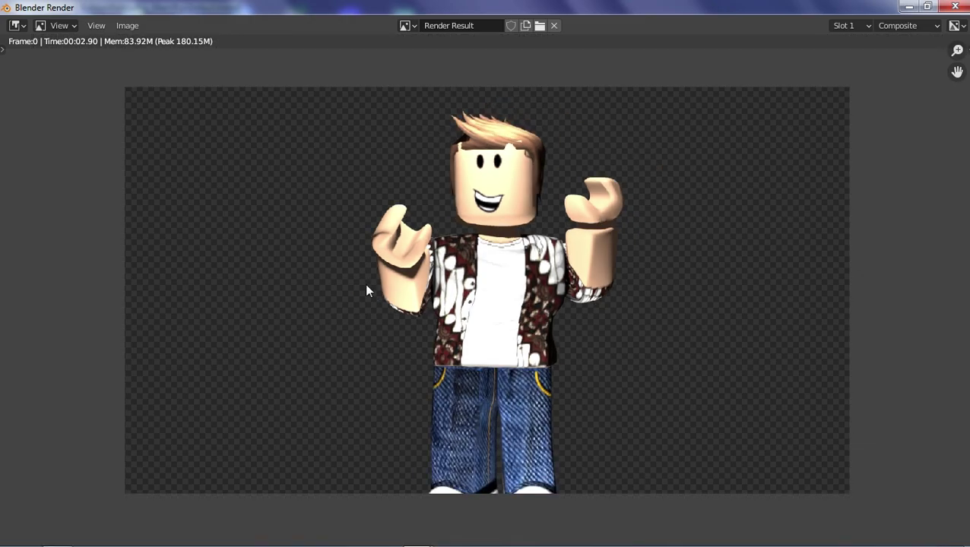
{"action": "scroll", "coordinate": [364, 284], "scroll_direction": "up", "scroll_amount": 1}
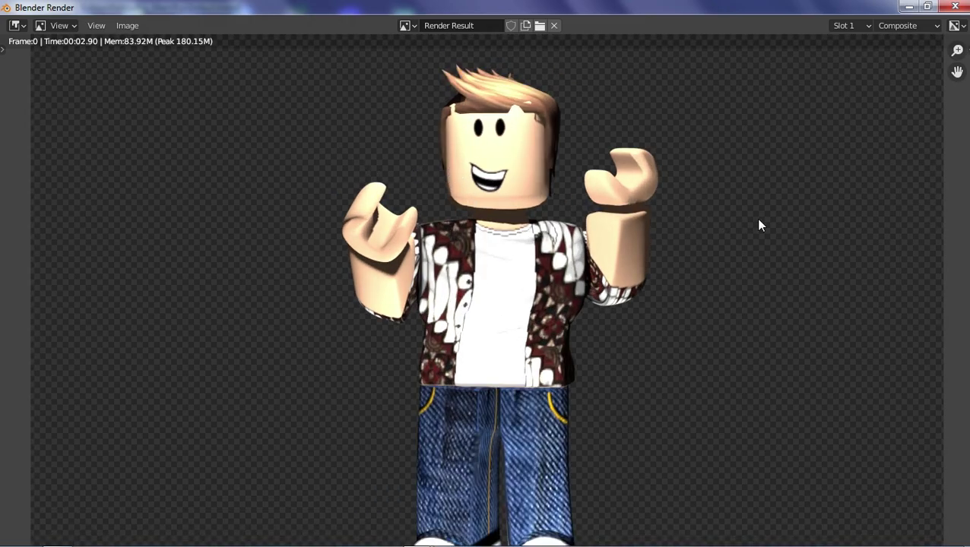
{"action": "scroll", "coordinate": [519, 145], "scroll_direction": "down", "scroll_amount": 1}
{"action": "scroll", "coordinate": [519, 145], "scroll_direction": "up", "scroll_amount": 1}
{"action": "left_click", "coordinate": [89, 21]}
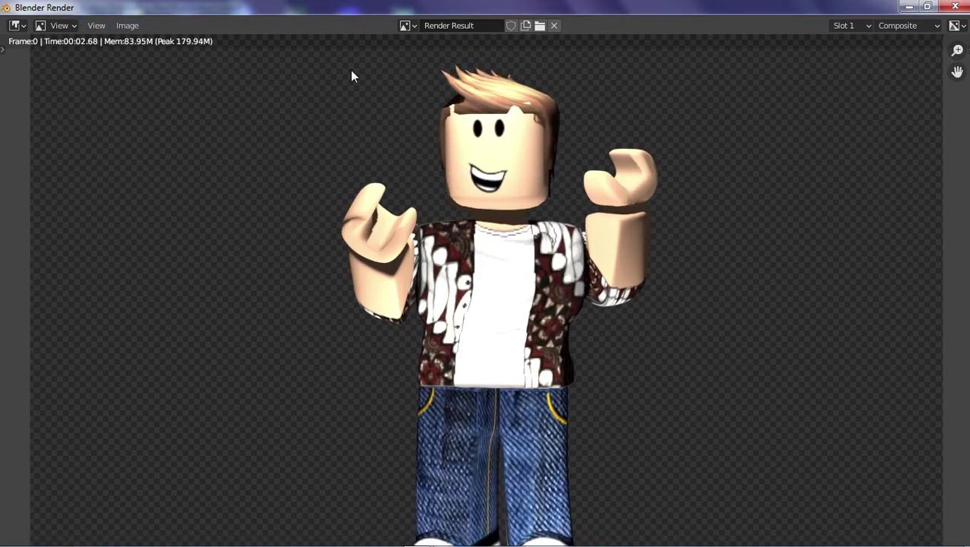
{"action": "left_click", "coordinate": [127, 26]}
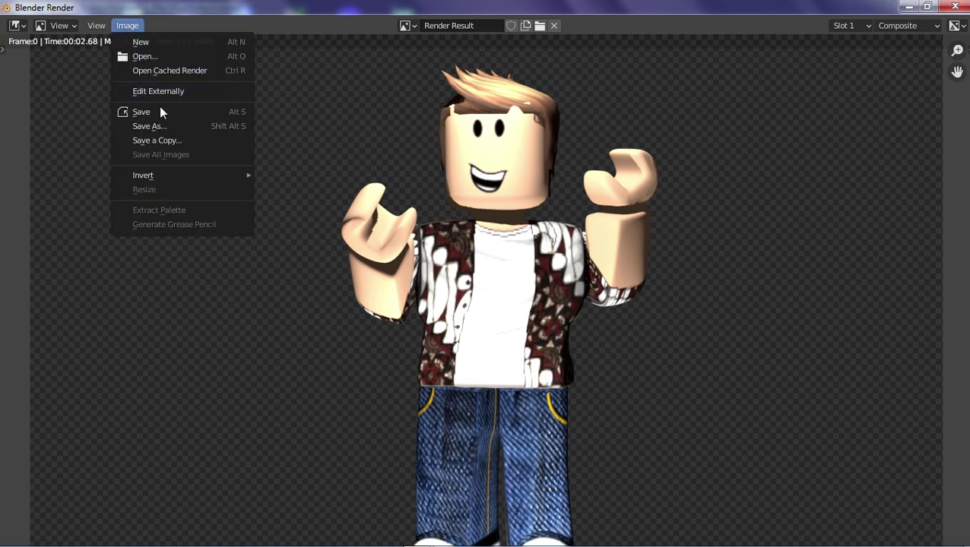
- Save the render as untitled.png in the GFX Roblox folder, using PNG format with RGBA colour
{"action": "left_click", "coordinate": [168, 126]}
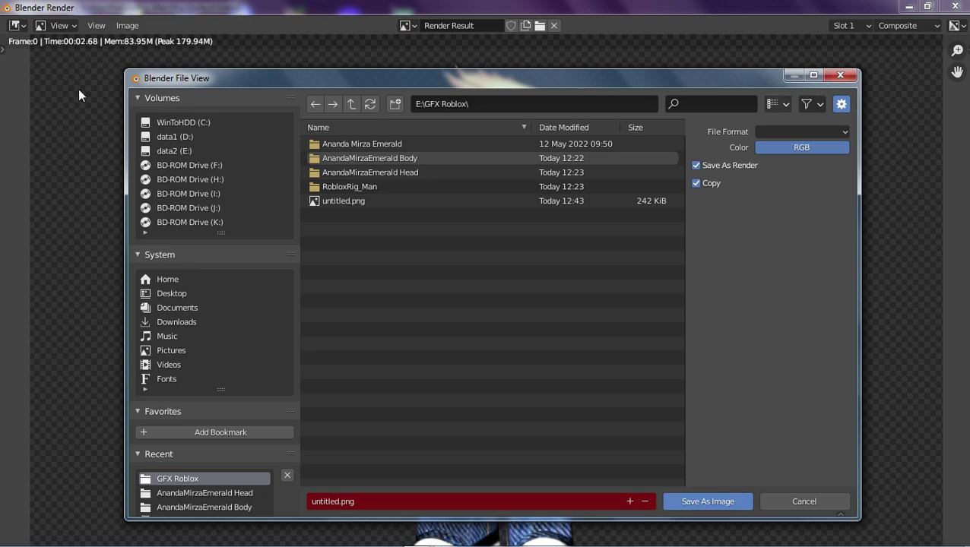
{"action": "left_click_drag", "start_coordinate": [254, 79], "coordinate": [412, 282]}
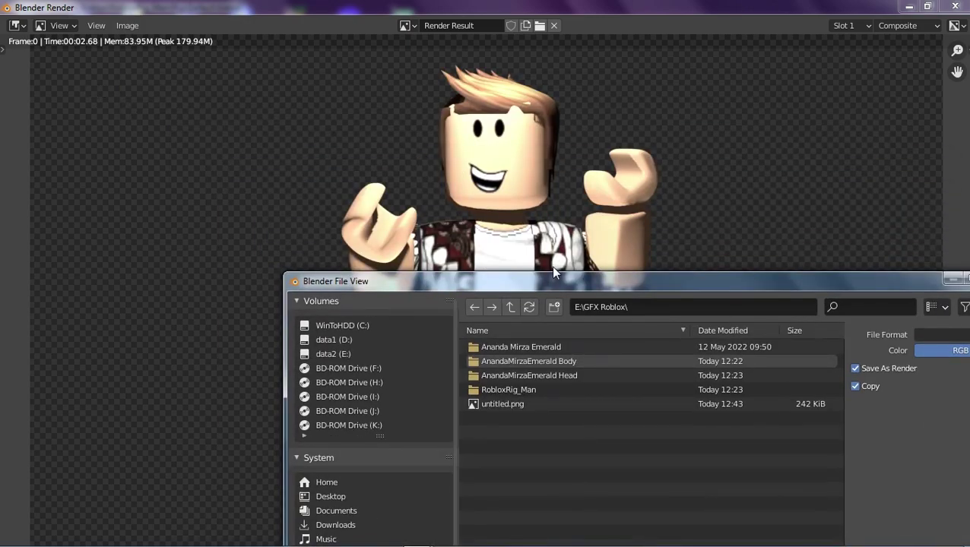
{"action": "left_click_drag", "start_coordinate": [567, 281], "coordinate": [374, 59]}
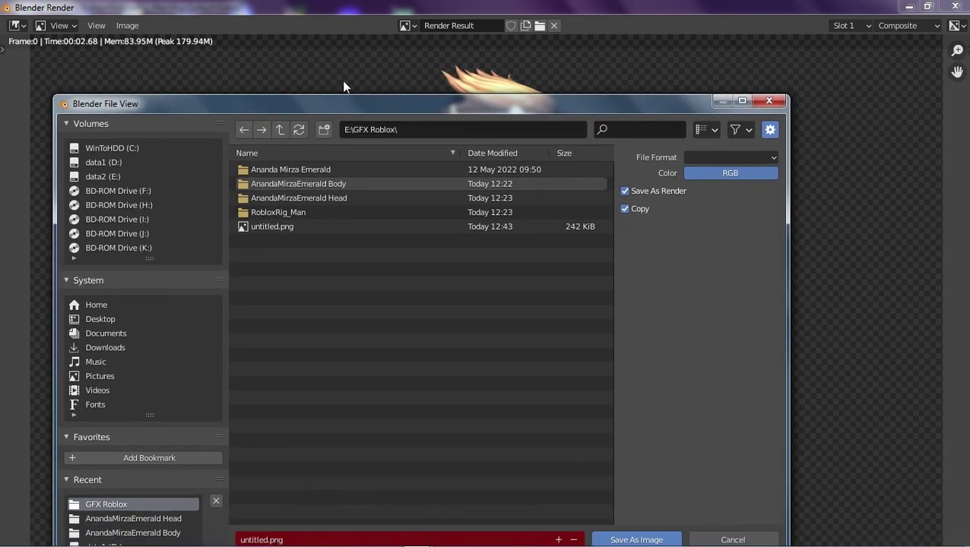
{"action": "left_click", "coordinate": [803, 112]}
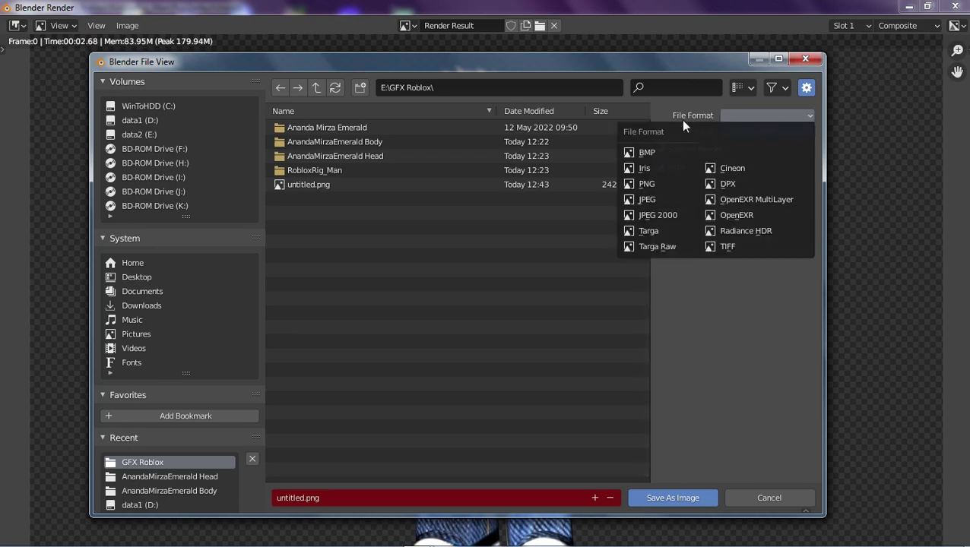
{"action": "left_click", "coordinate": [651, 184]}
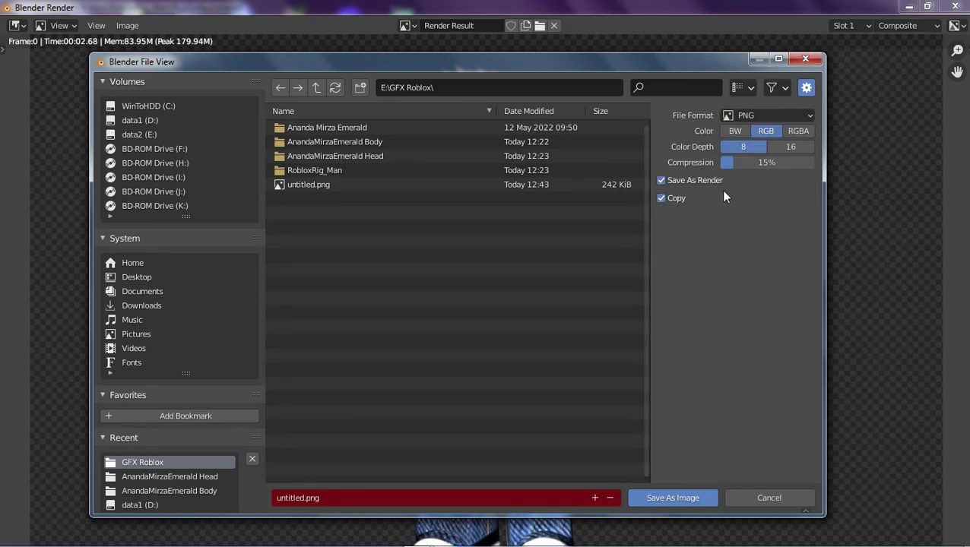
{"action": "left_click", "coordinate": [800, 133]}
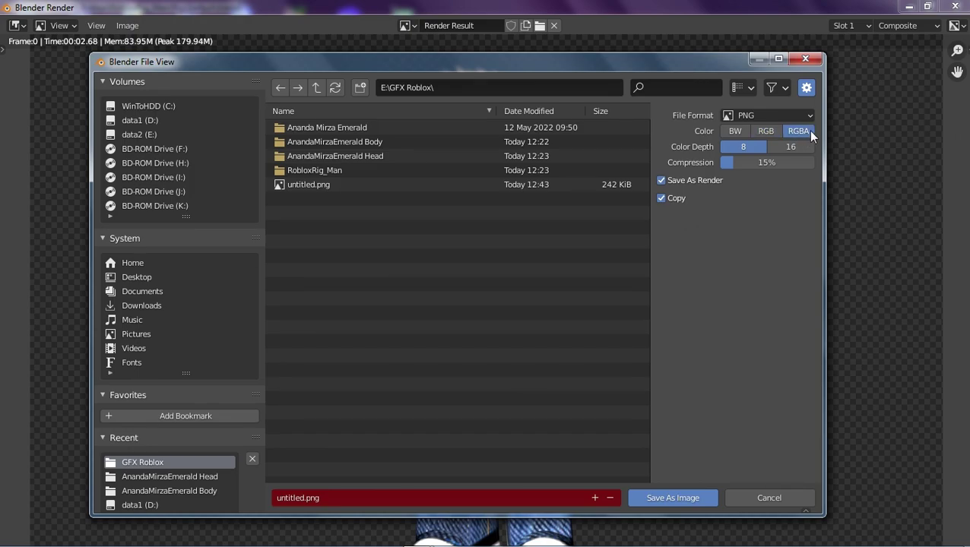
{"action": "left_click_drag", "start_coordinate": [652, 67], "coordinate": [713, 106]}
{"action": "mouse_move", "coordinate": [775, 152]}
{"action": "left_mouse_down"}
{"action": "mouse_move", "coordinate": [695, 175]}
{"action": "mouse_move", "coordinate": [537, 67]}
{"action": "left_mouse_up"}
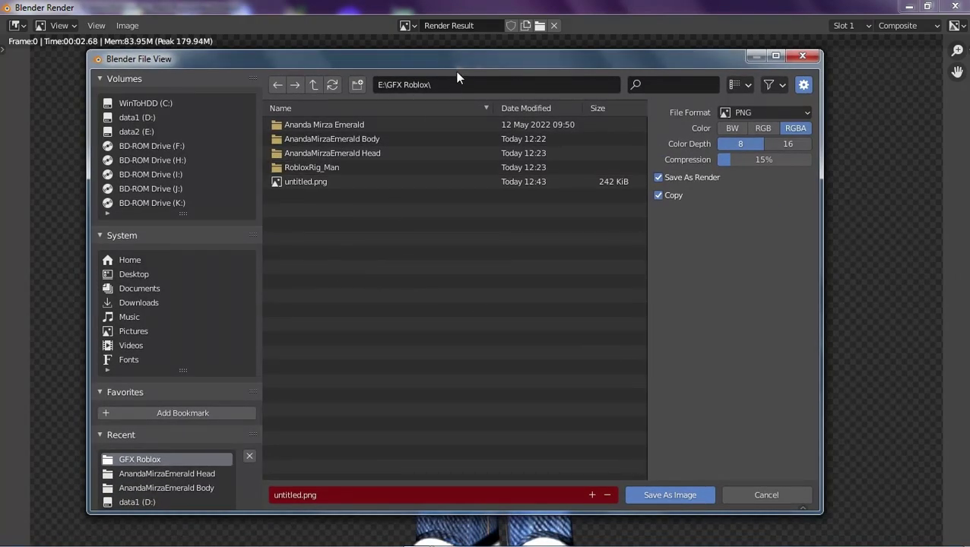
{"action": "left_click_drag", "start_coordinate": [456, 76], "coordinate": [477, 67]}
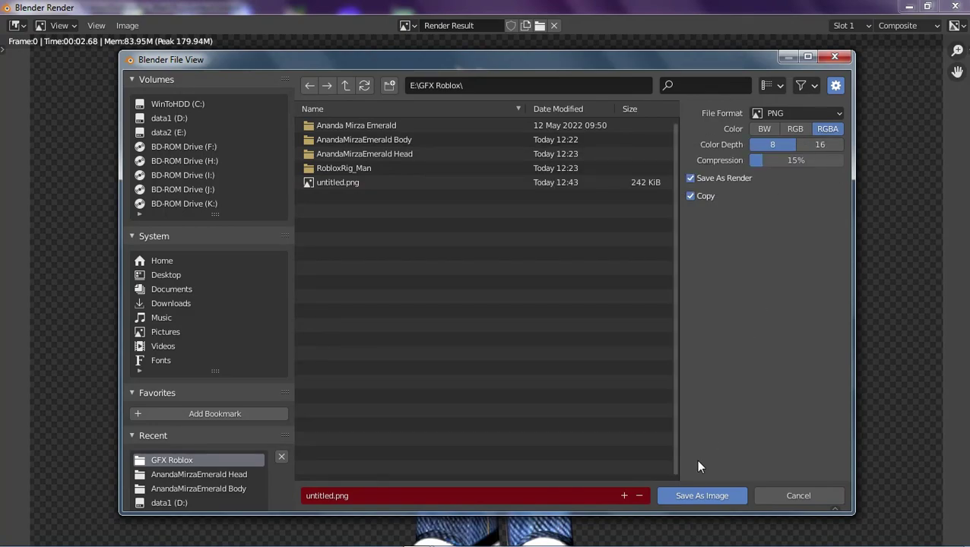
{"action": "left_click", "coordinate": [687, 496]}
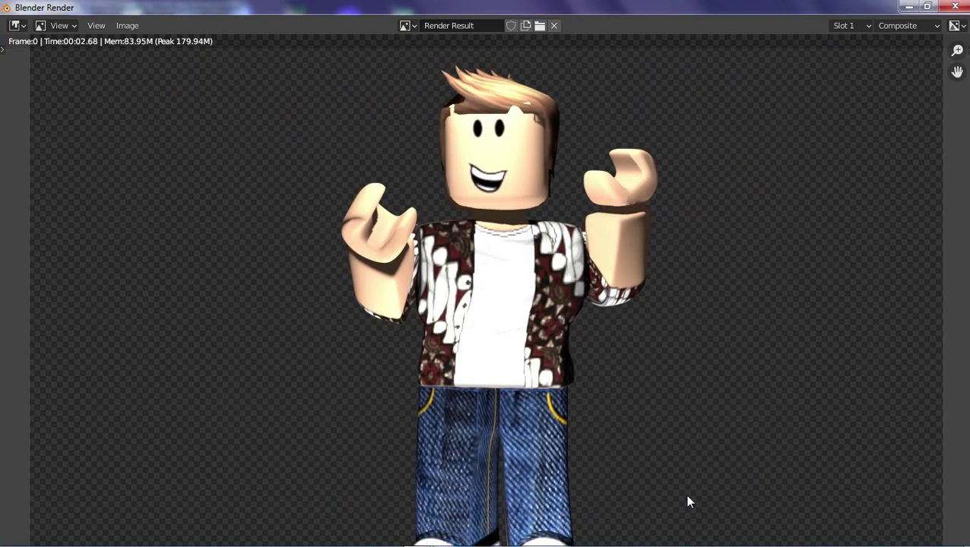
{"action": "left_click", "coordinate": [57, 540]}
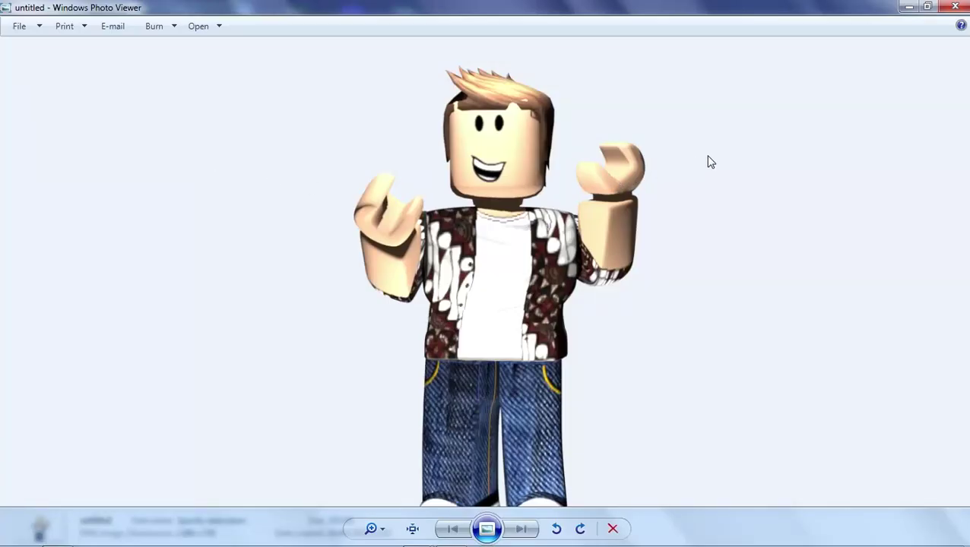
{"action": "left_click", "coordinate": [411, 530]}
{"action": "left_click", "coordinate": [412, 530]}
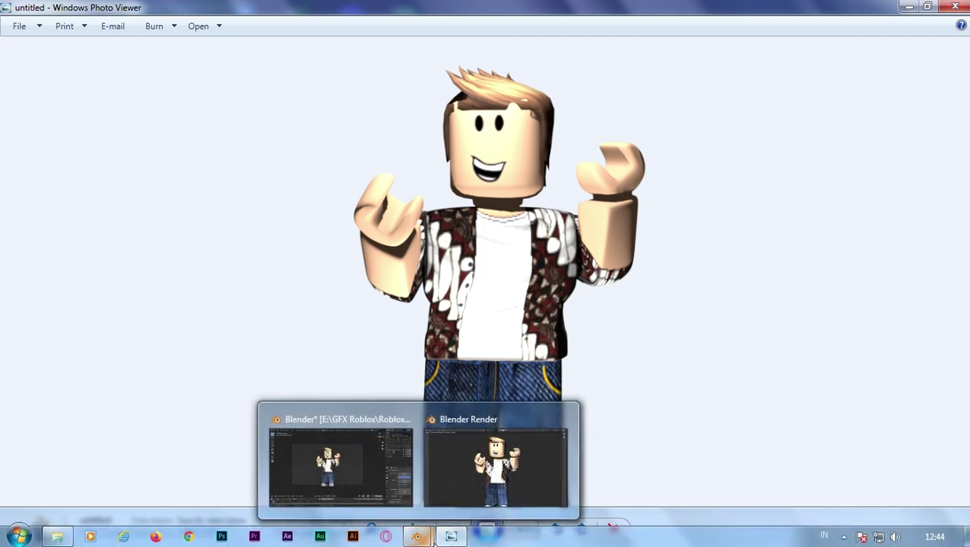
{"action": "mouse_move", "coordinate": [451, 537]}
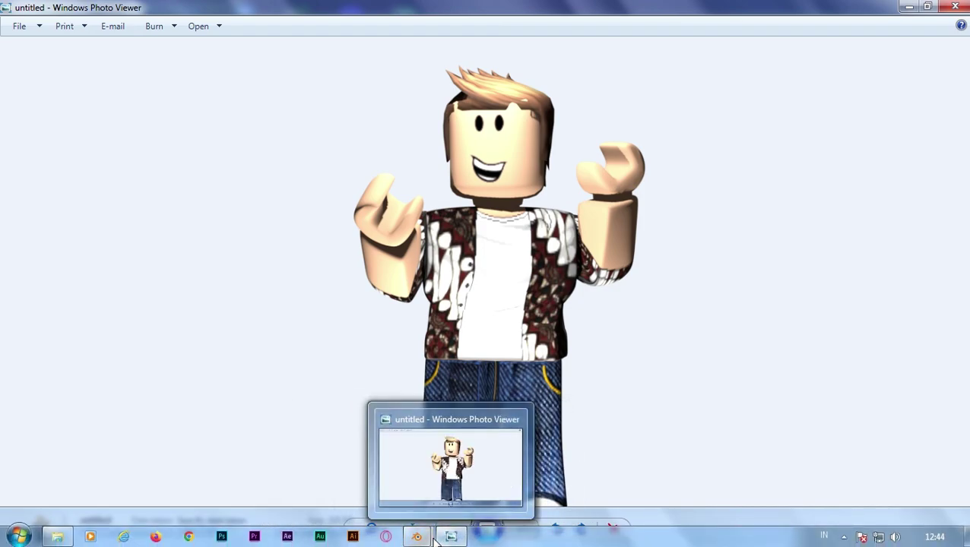
{"action": "mouse_move", "coordinate": [417, 536]}
{"action": "left_click", "coordinate": [460, 502]}
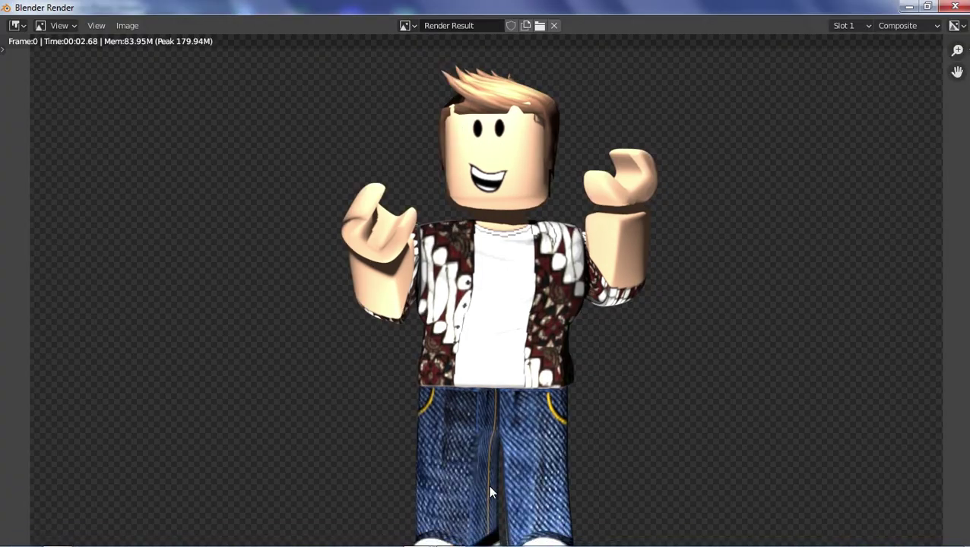